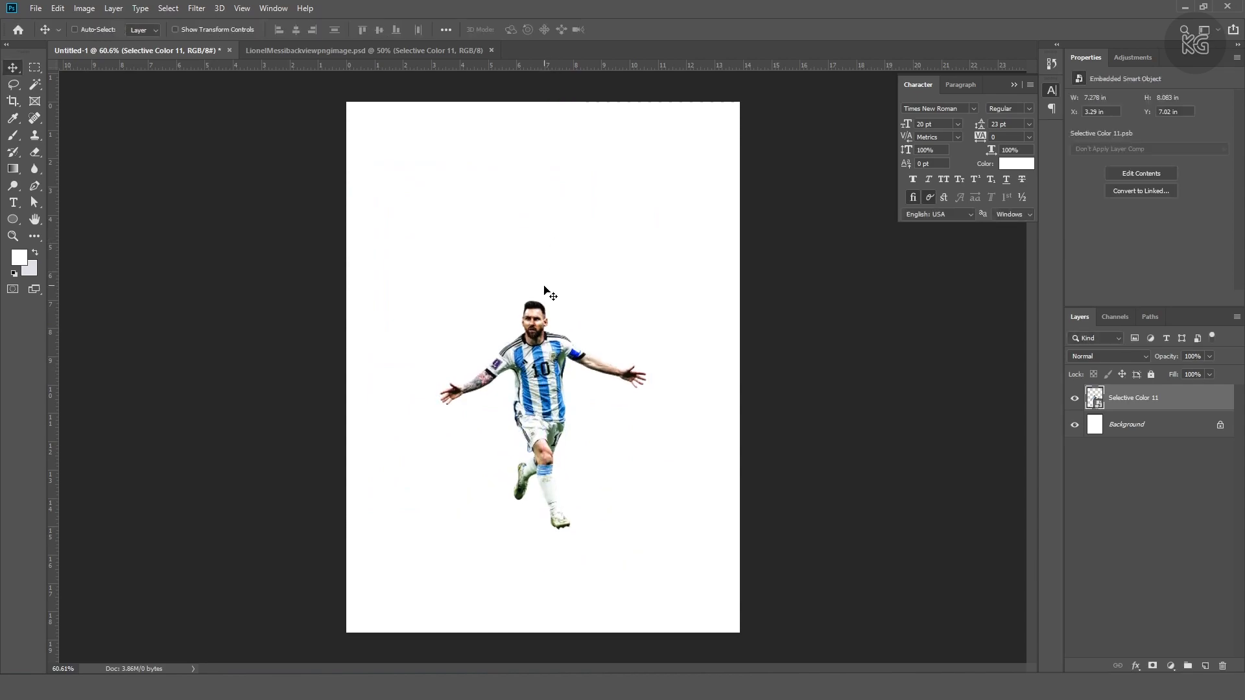
Scale the running player cutout slightly down in the lower centre of the poster
{"action": "key", "text": "Return"}
{"action": "right_click", "coordinate": [1166, 400]}
{"action": "left_click", "coordinate": [1064, 258]}
{"action": "key", "text": "ctrl+t"}
{"action": "mouse_move", "coordinate": [543, 301]}
{"action": "left_mouse_down"}
{"action": "mouse_move", "coordinate": [542, 282]}
{"action": "mouse_move", "coordinate": [543, 313]}
{"action": "left_mouse_up"}
{"action": "key", "text": "Return"}
Bring the Color Fill 1 player cutout from LionelMessibackviewpngimage.psd into the poster and scale it beside the running player
{"action": "left_click", "coordinate": [363, 50]}
{"action": "left_click", "coordinate": [1075, 398]}
{"action": "left_click", "coordinate": [1128, 425]}
{"action": "left_click_drag", "start_coordinate": [642, 370], "coordinate": [727, 239]}
{"action": "key", "text": "ctrl+t"}
{"action": "left_click_drag", "start_coordinate": [809, 236], "coordinate": [568, 241]}
{"action": "left_click_drag", "start_coordinate": [519, 266], "coordinate": [631, 292]}
{"action": "left_click_drag", "start_coordinate": [601, 387], "coordinate": [600, 414]}
{"action": "key", "text": "Return"}
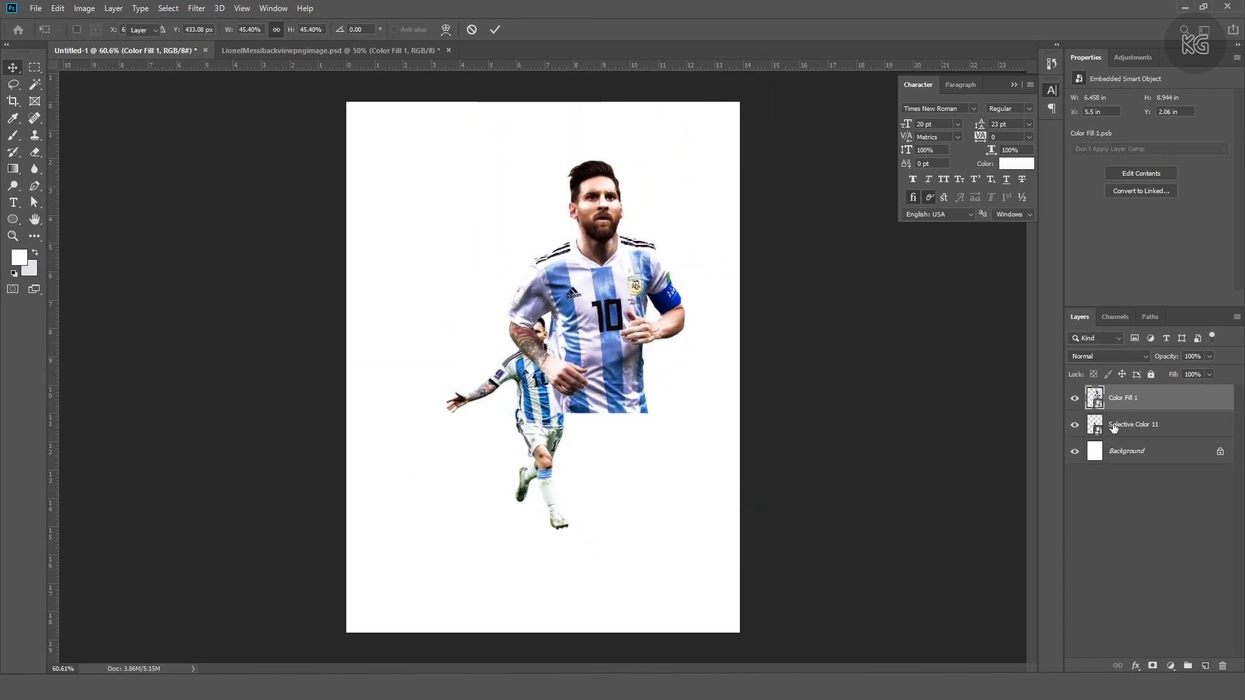
Stack the new cutout's layer below the running player and rename the two layers m2 and m1
{"action": "left_click_drag", "start_coordinate": [1125, 398], "coordinate": [1120, 428]}
{"action": "left_click", "coordinate": [1121, 426]}
{"action": "type", "text": "m2"}
{"action": "double_click", "coordinate": [1128, 398]}
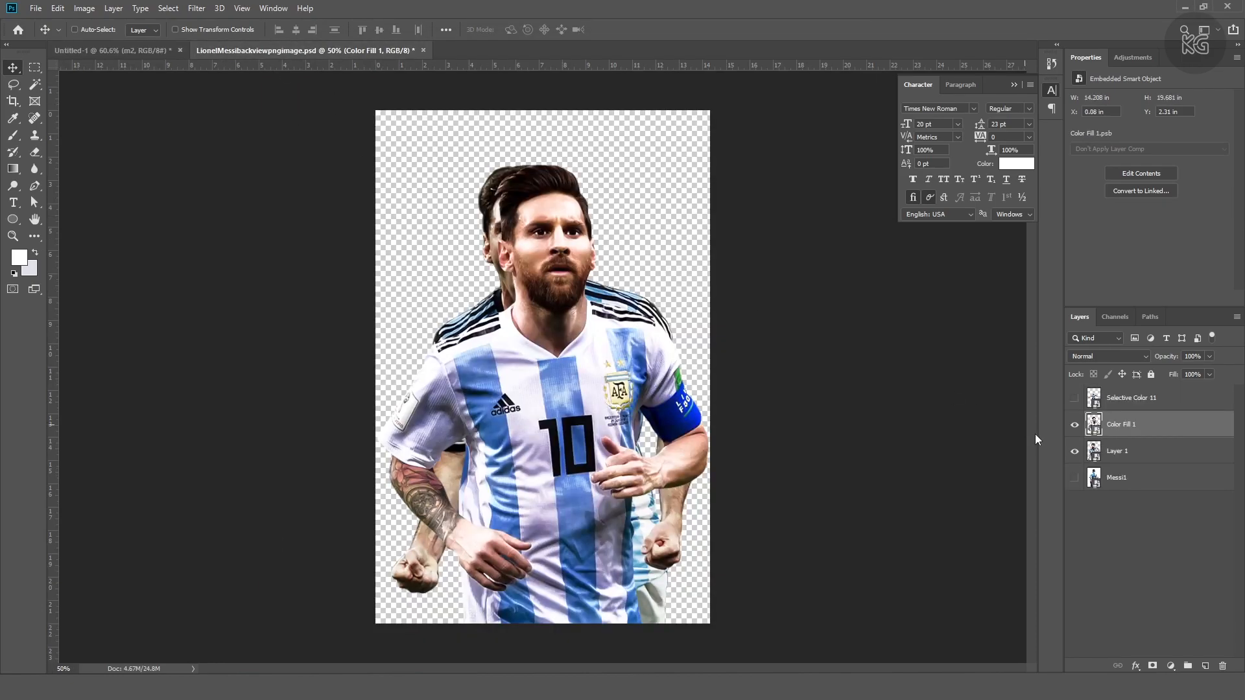
Bring the shouting player cutout (Layer 1) from the other document into the poster and scale it opposite m2
{"action": "left_click_drag", "start_coordinate": [572, 325], "coordinate": [482, 289]}
{"action": "key", "text": "ctrl+t"}
{"action": "left_click_drag", "start_coordinate": [680, 565], "coordinate": [467, 238]}
{"action": "left_click_drag", "start_coordinate": [404, 108], "coordinate": [518, 292]}
{"action": "mouse_move", "coordinate": [483, 420]}
{"action": "left_mouse_down"}
{"action": "mouse_move", "coordinate": [492, 446]}
{"action": "mouse_move", "coordinate": [498, 435]}
{"action": "left_mouse_up"}
{"action": "left_click_drag", "start_coordinate": [490, 118], "coordinate": [489, 144]}
{"action": "key", "text": "Return"}
Nudge the player cutouts into a balanced arrangement around the poster's centre
{"action": "left_click_drag", "start_coordinate": [602, 317], "coordinate": [618, 332]}
{"action": "left_click_drag", "start_coordinate": [543, 378], "coordinate": [557, 410]}
{"action": "left_click_drag", "start_coordinate": [520, 269], "coordinate": [520, 284]}
Place the LionelMessibackviewpngimage file, scale it at the upper centre and stack it behind the other players
{"action": "key", "text": "alt+Tab"}
{"action": "left_click_drag", "start_coordinate": [451, 243], "coordinate": [415, 512]}
{"action": "left_click_drag", "start_coordinate": [562, 539], "coordinate": [563, 493]}
{"action": "key", "text": "ctrl+bracketleft"}
{"action": "key", "text": "ctrl+bracketleft"}
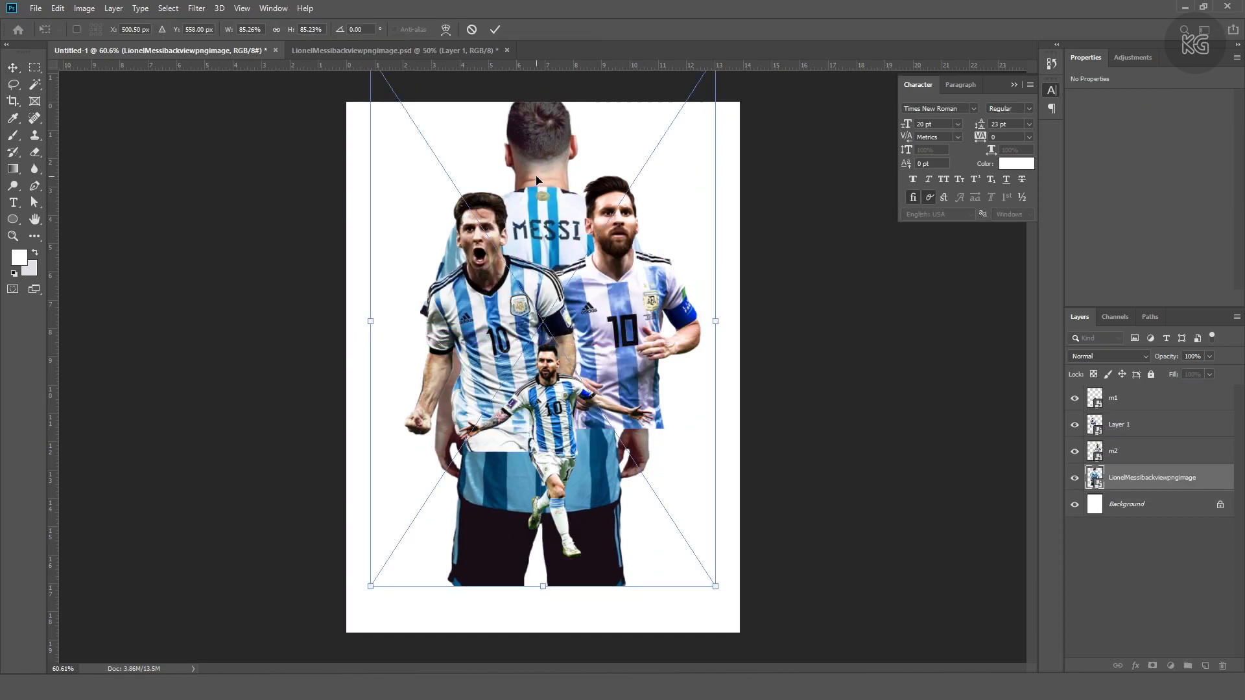
{"action": "scroll", "coordinate": [536, 177], "scroll_direction": "down", "scroll_amount": 3}
{"action": "left_click_drag", "start_coordinate": [542, 134], "coordinate": [543, 126]}
{"action": "key", "text": "Return"}
Reposition and slightly scale down the shouting player cutout (Layer 1)
{"action": "scroll", "coordinate": [582, 315], "scroll_direction": "up", "scroll_amount": 3}
{"action": "mouse_move", "coordinate": [500, 288]}
{"action": "left_mouse_down"}
{"action": "mouse_move", "coordinate": [506, 313]}
{"action": "mouse_move", "coordinate": [495, 303]}
{"action": "left_mouse_up"}
{"action": "key", "text": "ctrl+t"}
{"action": "left_click_drag", "start_coordinate": [479, 176], "coordinate": [480, 199]}
{"action": "left_click_drag", "start_coordinate": [496, 274], "coordinate": [496, 262]}
{"action": "key", "text": "Return"}
Scale and reposition the m2 cutout and nudge the back-view player behind it
{"action": "left_click_drag", "start_coordinate": [636, 302], "coordinate": [629, 306]}
{"action": "key", "text": "ctrl+t"}
{"action": "mouse_move", "coordinate": [604, 153]}
{"action": "left_mouse_down"}
{"action": "mouse_move", "coordinate": [604, 169]}
{"action": "mouse_move", "coordinate": [628, 146]}
{"action": "left_mouse_up"}
{"action": "key", "text": "Return"}
{"action": "left_click", "coordinate": [539, 217], "text": "ctrl"}
{"action": "left_click_drag", "start_coordinate": [538, 216], "coordinate": [542, 214]}
Draw a rectangle covering one vertical half of the poster and stack it below the back-view player
{"action": "left_click", "coordinate": [1117, 451]}
{"action": "right_click", "coordinate": [14, 220]}
{"action": "left_click", "coordinate": [49, 223]}
{"action": "mouse_move", "coordinate": [332, 94]}
{"action": "left_mouse_down"}
{"action": "mouse_move", "coordinate": [519, 506]}
{"action": "mouse_move", "coordinate": [542, 633]}
{"action": "left_mouse_up"}
{"action": "key", "text": "v"}
{"action": "left_click_drag", "start_coordinate": [1117, 451], "coordinate": [1105, 511]}
Fill the rectangle with the blue sampled from the back-view player's shirt stripe
{"action": "double_click", "coordinate": [1095, 505]}
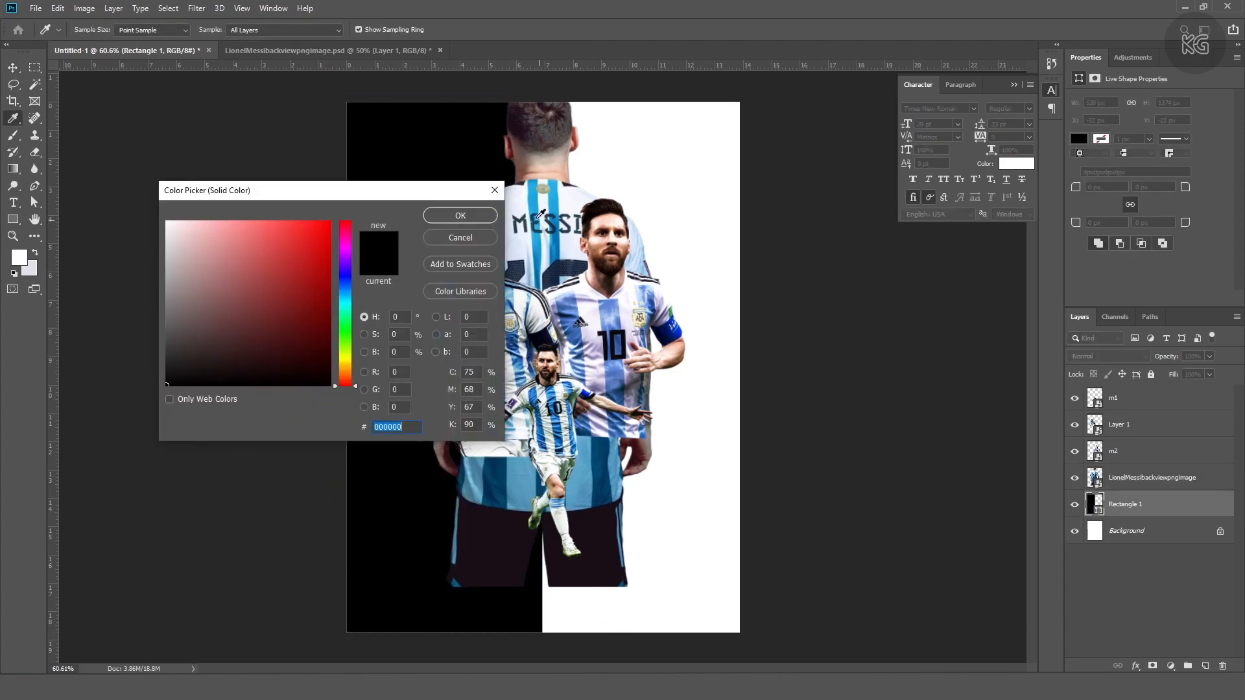
{"action": "left_click", "coordinate": [530, 188]}
{"action": "left_click", "coordinate": [461, 215]}
Nudge the back-view player, add a layer mask and paint out his lower body with a soft black brush
{"action": "left_click", "coordinate": [1108, 480]}
{"action": "left_click", "coordinate": [1152, 666]}
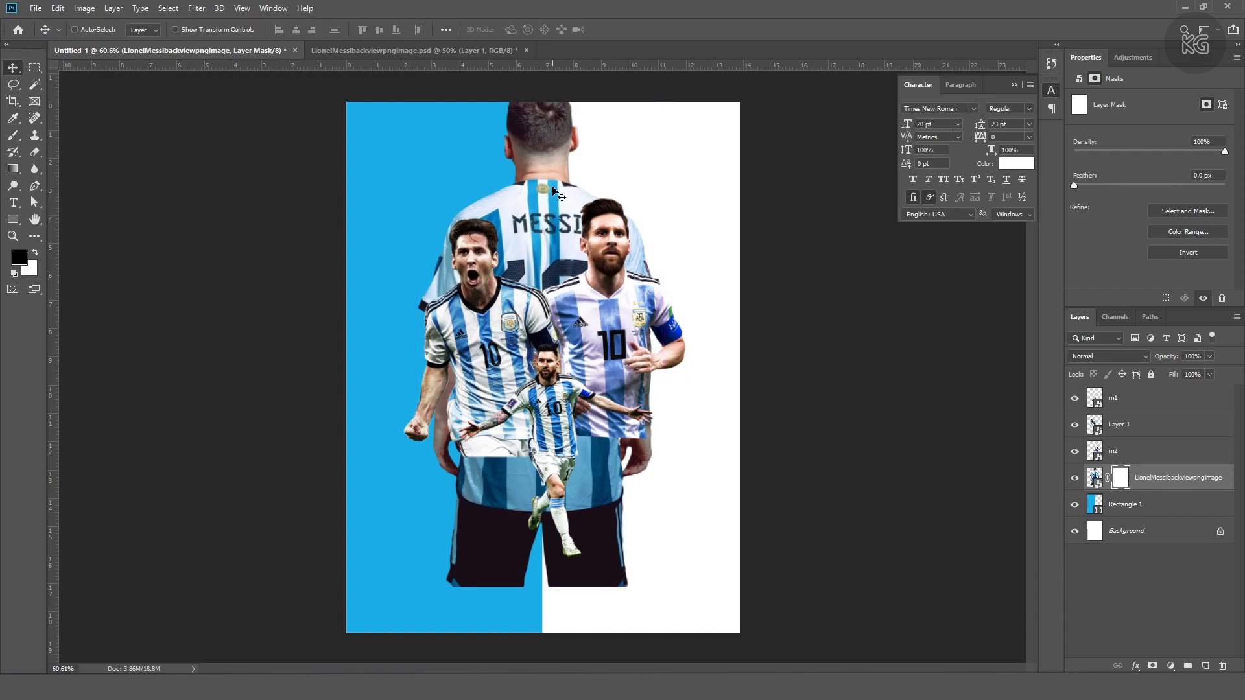
{"action": "left_click_drag", "start_coordinate": [552, 188], "coordinate": [545, 202]}
{"action": "left_click", "coordinate": [13, 136]}
{"action": "left_click", "coordinate": [93, 30]}
{"action": "left_click", "coordinate": [63, 175]}
{"action": "right_click", "coordinate": [441, 467], "text": "alt"}
{"action": "left_click_drag", "start_coordinate": [447, 454], "coordinate": [551, 544]}
{"action": "mouse_move", "coordinate": [427, 415]}
{"action": "left_mouse_down"}
{"action": "mouse_move", "coordinate": [547, 556]}
{"action": "mouse_move", "coordinate": [493, 567]}
{"action": "mouse_move", "coordinate": [358, 528]}
{"action": "left_mouse_up"}
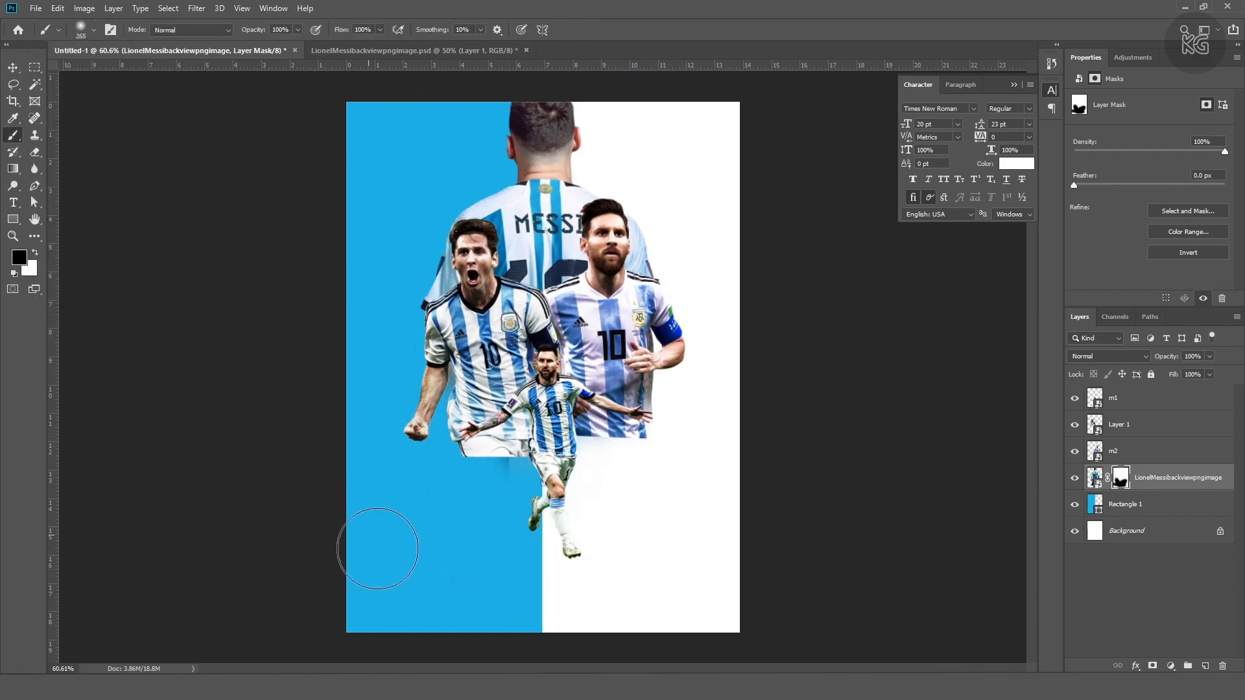
Add layer masks to Layer 1 and m2 and fade their hard lower edges with a smaller soft brush
{"action": "right_click", "coordinate": [431, 328], "text": "alt"}
{"action": "left_click", "coordinate": [1144, 424]}
{"action": "left_click", "coordinate": [1152, 666]}
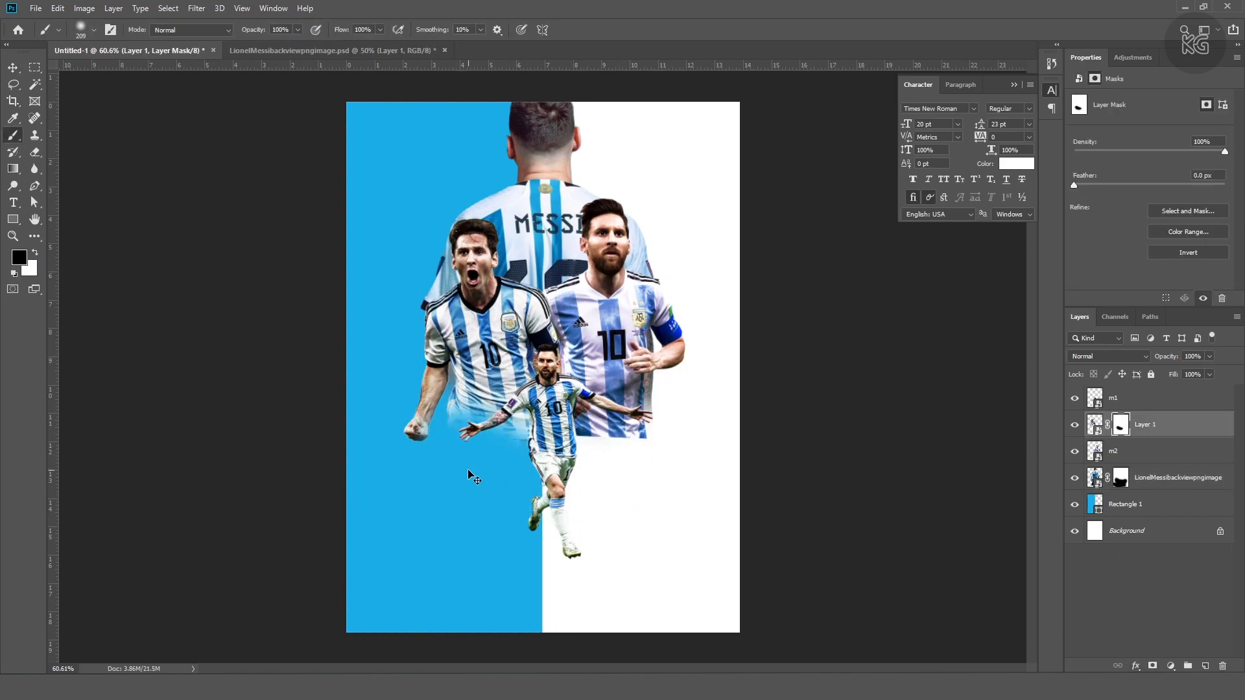
{"action": "left_click", "coordinate": [1144, 450]}
{"action": "left_click", "coordinate": [1152, 666]}
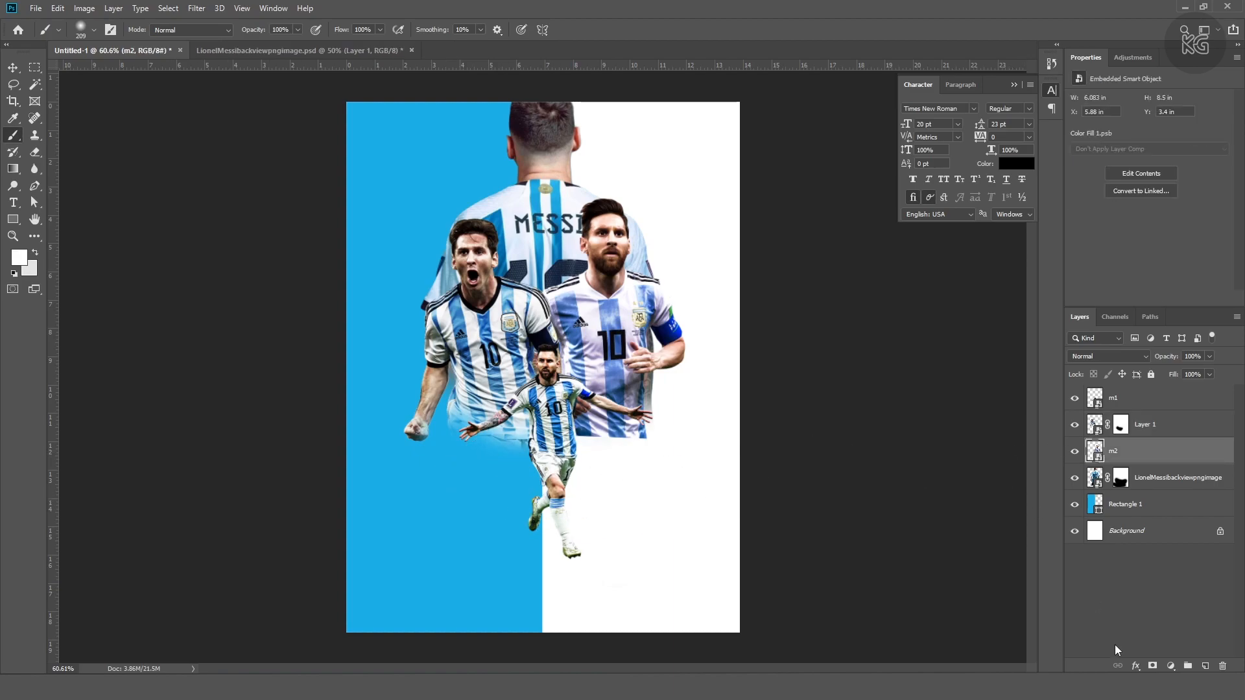
Touch up the faded areas on the layer masks of the back-view player and Layer 1
{"action": "left_click", "coordinate": [1126, 482]}
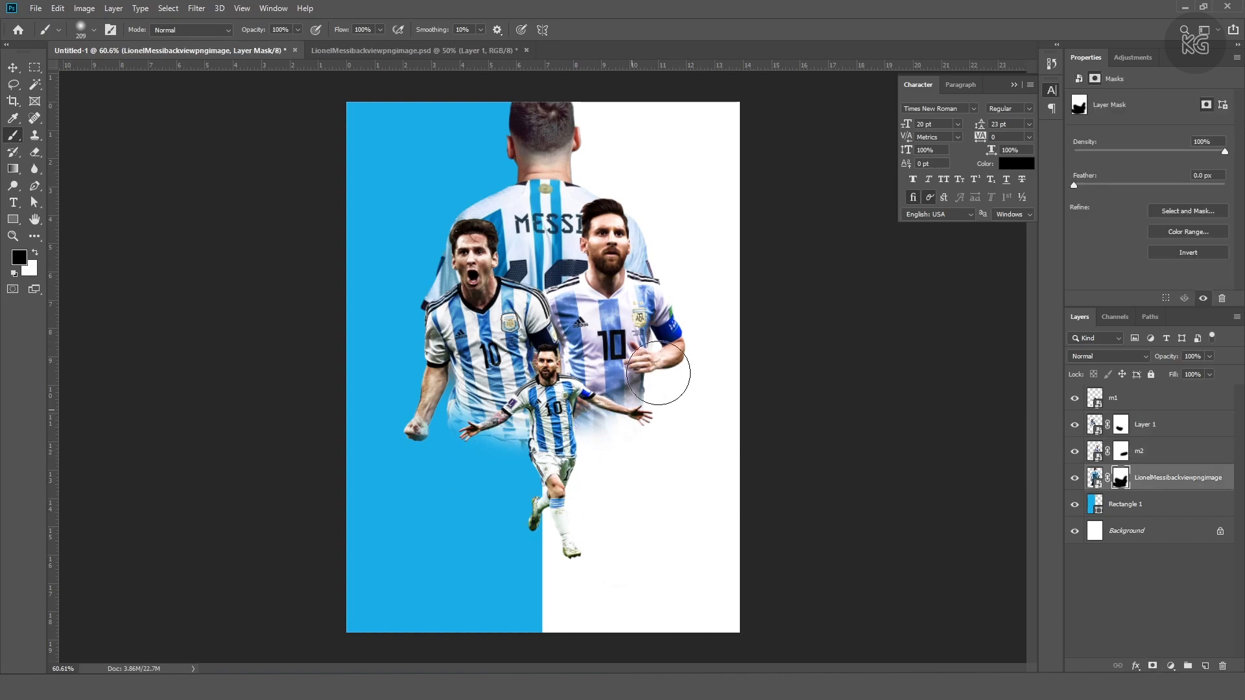
{"action": "key", "text": "alt+bracketright"}
{"action": "key", "text": "alt+bracketright"}
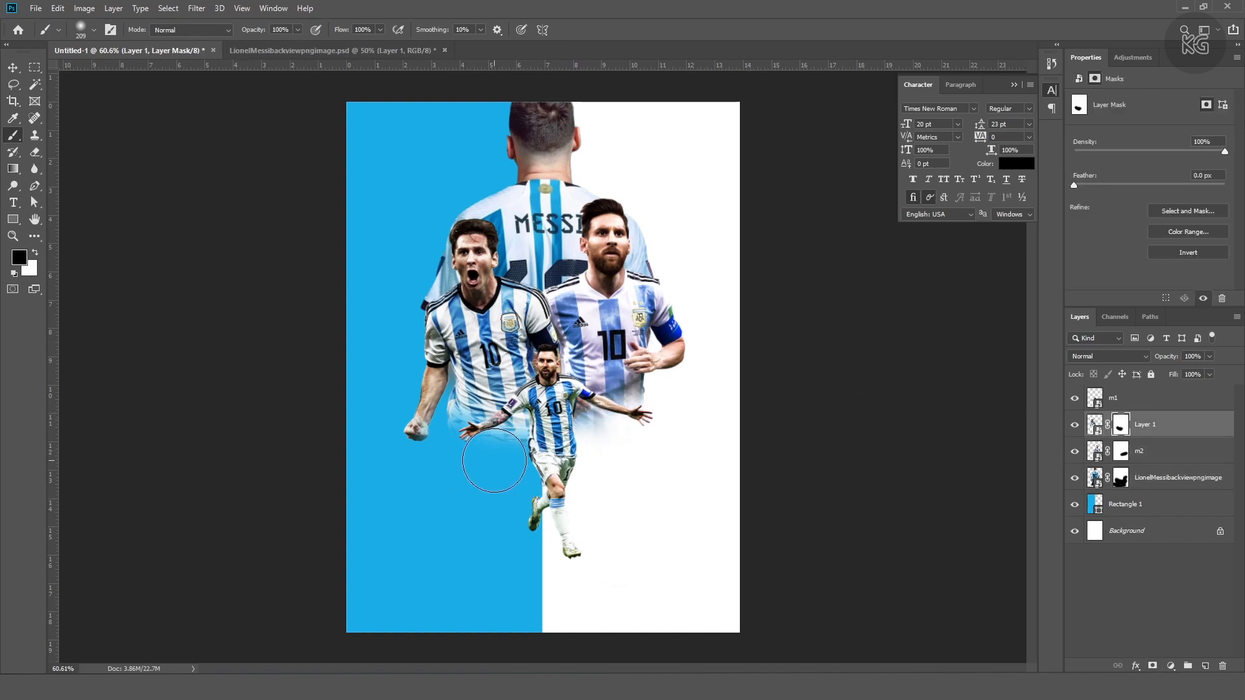
Move the running player (m1) slightly upward between the two larger players
{"action": "scroll", "coordinate": [464, 467], "scroll_direction": "down", "scroll_amount": 4}
{"action": "key", "text": "v"}
{"action": "scroll", "coordinate": [518, 441], "scroll_direction": "up", "scroll_amount": 3}
{"action": "left_click", "coordinate": [557, 422], "text": "ctrl"}
{"action": "scroll", "coordinate": [556, 423], "scroll_direction": "up", "scroll_amount": 1}
{"action": "left_click_drag", "start_coordinate": [557, 423], "coordinate": [557, 415]}
{"action": "scroll", "coordinate": [557, 407], "scroll_direction": "down", "scroll_amount": 3}
{"action": "scroll", "coordinate": [557, 410], "scroll_direction": "up", "scroll_amount": 3}
Select the four player layers together and scale them up slightly
{"action": "left_click", "coordinate": [1157, 479], "text": "shift"}
{"action": "key", "text": "ctrl+t"}
{"action": "left_click_drag", "start_coordinate": [546, 587], "coordinate": [546, 604]}
{"action": "left_click_drag", "start_coordinate": [546, 77], "coordinate": [546, 73]}
{"action": "key", "text": "Return"}
{"action": "scroll", "coordinate": [553, 414], "scroll_direction": "up", "scroll_amount": 2}
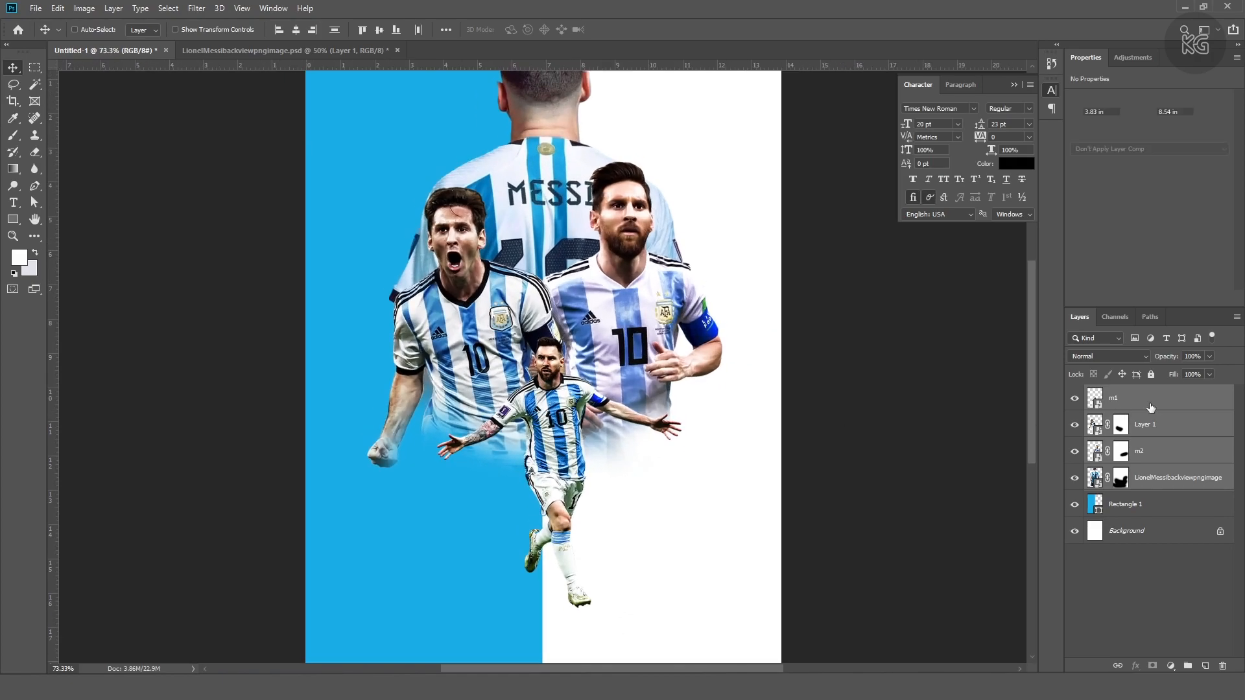
Scale the running player (m1) down slightly and rename the back-view player's layer m3
{"action": "left_click", "coordinate": [1150, 409]}
{"action": "key", "text": "ctrl+t"}
{"action": "left_click_drag", "start_coordinate": [559, 607], "coordinate": [559, 600]}
{"action": "key", "text": "Return"}
{"action": "double_click", "coordinate": [1163, 478]}
{"action": "type", "text": "m3"}
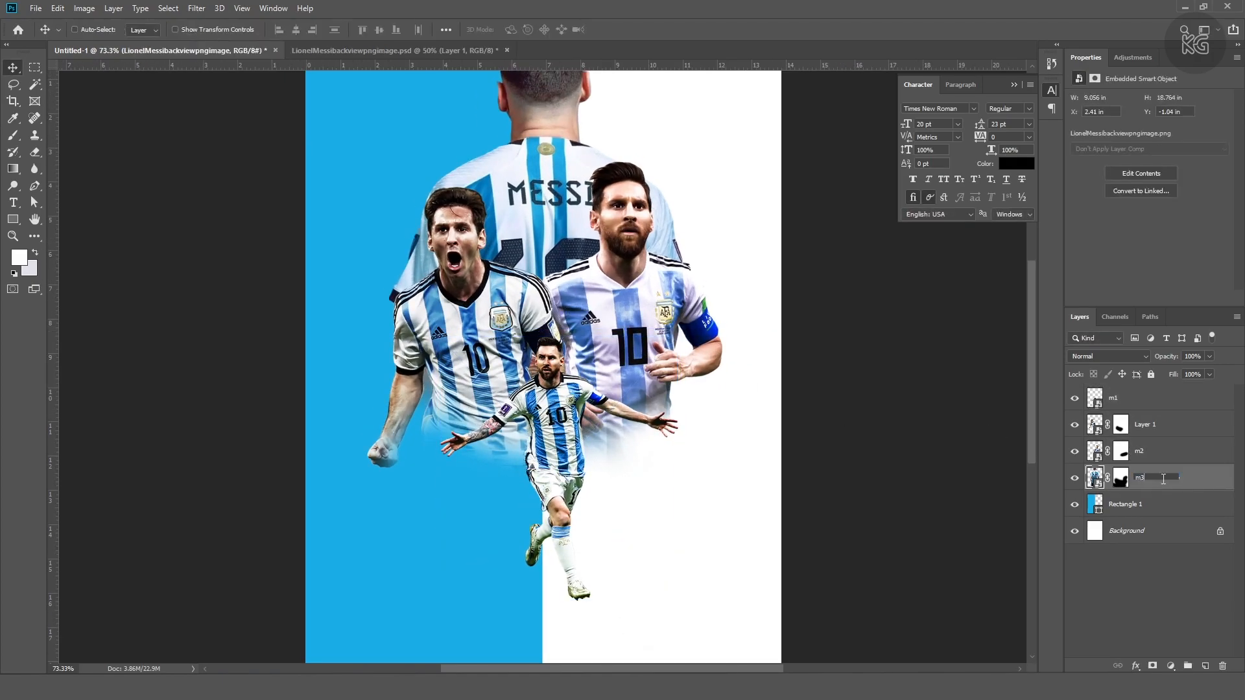
Switch to the Chrome browser and search Google Images for "argentina vô địch world cup 2022"
{"action": "key", "text": "alt+Tab"}
{"action": "left_click", "coordinate": [181, 40]}
{"action": "type", "text": "ar"}
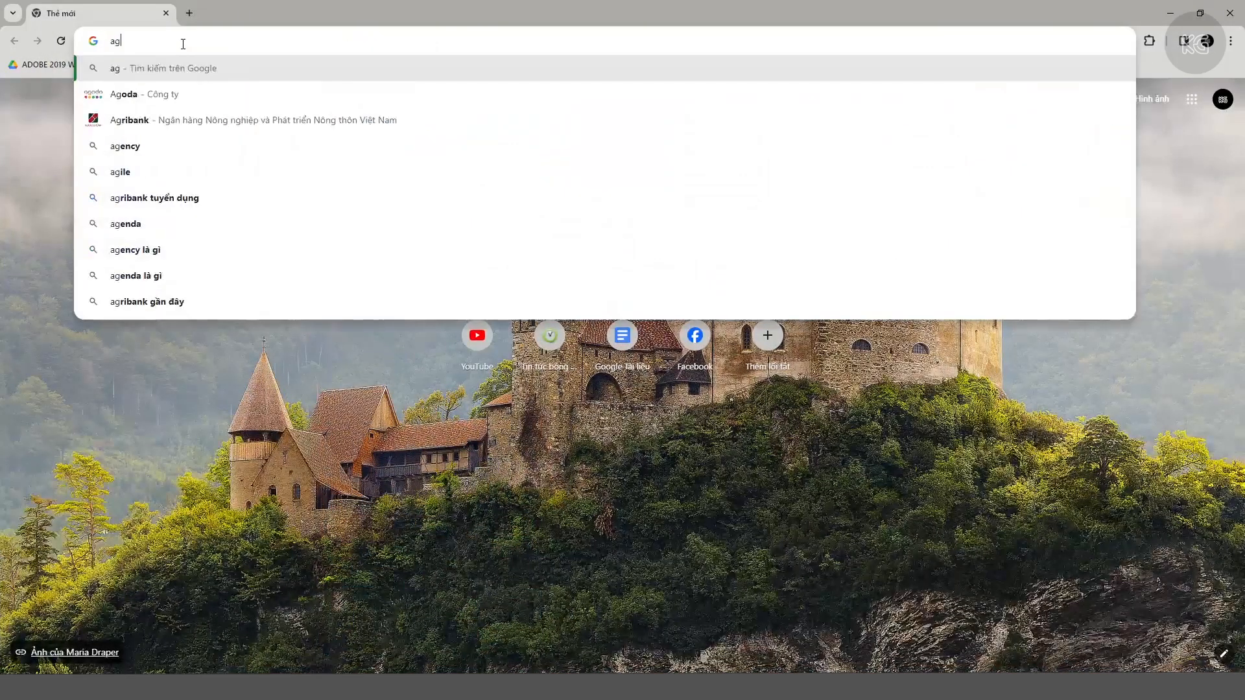
{"action": "type", "text": "gent"}
{"action": "left_click", "coordinate": [183, 94]}
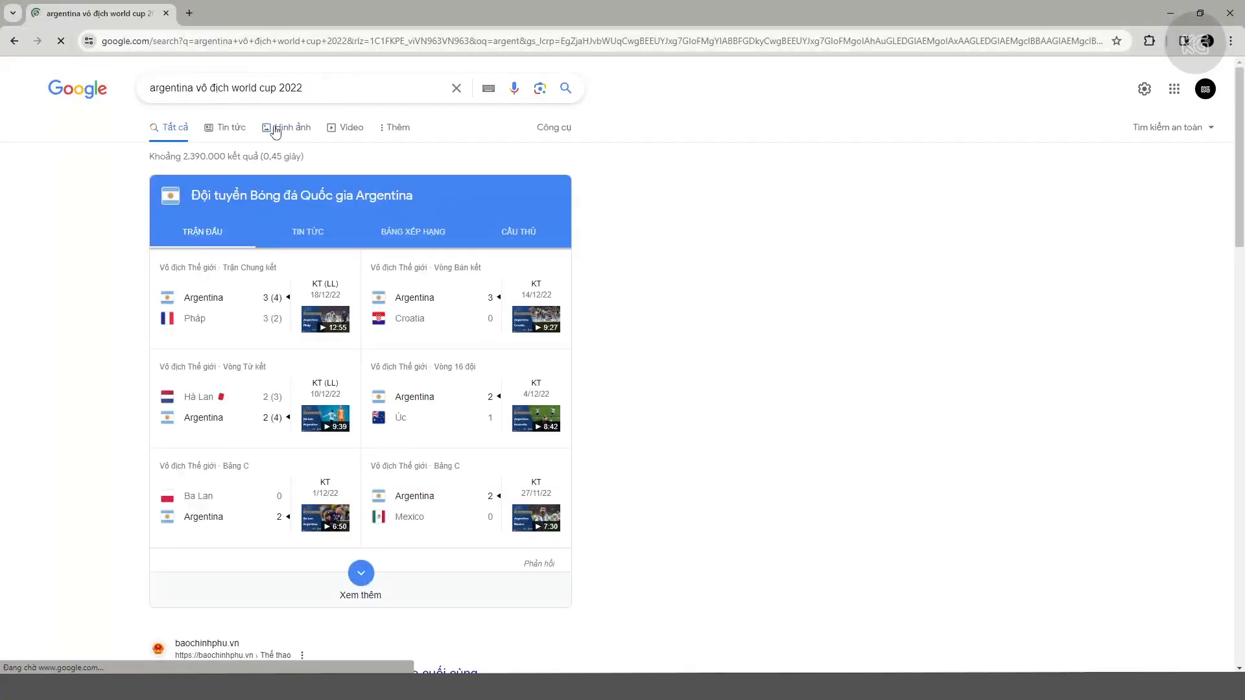
{"action": "left_click", "coordinate": [218, 127]}
Open the photo of the player lifting the World Cup trophy above the crowd and copy the image
{"action": "left_click", "coordinate": [1095, 259]}
{"action": "right_click", "coordinate": [908, 283]}
{"action": "left_click", "coordinate": [957, 496]}
Return to Photoshop, paste the trophy photo directly above the Background layer and move it to the upper white half
{"action": "key", "text": "alt+Tab"}
{"action": "left_click", "coordinate": [1128, 531]}
{"action": "key", "text": "ctrl+v"}
{"action": "left_click_drag", "start_coordinate": [542, 487], "coordinate": [709, 337]}
{"action": "key", "text": "ctrl+t"}
{"action": "key", "text": "Return"}
Scale, rotate and position the trophy photo so the lifted cup shows in the poster's upper white half
{"action": "scroll", "coordinate": [704, 325], "scroll_direction": "down", "scroll_amount": 5}
{"action": "key", "text": "ctrl+t"}
{"action": "left_click_drag", "start_coordinate": [616, 179], "coordinate": [617, 147]}
{"action": "left_click_drag", "start_coordinate": [655, 221], "coordinate": [658, 255]}
{"action": "left_click_drag", "start_coordinate": [823, 188], "coordinate": [833, 210]}
{"action": "mouse_move", "coordinate": [665, 287]}
{"action": "left_mouse_down"}
{"action": "mouse_move", "coordinate": [677, 297]}
{"action": "mouse_move", "coordinate": [677, 285]}
{"action": "left_mouse_up"}
{"action": "left_click_drag", "start_coordinate": [830, 345], "coordinate": [805, 331]}
{"action": "key", "text": "Return"}
Add a layer mask to the trophy photo and fade its lower edge with a soft black brush
{"action": "left_click", "coordinate": [1152, 666]}
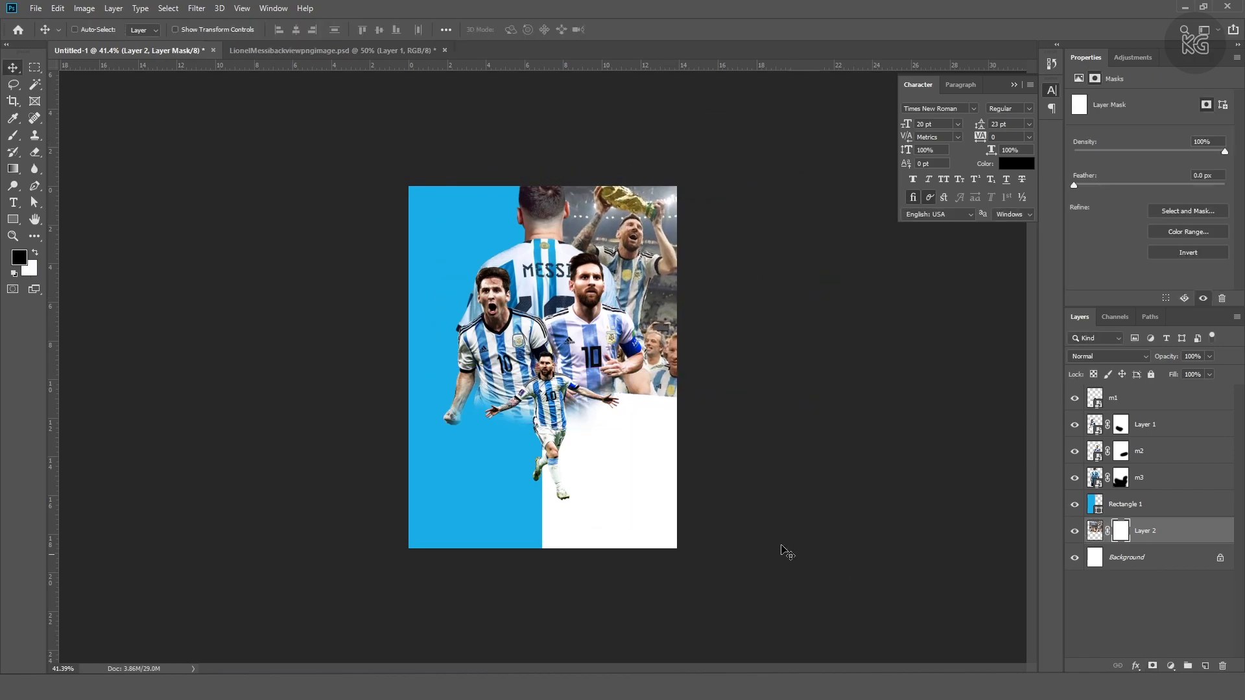
{"action": "key", "text": "b"}
{"action": "left_click_drag", "start_coordinate": [623, 395], "coordinate": [754, 389]}
{"action": "left_click_drag", "start_coordinate": [691, 411], "coordinate": [754, 397]}
{"action": "key", "text": "v"}
Set the opacity of the trophy photo layer (Layer 2) to 20%
{"action": "left_click", "coordinate": [640, 252]}
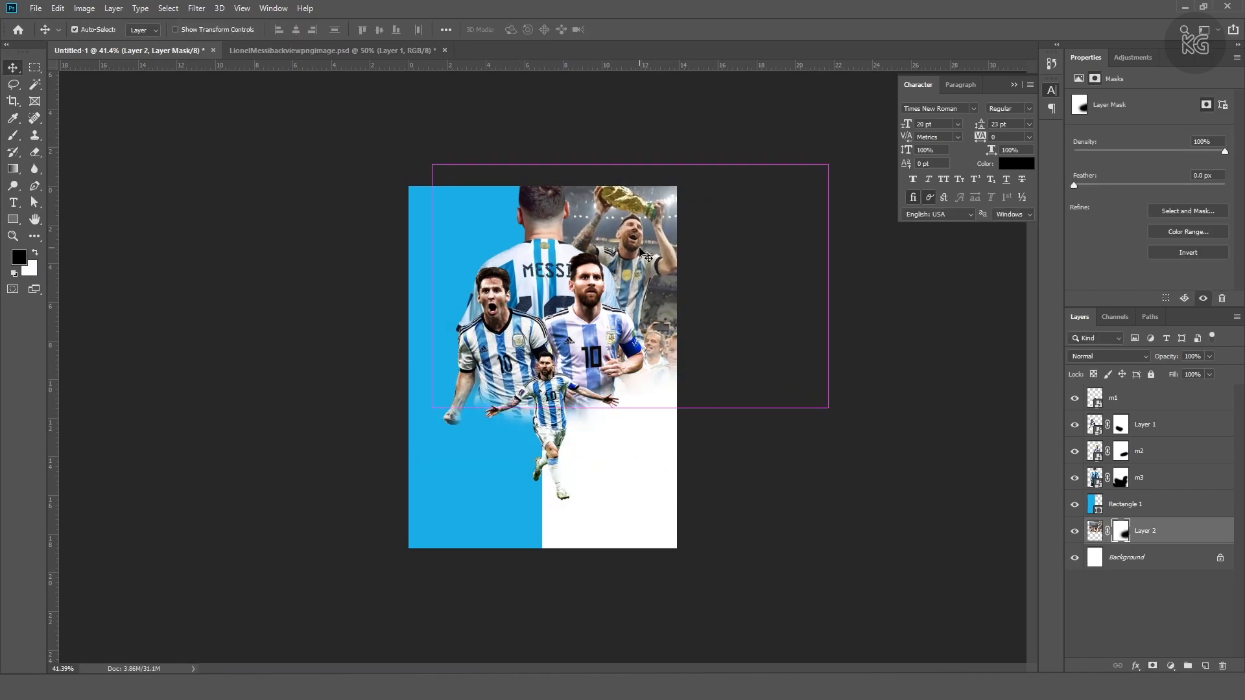
{"action": "left_click", "coordinate": [1095, 531]}
{"action": "type", "text": "20"}
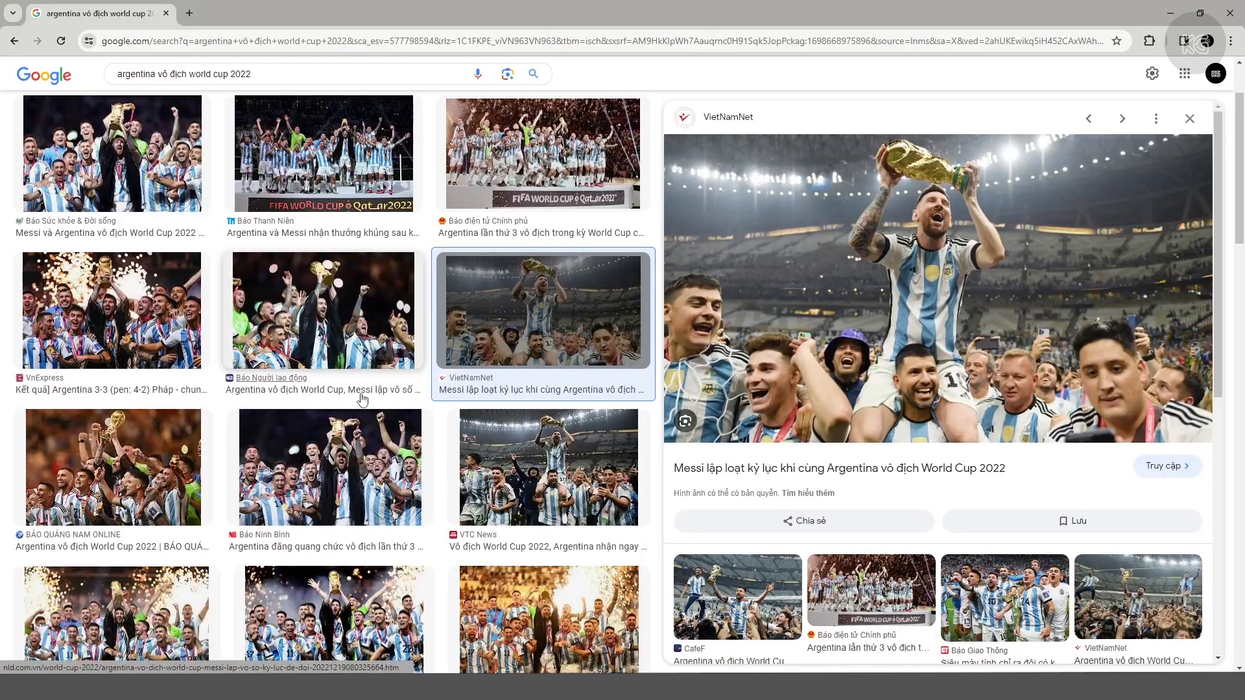
In the browser's image results, open a photo of the Argentina team celebrating and copy it
{"action": "left_click", "coordinate": [113, 337]}
{"action": "scroll", "coordinate": [804, 332], "scroll_direction": "down", "scroll_amount": 4}
{"action": "right_click", "coordinate": [904, 237]}
{"action": "left_click", "coordinate": [934, 428]}
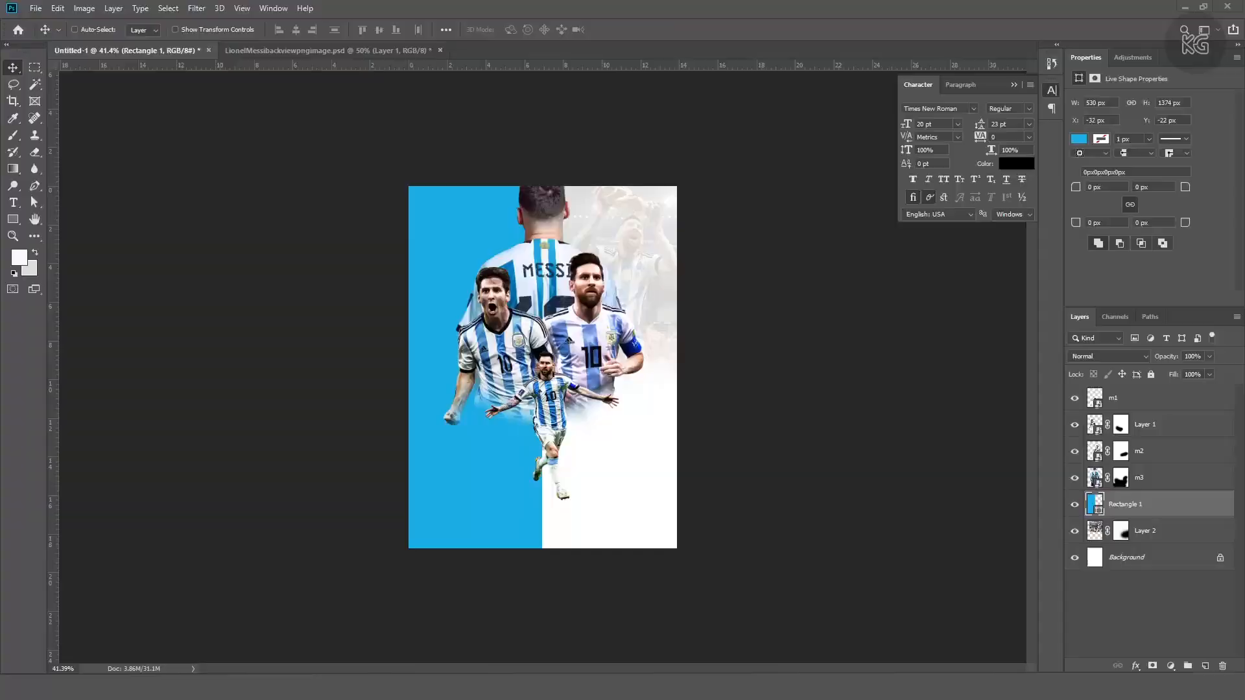
Paste the team photo, clip it to the blue rectangle, and scale and rotate it over the rectangle's upper area
{"action": "key", "text": "ctrl+v"}
{"action": "left_click", "coordinate": [1094, 517], "text": "alt"}
{"action": "left_click_drag", "start_coordinate": [610, 356], "coordinate": [524, 228]}
{"action": "key", "text": "ctrl+t"}
{"action": "left_click_drag", "start_coordinate": [483, 350], "coordinate": [483, 367]}
{"action": "left_click_drag", "start_coordinate": [513, 311], "coordinate": [527, 309]}
{"action": "left_click_drag", "start_coordinate": [728, 234], "coordinate": [600, 214]}
{"action": "key", "text": "Return"}
Add a layer mask to the team photo and fade its lower edge with a soft black brush
{"action": "left_click", "coordinate": [1153, 665]}
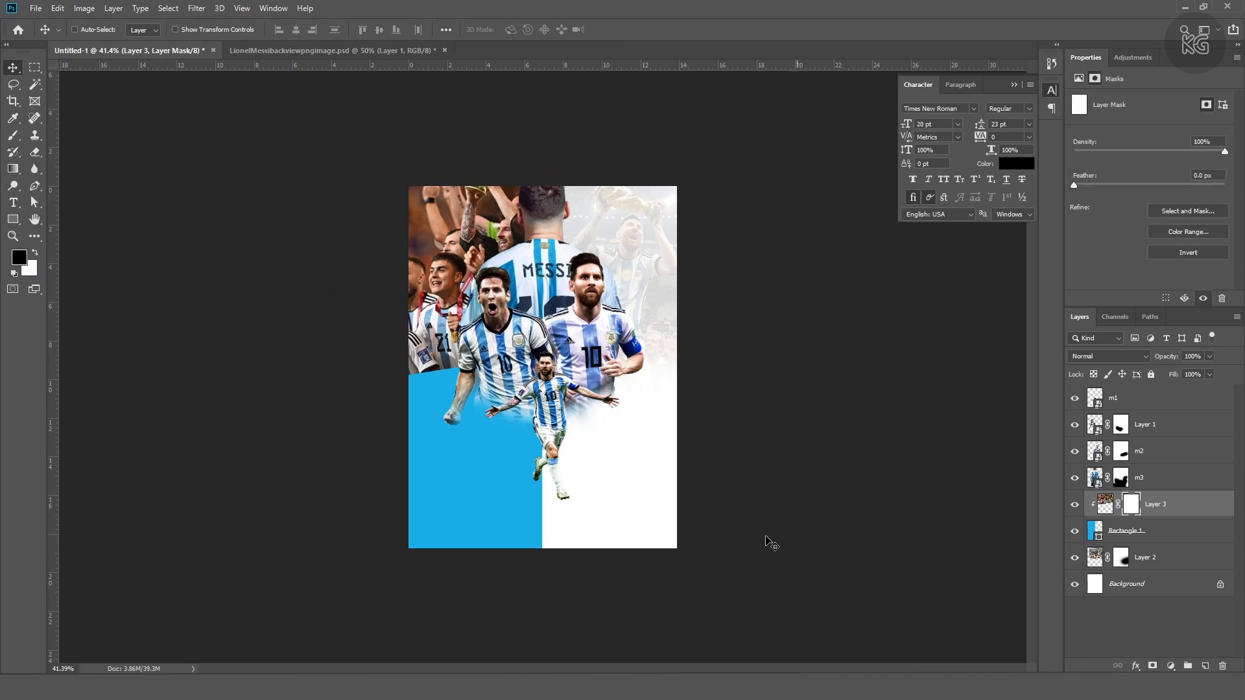
{"action": "key", "text": "b"}
{"action": "left_click", "coordinate": [469, 377]}
{"action": "key", "text": "v"}
Set the opacity of the team photo layer (Layer 3) to 20%
{"action": "left_click", "coordinate": [1105, 504]}
{"action": "left_click_drag", "start_coordinate": [1201, 356], "coordinate": [1170, 357]}
{"action": "type", "text": "20"}
{"action": "key", "text": "Return"}
{"action": "scroll", "coordinate": [509, 212], "scroll_direction": "up", "scroll_amount": 5}
{"action": "scroll", "coordinate": [509, 212], "scroll_direction": "down", "scroll_amount": 1}
Place the Ballon d'Or image from the messi folder beside the running player and move its layer to the top
{"action": "key", "text": "alt+Tab"}
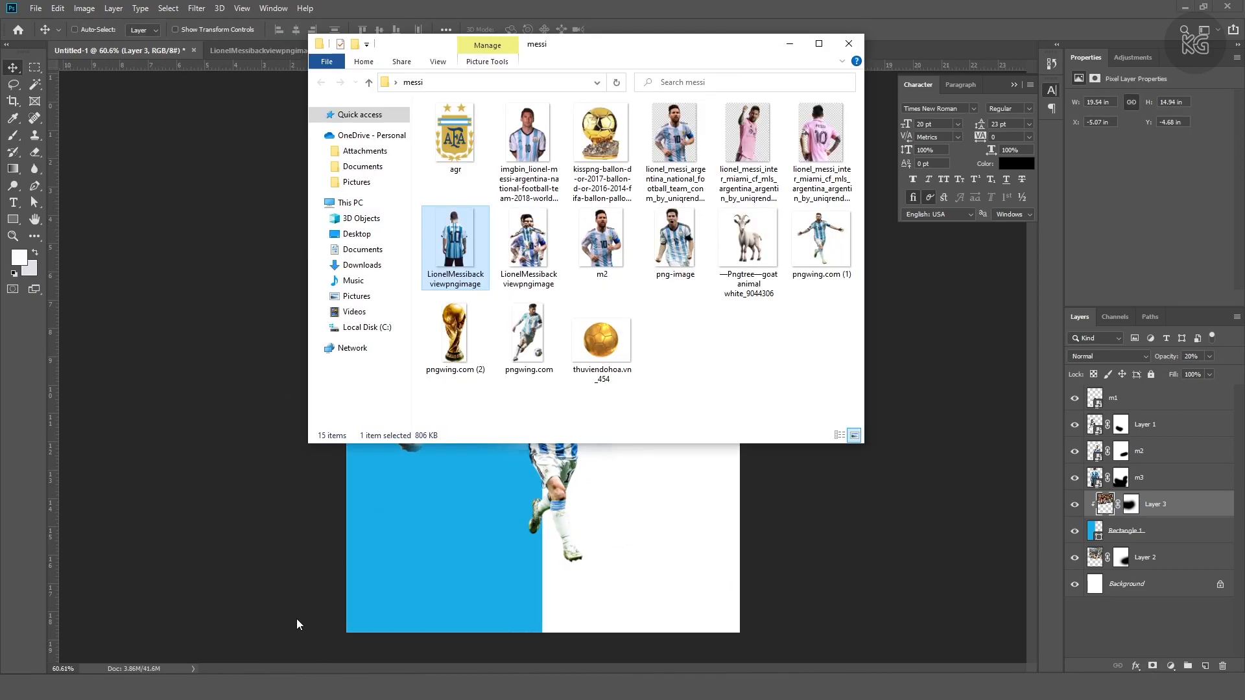
{"action": "left_click_drag", "start_coordinate": [600, 137], "coordinate": [642, 448]}
{"action": "key", "text": "Return"}
{"action": "left_click_drag", "start_coordinate": [1161, 503], "coordinate": [1106, 391]}
Group the four player layers m1, Layer 1, m2 and m3 and name the group messi
{"action": "left_click", "coordinate": [1146, 504]}
{"action": "left_click", "coordinate": [1116, 433], "text": "shift"}
{"action": "key", "text": "ctrl+g"}
{"action": "double_click", "coordinate": [1127, 418]}
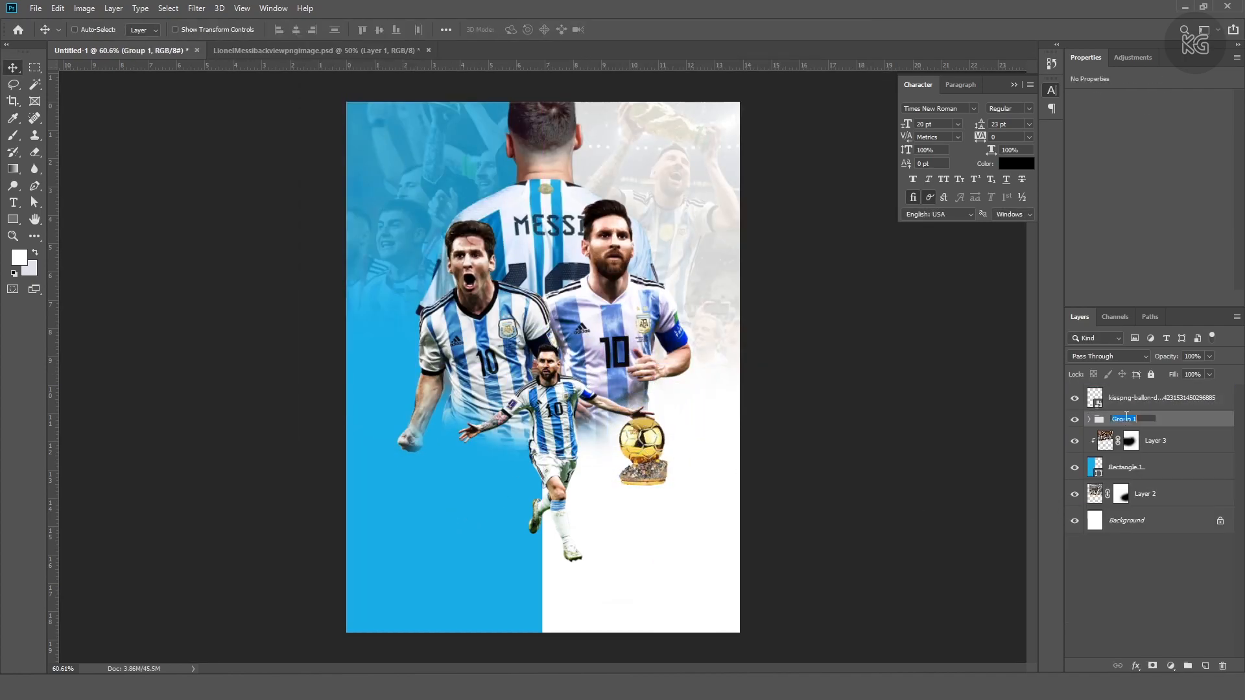
Rename the Ballon d'Or layer to ballon gold
{"action": "double_click", "coordinate": [1142, 396]}
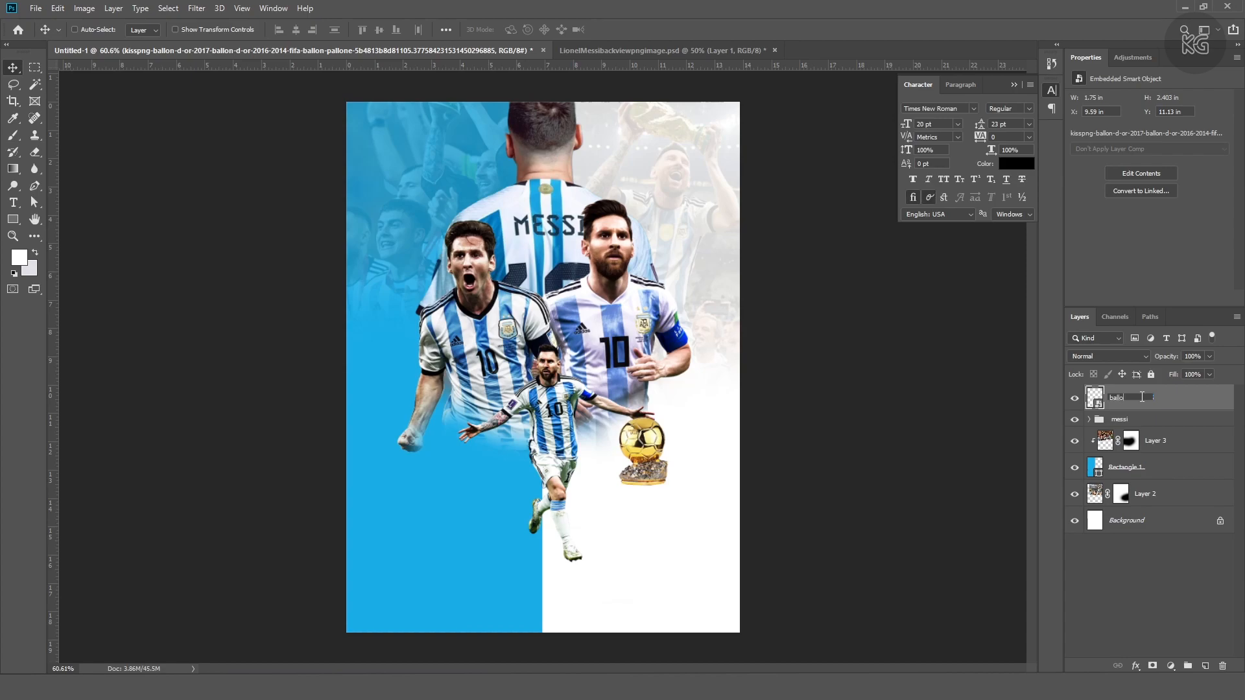
{"action": "type", "text": "ballon gold"}
{"action": "key", "text": "Return"}
Duplicate the Ballon d'Or three times and spread the trophies around the shouting player and the runner's legs
{"action": "left_click_drag", "start_coordinate": [649, 451], "coordinate": [440, 312]}
{"action": "key", "text": "ctrl+t"}
{"action": "key", "text": "Return"}
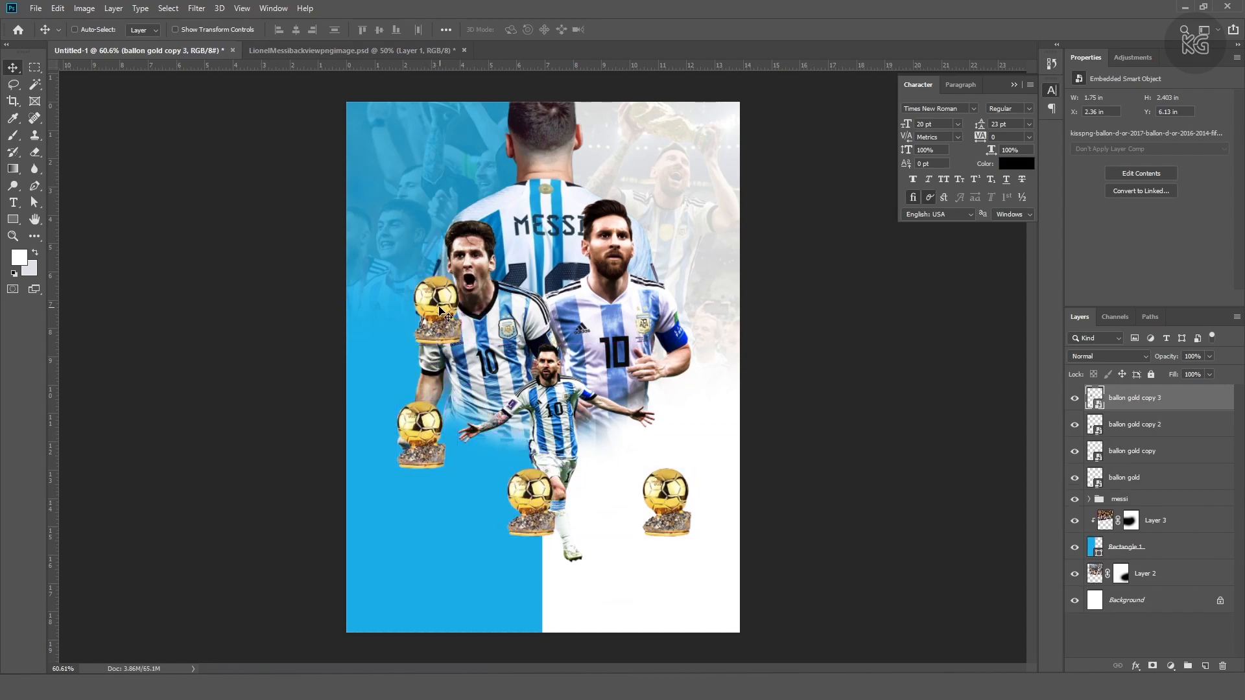
Shrink and tilt the Ballon d'Or on the white half and place it near the poster's outer edge
{"action": "left_click", "coordinate": [667, 502], "text": "ctrl"}
{"action": "key", "text": "ctrl+t"}
{"action": "left_click_drag", "start_coordinate": [702, 501], "coordinate": [685, 475]}
{"action": "left_click_drag", "start_coordinate": [655, 503], "coordinate": [684, 516]}
{"action": "key", "text": "Return"}
Move the lower trophy copy to the white side of the runner's feet and duplicate it onto the blue half, rotated -15.95°
{"action": "left_click_drag", "start_coordinate": [527, 473], "coordinate": [615, 496]}
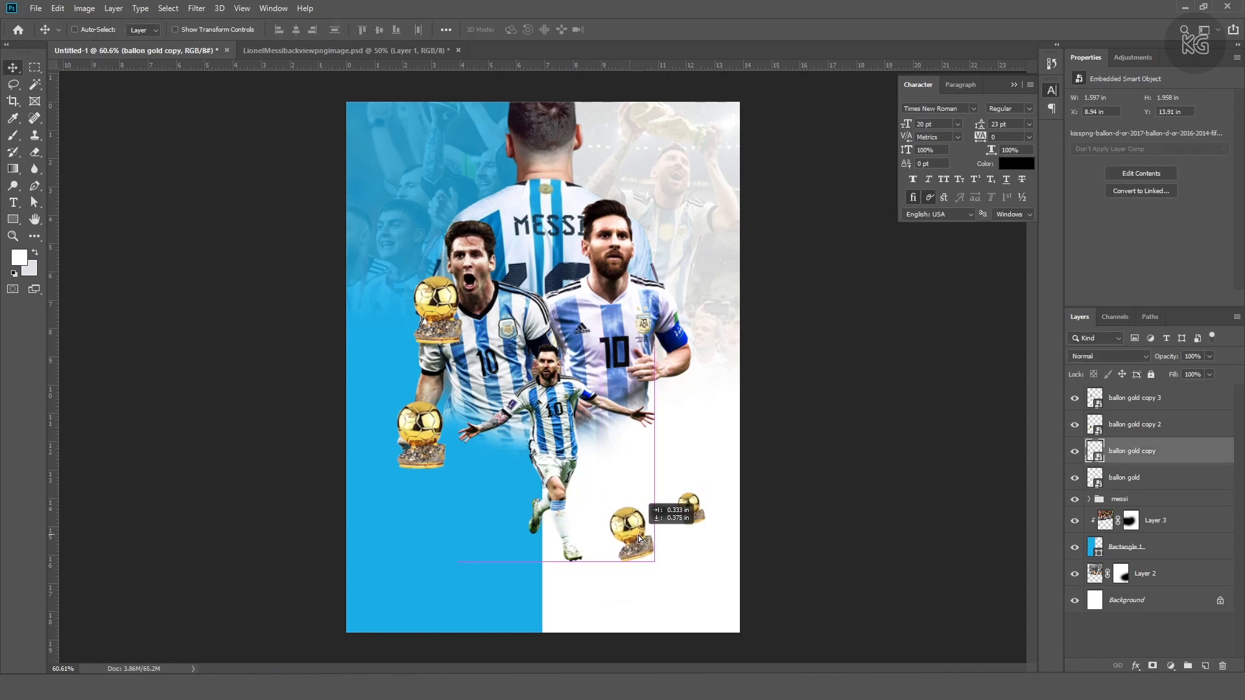
{"action": "left_click_drag", "start_coordinate": [499, 529], "coordinate": [498, 526]}
{"action": "key", "text": "ctrl+t"}
{"action": "left_click_drag", "start_coordinate": [508, 500], "coordinate": [499, 510]}
{"action": "left_click_drag", "start_coordinate": [512, 488], "coordinate": [495, 482]}
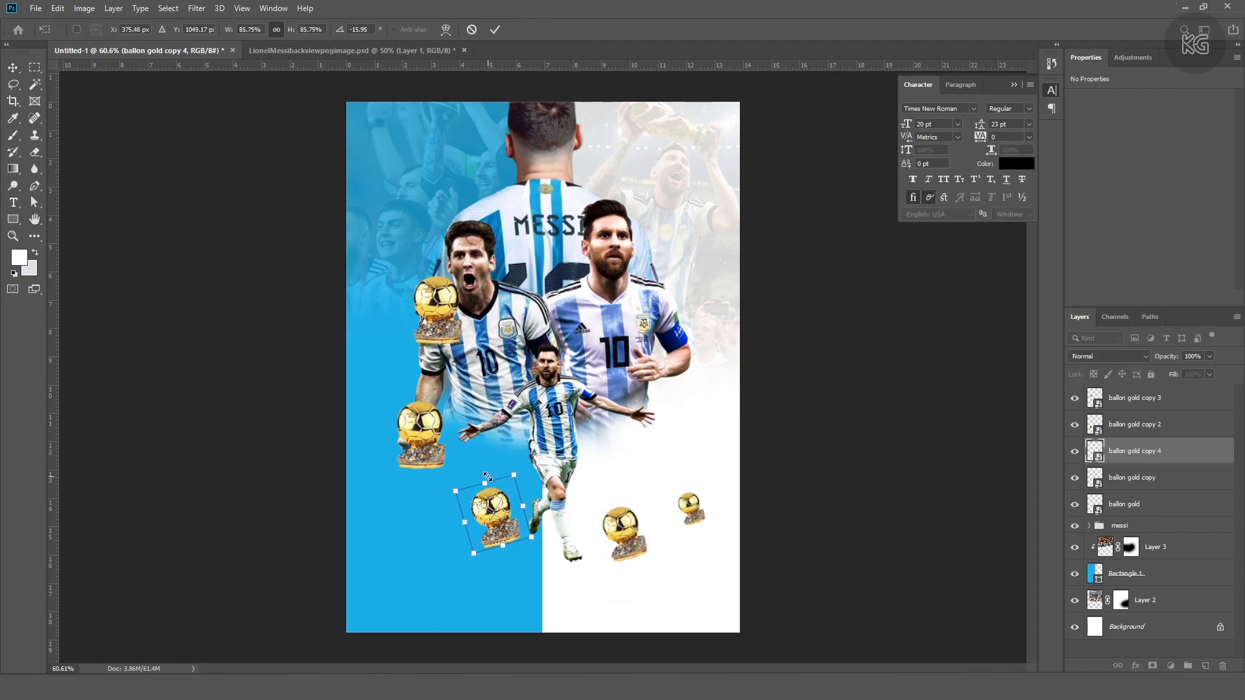
{"action": "key", "text": "Return"}
Fine-tune the positions of the two small trophies on the white half
{"action": "left_click", "coordinate": [619, 529], "text": "ctrl"}
{"action": "left_click", "coordinate": [697, 511], "text": "ctrl"}
{"action": "left_click_drag", "start_coordinate": [697, 510], "coordinate": [701, 503]}
Enlarge and tilt the trophy at the shouting player's fist and move both blue-side trophy layers below the messi group
{"action": "left_click_drag", "start_coordinate": [441, 461], "coordinate": [421, 444]}
{"action": "left_click_drag", "start_coordinate": [1102, 438], "coordinate": [1121, 514]}
Move the ballon gold copy 3 layer into the messi group directly above m3, and reposition the trophies on the white half
{"action": "left_click", "coordinate": [451, 321], "text": "ctrl"}
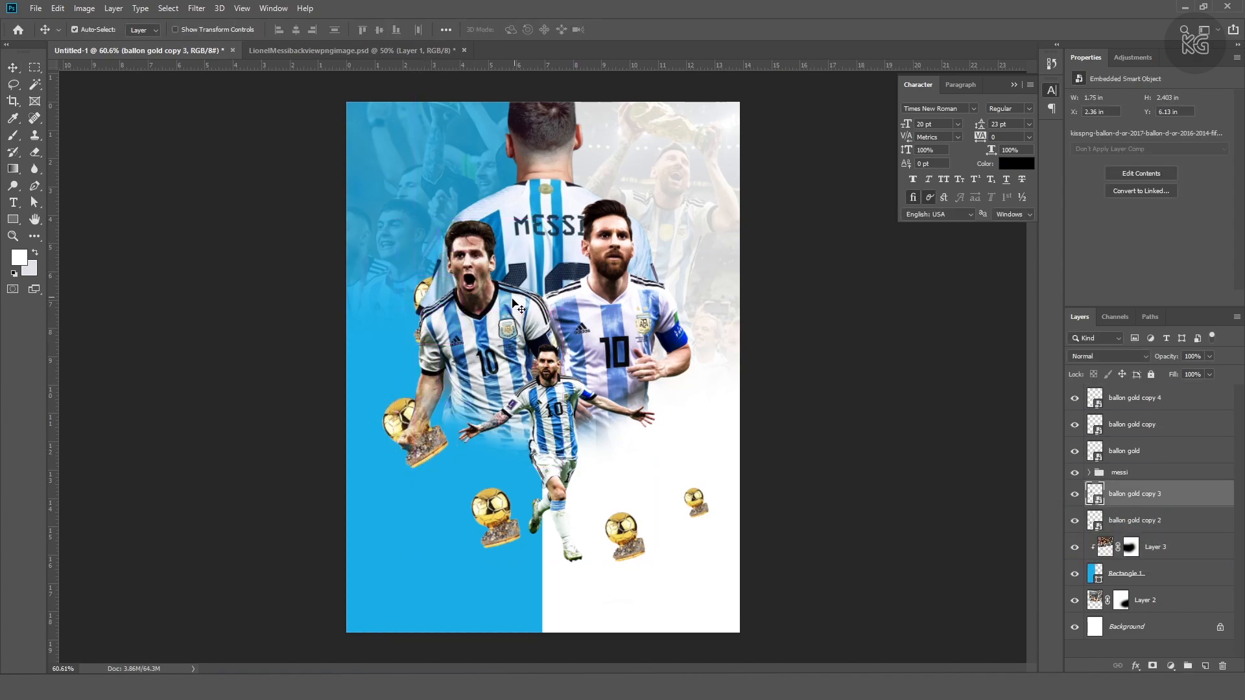
{"action": "left_click", "coordinate": [1089, 472]}
{"action": "left_click_drag", "start_coordinate": [1128, 574], "coordinate": [1128, 518]}
{"action": "left_click_drag", "start_coordinate": [638, 526], "coordinate": [699, 498]}
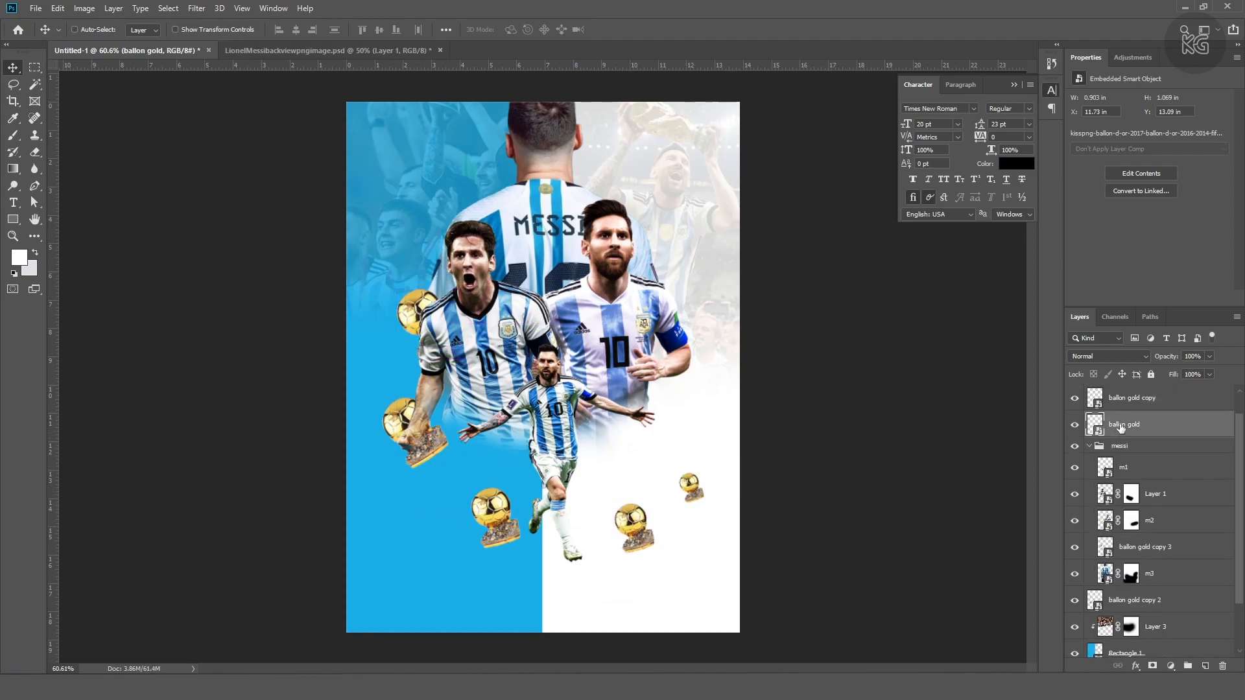
{"action": "left_click", "coordinate": [1090, 446]}
Select all trophy layers with the messi group and scale them to about 101.55%, shifting them down to show the back-view head
{"action": "left_click", "coordinate": [1134, 397]}
{"action": "left_click", "coordinate": [1135, 494], "text": "shift"}
{"action": "key", "text": "ctrl+t"}
{"action": "left_click_drag", "start_coordinate": [542, 605], "coordinate": [543, 632]}
{"action": "left_click_drag", "start_coordinate": [544, 73], "coordinate": [537, 94]}
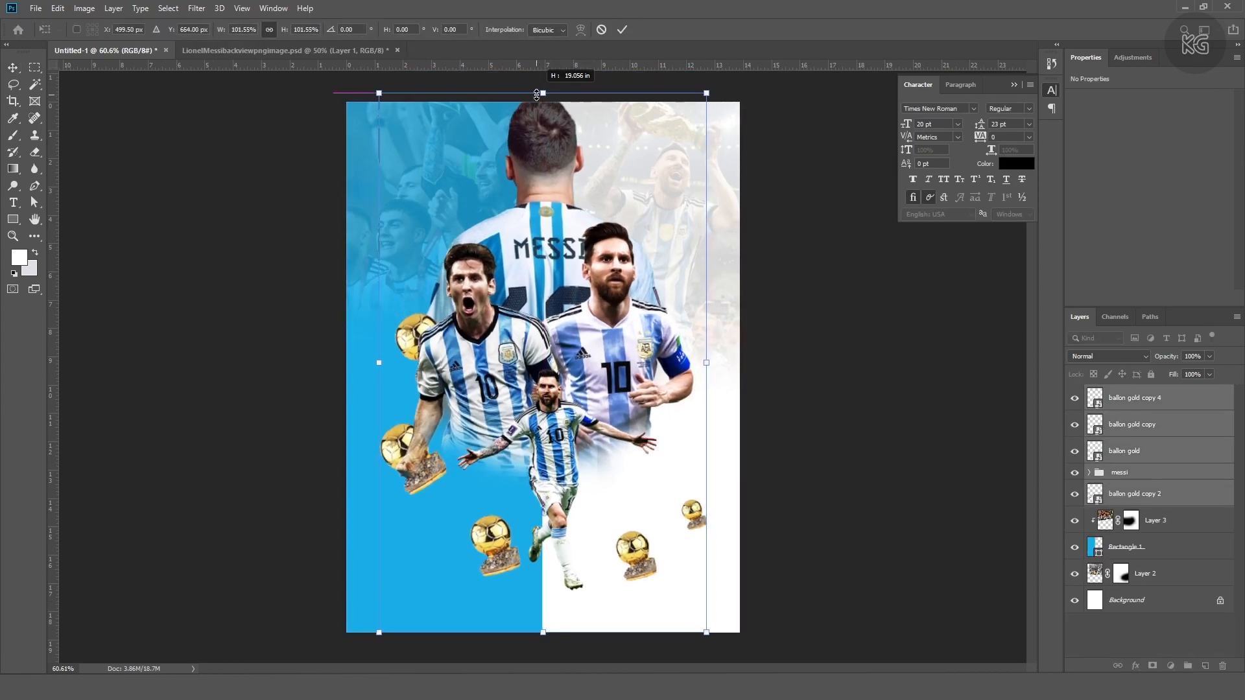
{"action": "key", "text": "Return"}
Place the World Cup trophy from the messi folder between the two upper players, scaled down, with its layer below m2
{"action": "left_click", "coordinate": [1168, 407]}
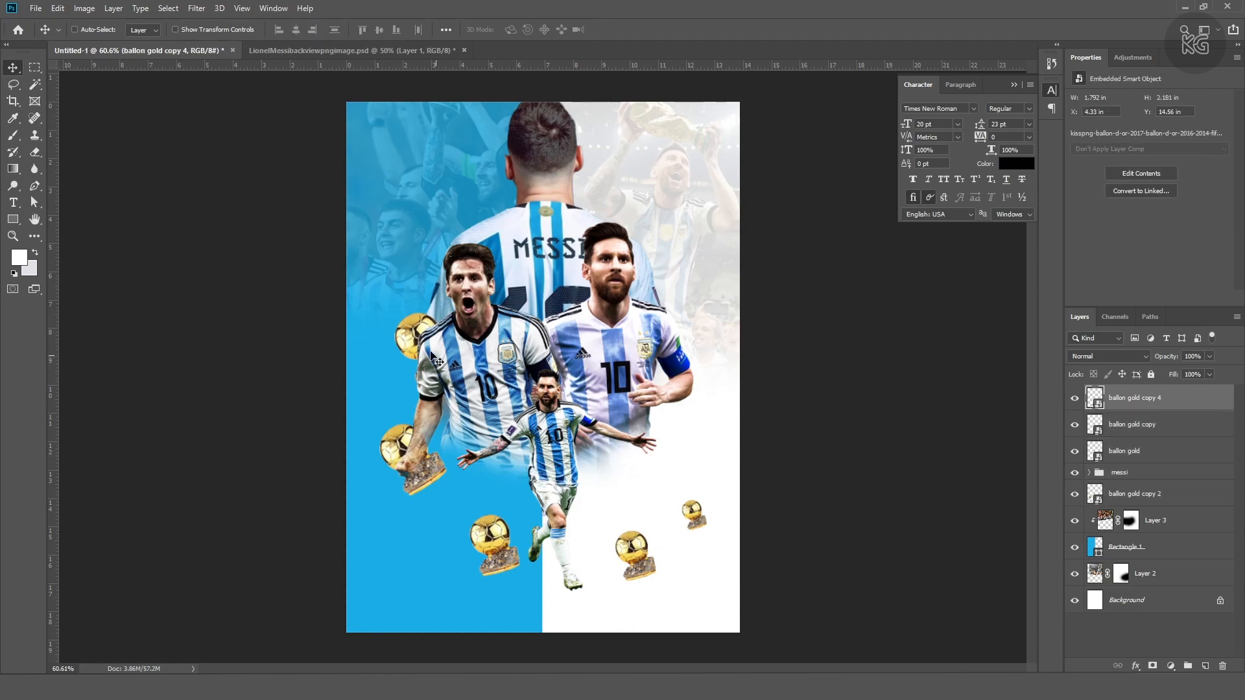
{"action": "left_click", "coordinate": [308, 687]}
{"action": "left_click_drag", "start_coordinate": [454, 336], "coordinate": [493, 513]}
{"action": "left_click_drag", "start_coordinate": [544, 180], "coordinate": [544, 322]}
{"action": "left_click_drag", "start_coordinate": [543, 378], "coordinate": [544, 305]}
{"action": "key", "text": "Return"}
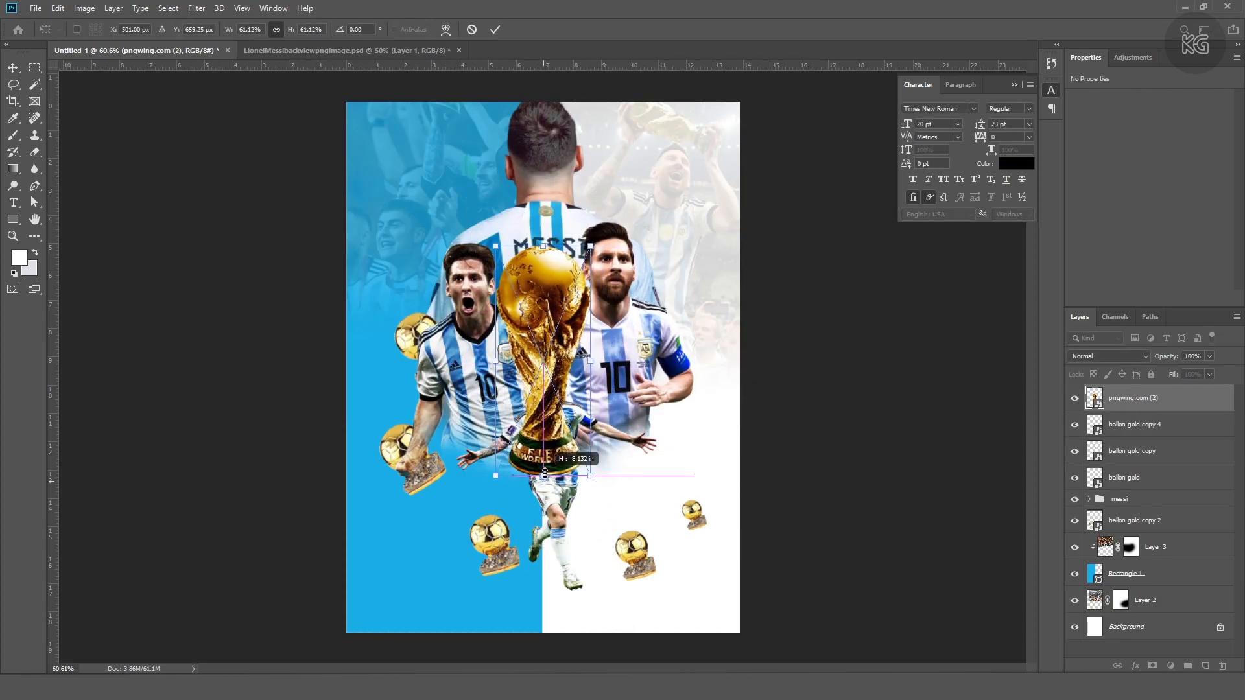
{"action": "left_click_drag", "start_coordinate": [1110, 399], "coordinate": [1118, 583]}
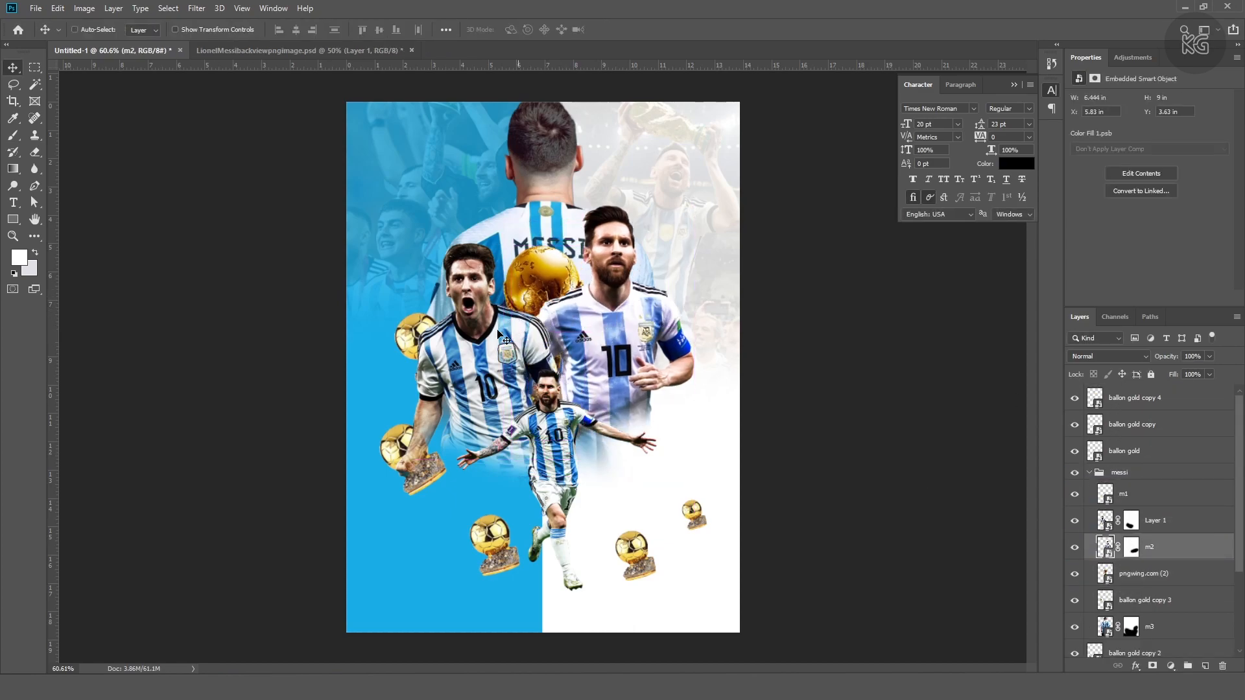
Transform the shouting player (Layer 1) so that he sits slightly closer to the poster's center
{"action": "left_click", "coordinate": [494, 353], "text": "ctrl"}
{"action": "key", "text": "ctrl+t"}
{"action": "left_click_drag", "start_coordinate": [492, 355], "coordinate": [494, 356]}
{"action": "key", "text": "Return"}
Touch up the layer mask of the shouting player (Layer 1) with a soft black brush along his lower edge
{"action": "left_click", "coordinate": [1131, 521]}
{"action": "key", "text": "b"}
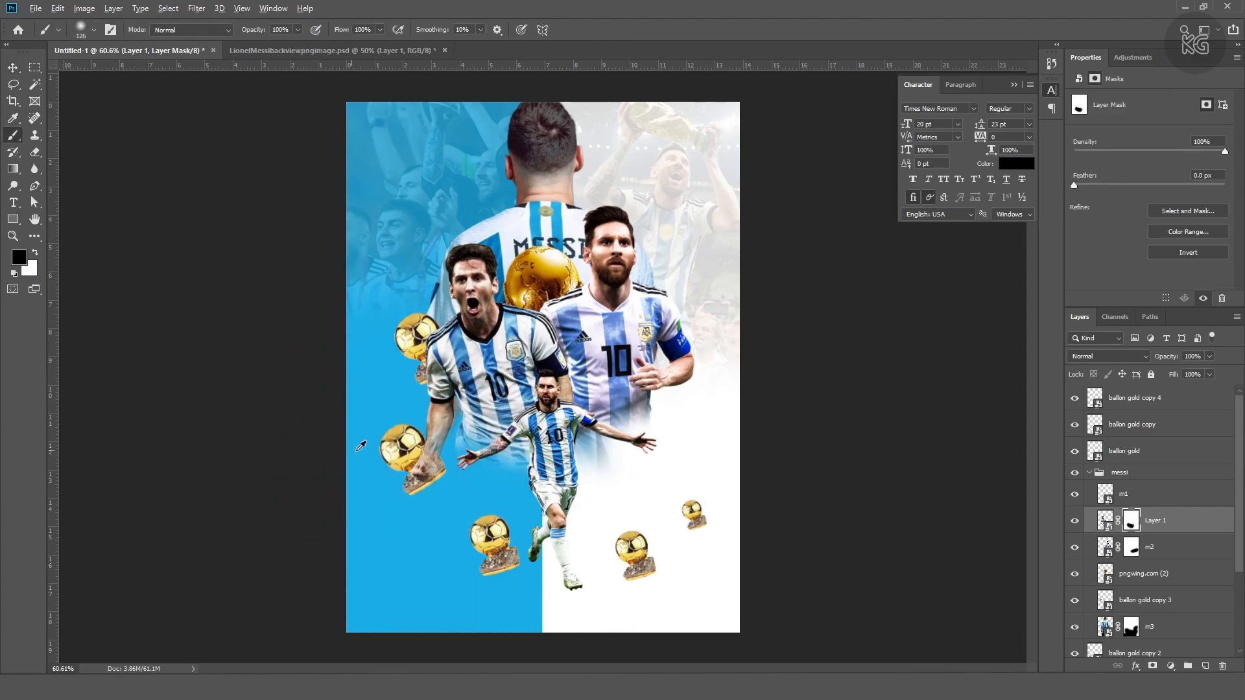
{"action": "key", "text": "d"}
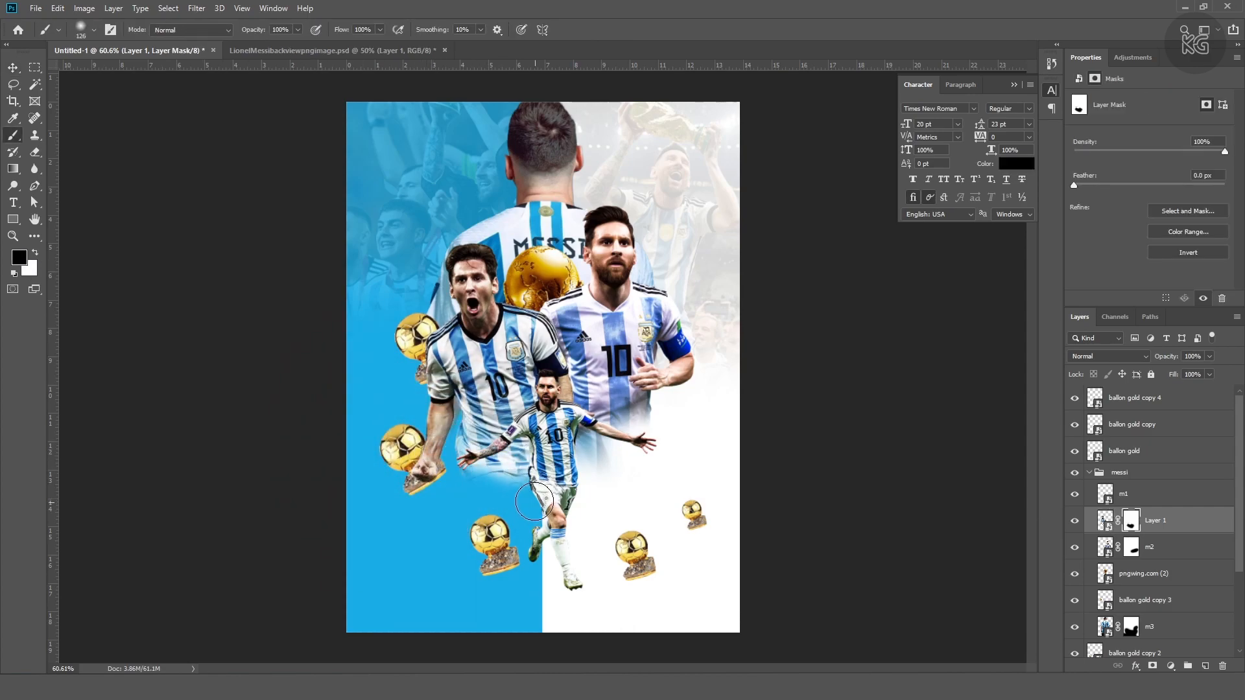
Retouch the m2 player's layer mask with the brush to blend his lower edge
{"action": "key", "text": "v"}
{"action": "left_click", "coordinate": [619, 387]}
{"action": "key", "text": "ctrl+backslash"}
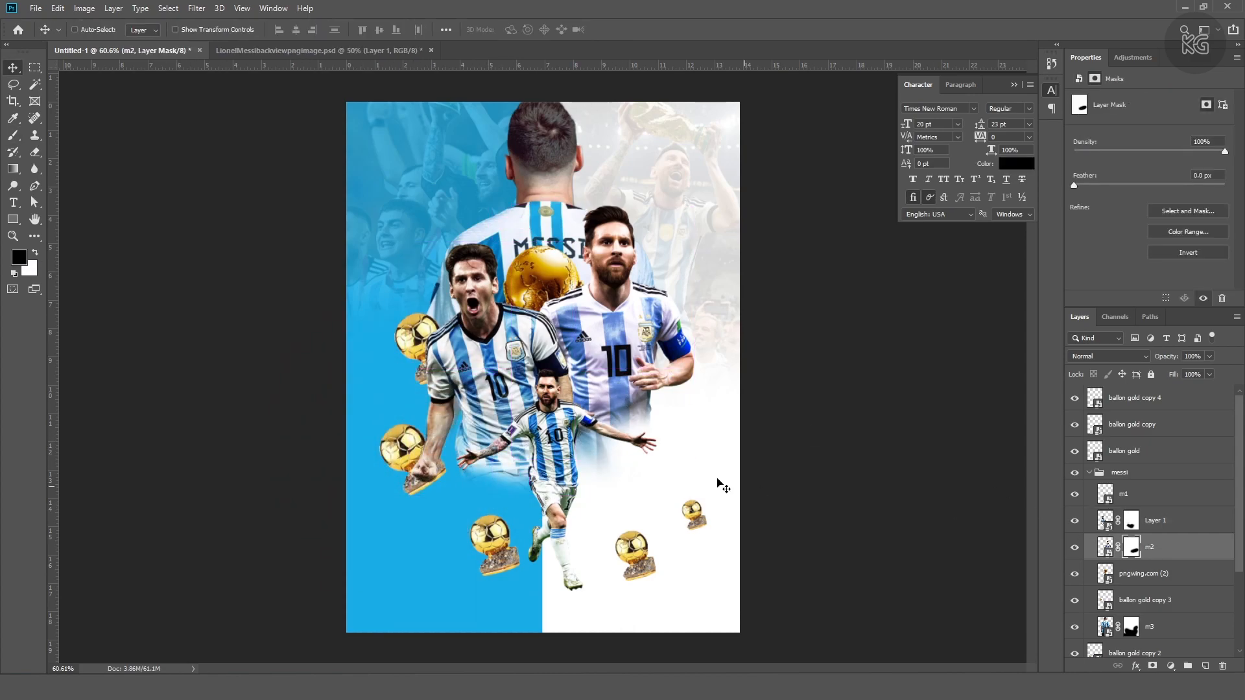
{"action": "key", "text": "b"}
{"action": "key", "text": "x"}
{"action": "key", "text": "v"}
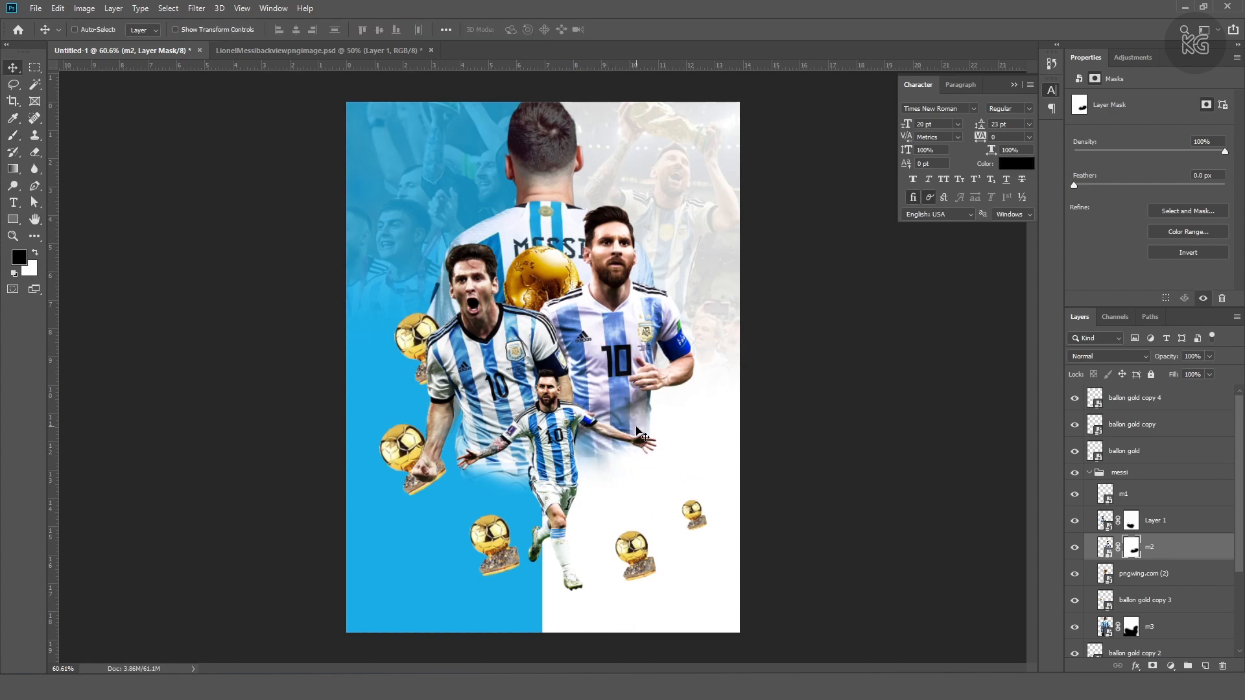
Place the agr crest image enlarged and tilted over the upper blue half, with its layer below ballon gold copy 2
{"action": "left_click", "coordinate": [1090, 472]}
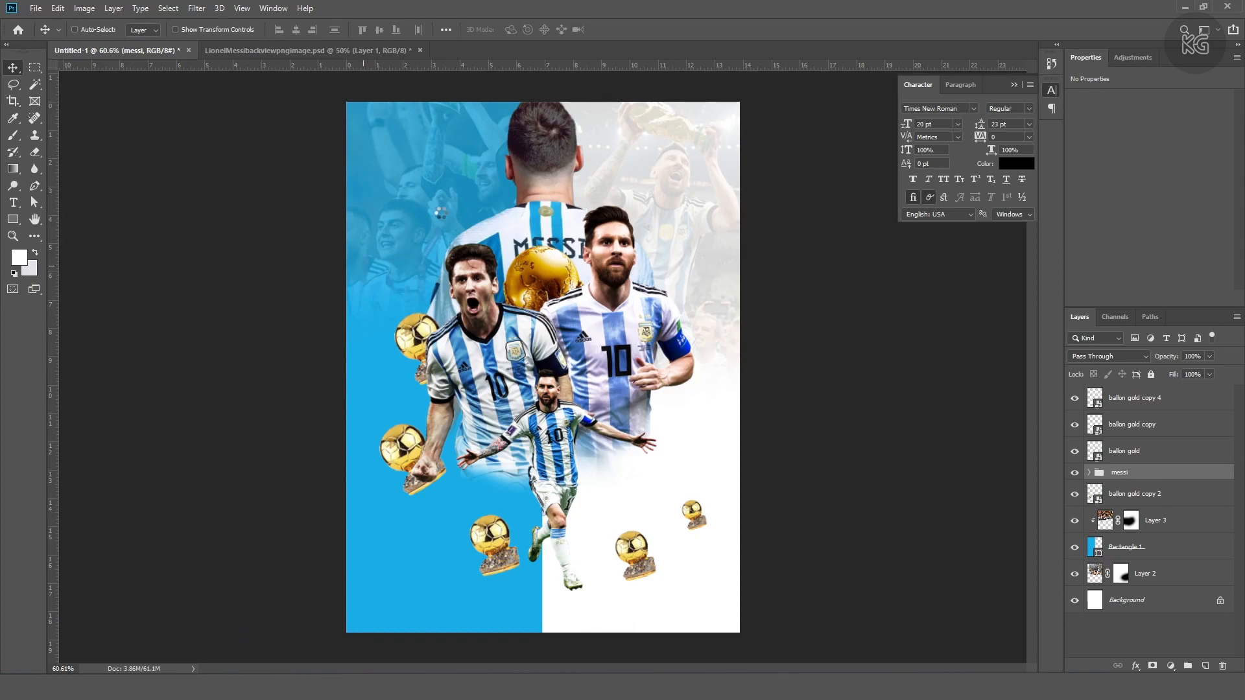
{"action": "left_click_drag", "start_coordinate": [711, 368], "coordinate": [555, 368]}
{"action": "left_click_drag", "start_coordinate": [499, 343], "coordinate": [487, 225]}
{"action": "left_click_drag", "start_coordinate": [565, 110], "coordinate": [613, 172]}
{"action": "key", "text": "ctrl+z"}
{"action": "key", "text": "Return"}
{"action": "key", "text": "ctrl+bracketleft"}
{"action": "key", "text": "ctrl+bracketleft"}
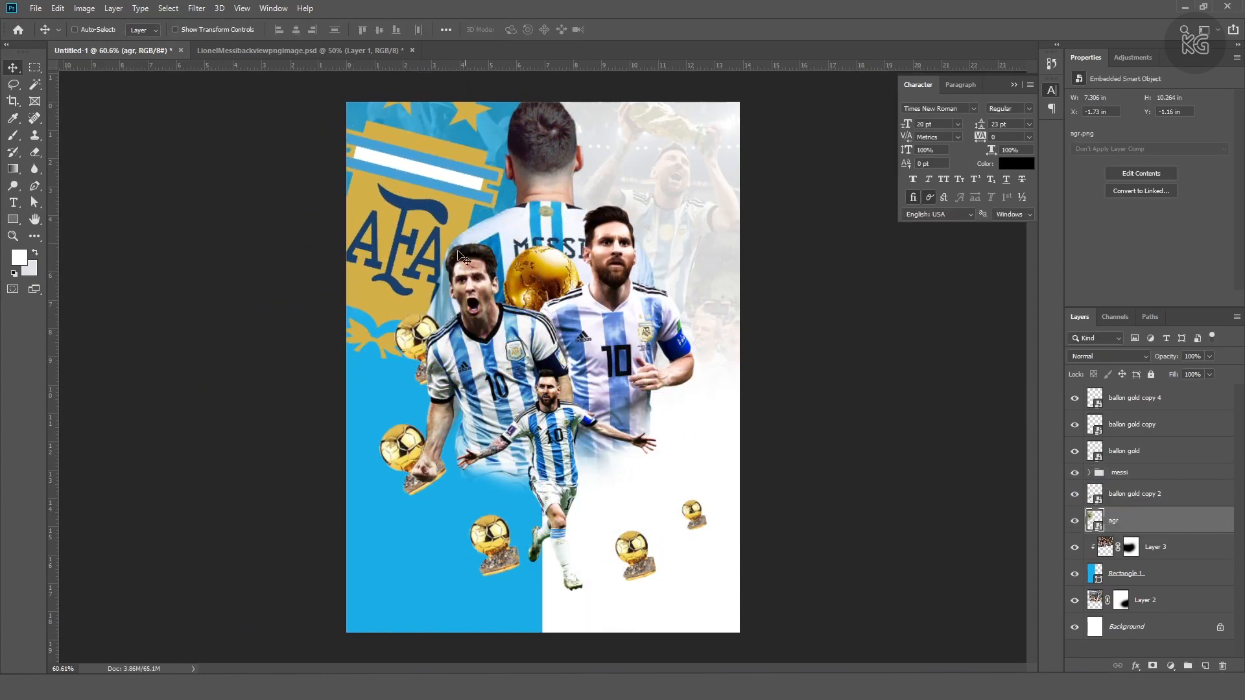
{"action": "left_click_drag", "start_coordinate": [436, 232], "coordinate": [443, 223]}
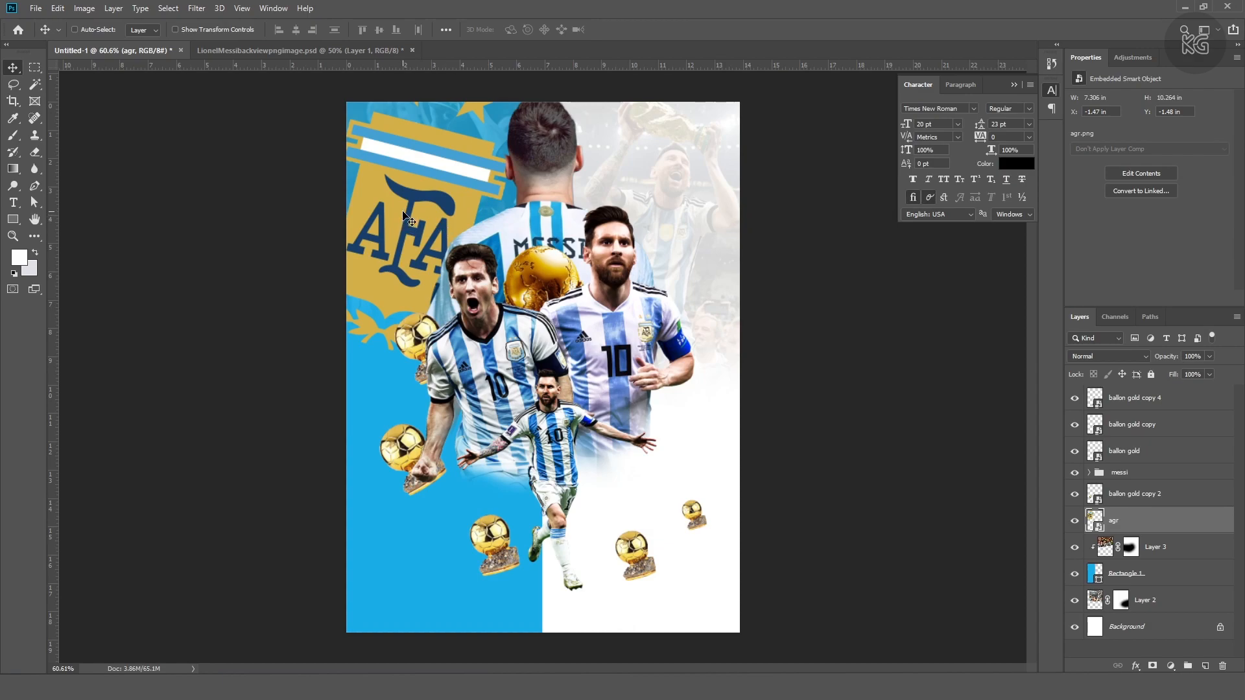
Apply a Motion Blur with a 9° angle and 25-pixel distance to the crest
{"action": "left_click", "coordinate": [196, 8]}
{"action": "mouse_move", "coordinate": [214, 153]}
{"action": "left_click", "coordinate": [389, 278]}
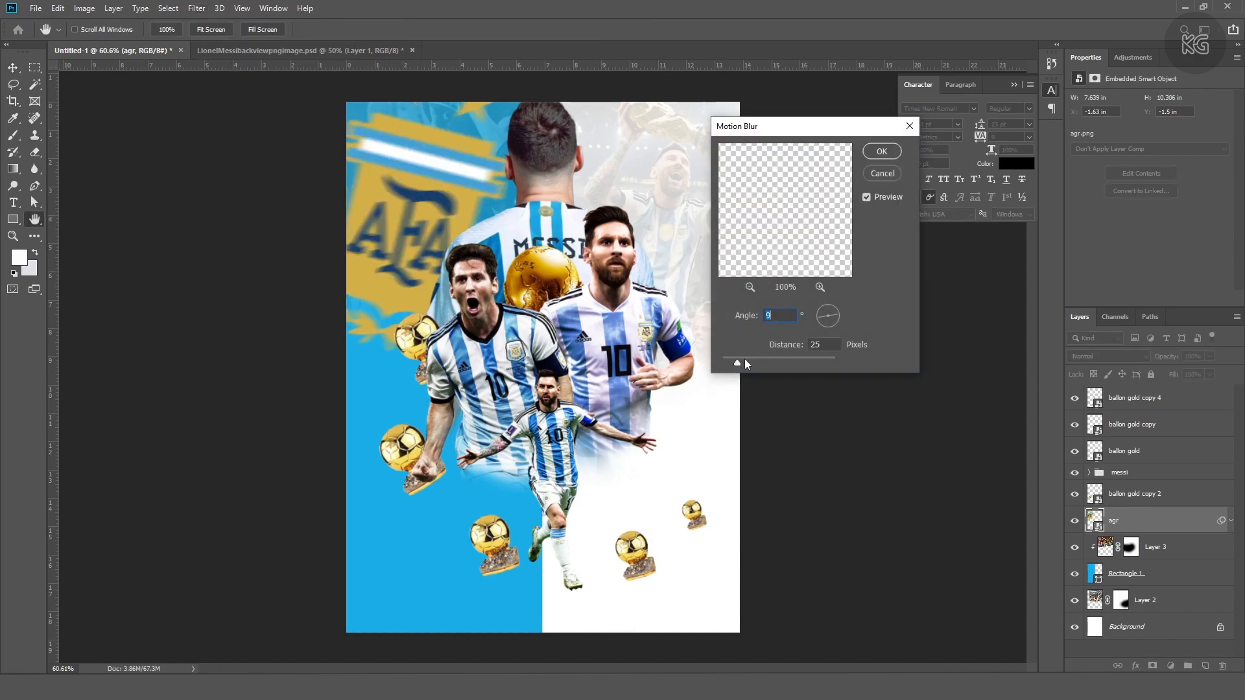
{"action": "key", "text": "Return"}
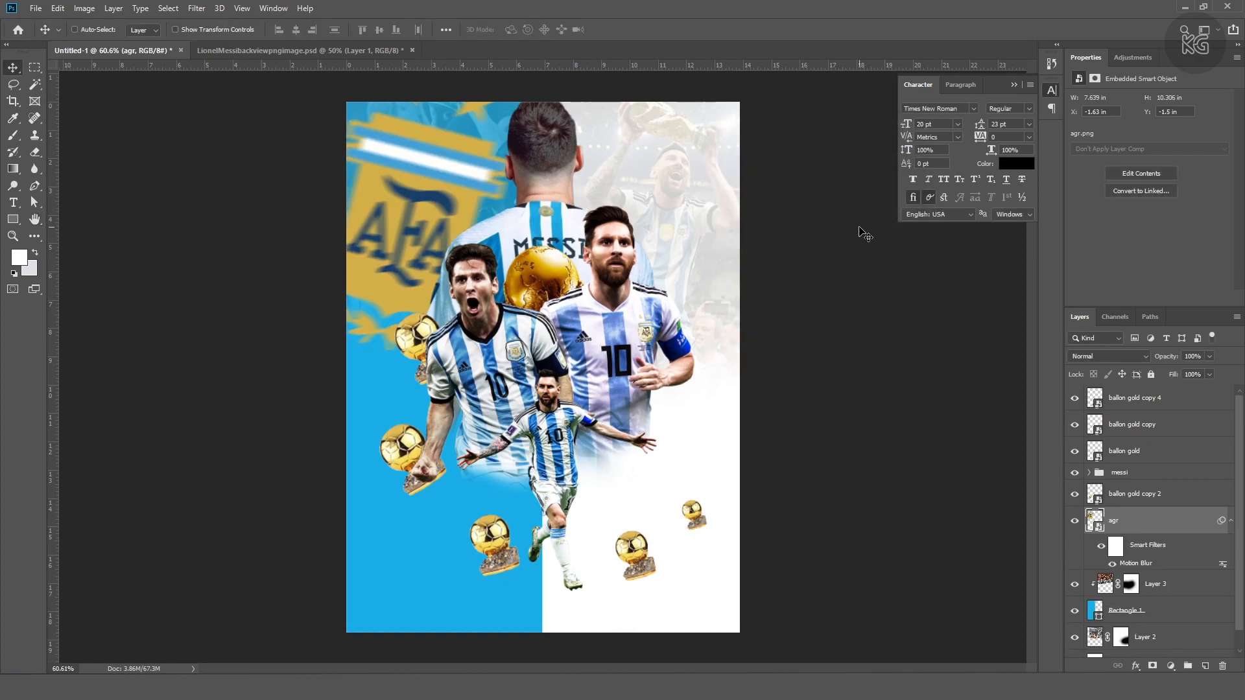
Set the crest to 50% opacity and duplicate it onto the upper white half, scaled to 9.24% and rotated -24.19°
{"action": "key", "text": "ctrl+z"}
{"action": "key", "text": "ctrl+t"}
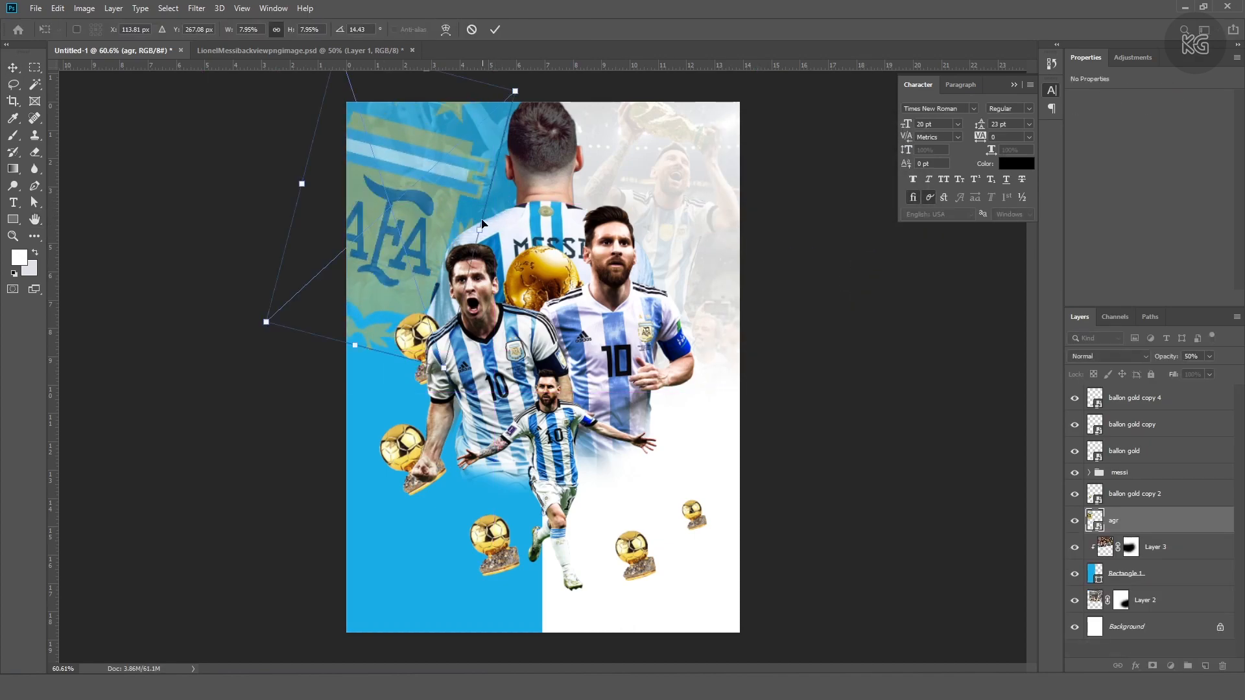
{"action": "left_click_drag", "start_coordinate": [429, 196], "coordinate": [667, 209]}
{"action": "left_click_drag", "start_coordinate": [753, 98], "coordinate": [745, 139]}
{"action": "key", "text": "Return"}
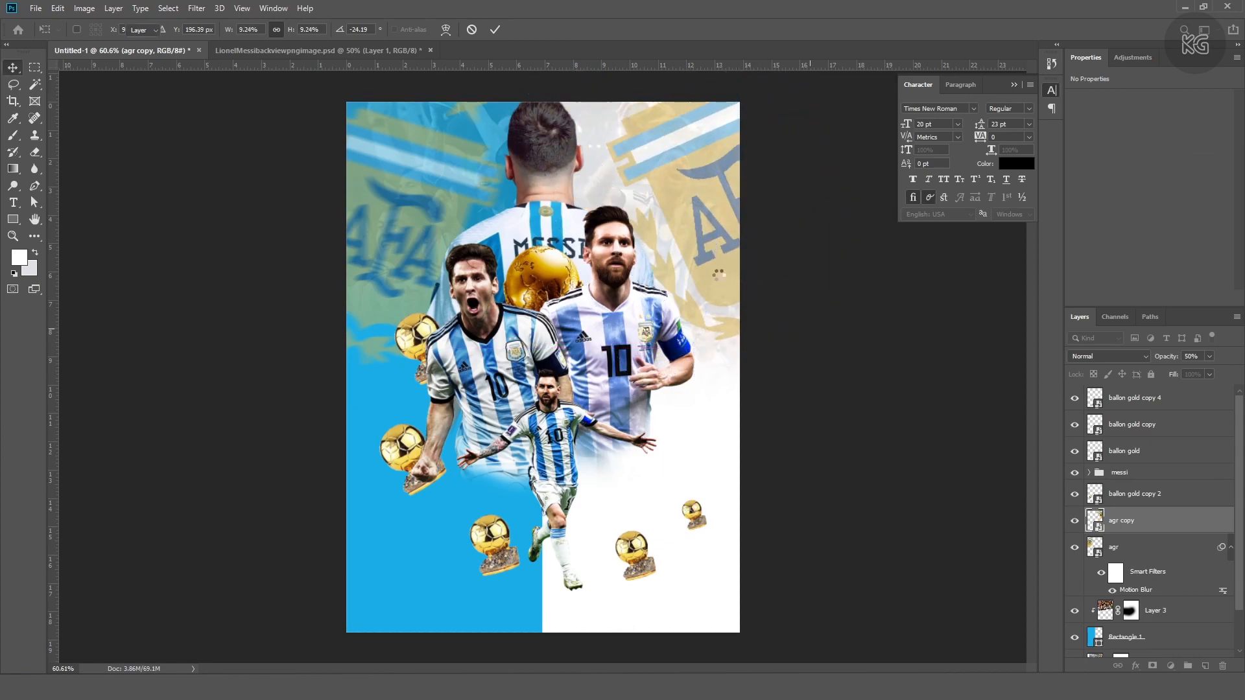
Keep the Motion Blur on the duplicated crest (agr copy) and set its opacity to 30%
{"action": "key", "text": "ctrl+f"}
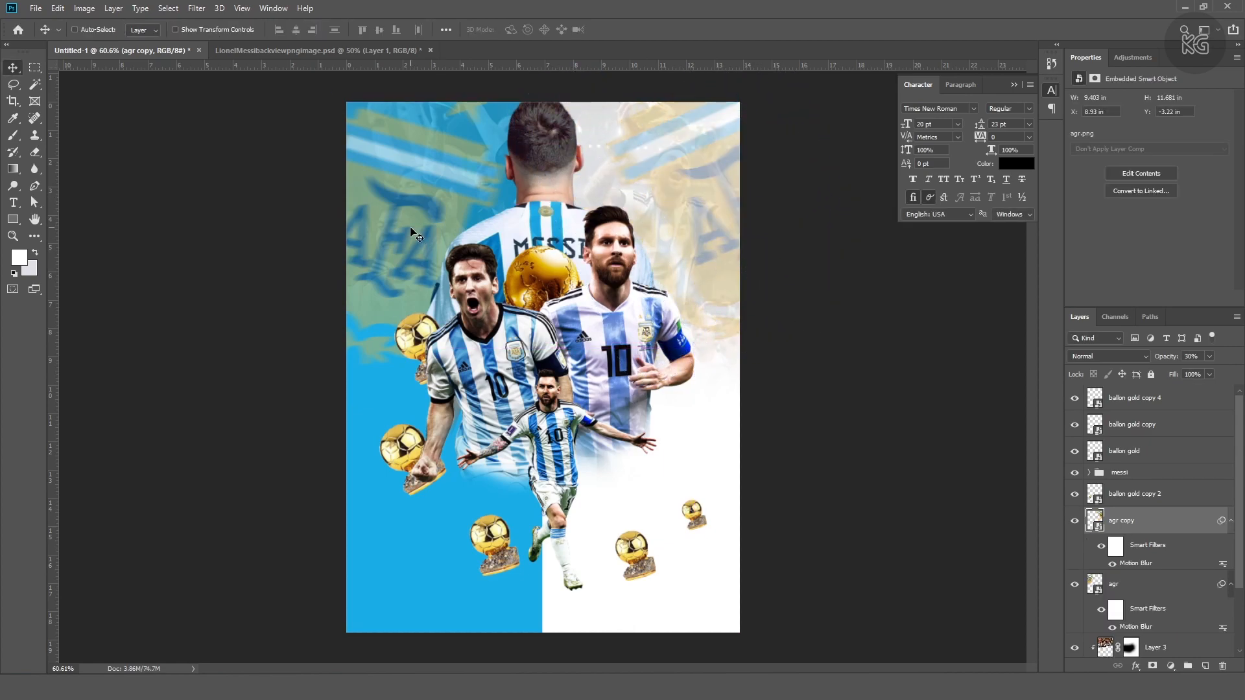
{"action": "scroll", "coordinate": [720, 269], "scroll_direction": "down", "scroll_amount": 2}
{"action": "scroll", "coordinate": [687, 260], "scroll_direction": "up", "scroll_amount": 1}
{"action": "key", "text": "3"}
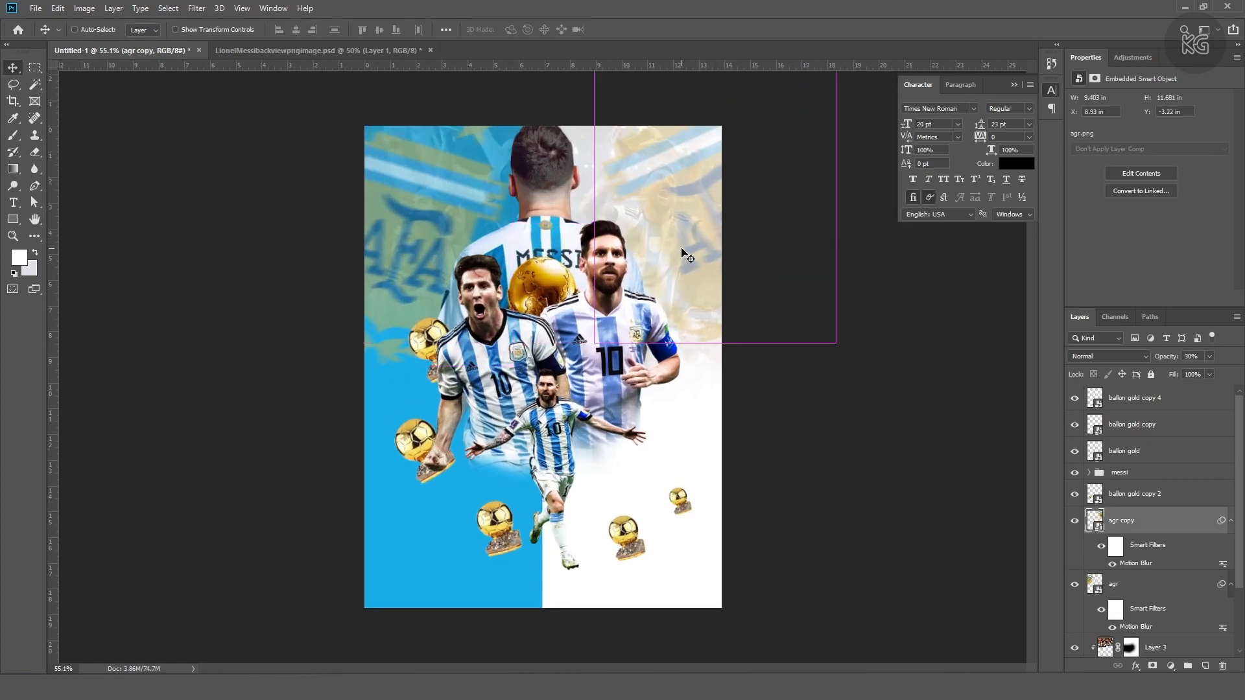
Place the Untitled-2 stadium photo from the desktop above Layer 3, scaled to about 99% across the poster's lower part
{"action": "left_click", "coordinate": [569, 582], "text": "ctrl"}
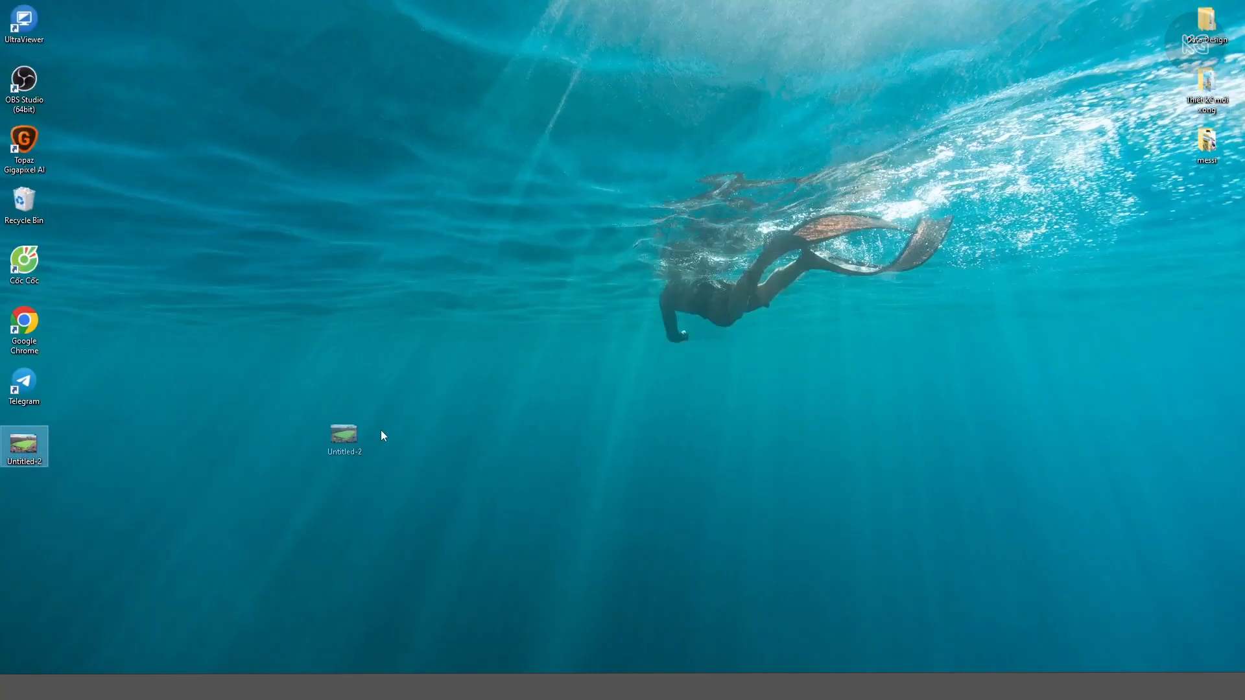
{"action": "left_click_drag", "start_coordinate": [382, 436], "coordinate": [603, 446]}
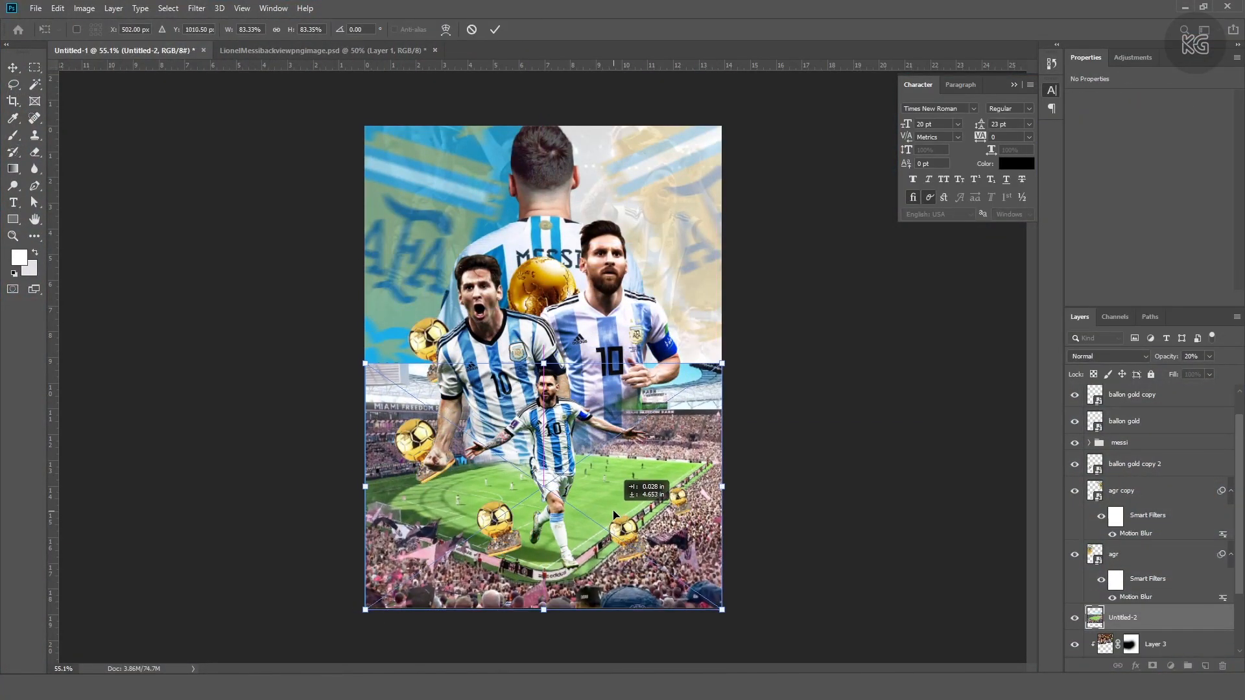
{"action": "left_click_drag", "start_coordinate": [544, 382], "coordinate": [543, 317]}
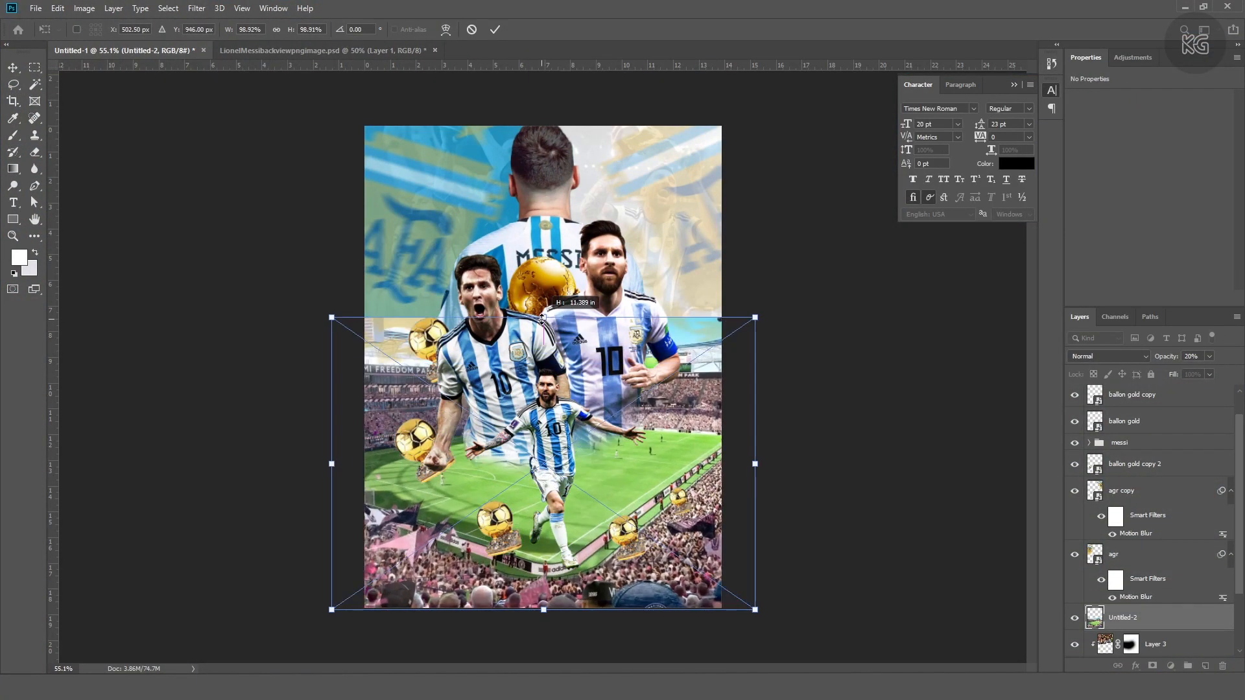
{"action": "key", "text": "Return"}
Add a layer mask to the stadium photo and fade its upper edge with a soft black brush
{"action": "left_click", "coordinate": [1154, 666]}
{"action": "key", "text": "b"}
{"action": "mouse_move", "coordinate": [704, 334]}
{"action": "left_mouse_down"}
{"action": "mouse_move", "coordinate": [600, 313]}
{"action": "mouse_move", "coordinate": [418, 376]}
{"action": "mouse_move", "coordinate": [732, 384]}
{"action": "left_mouse_up"}
{"action": "key", "text": "v"}
{"action": "key", "text": "ctrl+t"}
{"action": "key", "text": "Escape"}
{"action": "left_click", "coordinate": [1100, 622]}
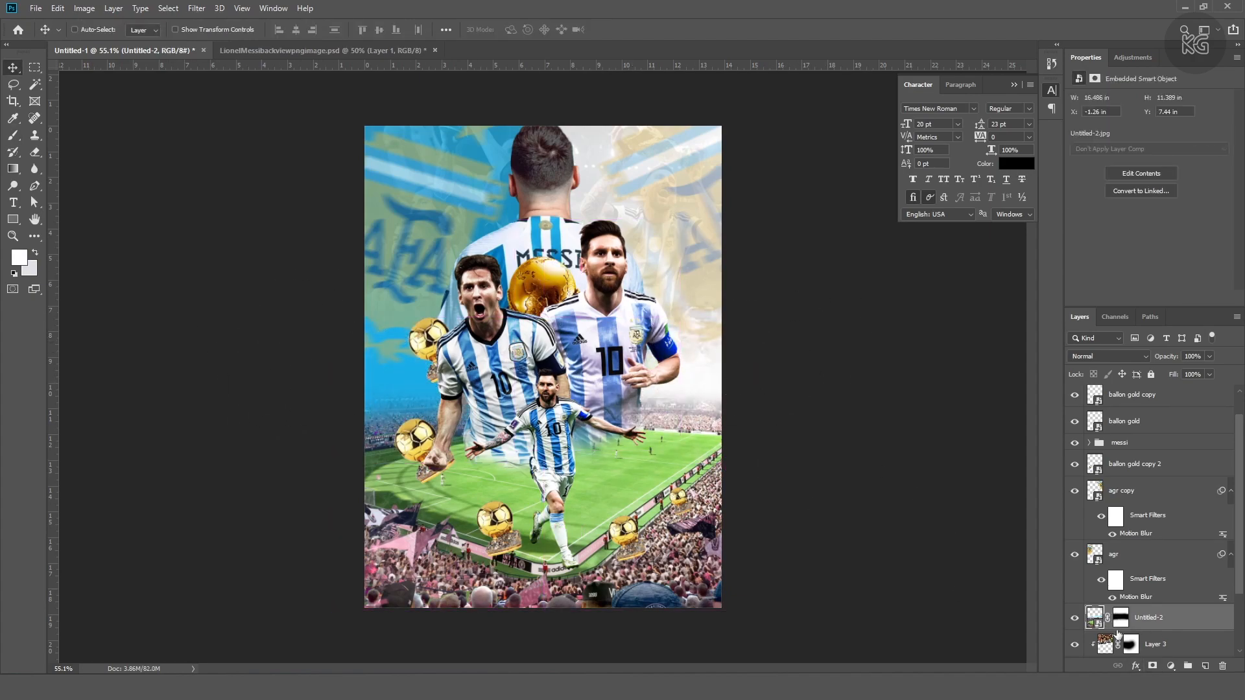
Clip a Black & White adjustment to the stadium photo and enlarge the photo to about 20.1 × 13.9 in
{"action": "left_click", "coordinate": [1171, 666]}
{"action": "left_click", "coordinate": [1163, 569]}
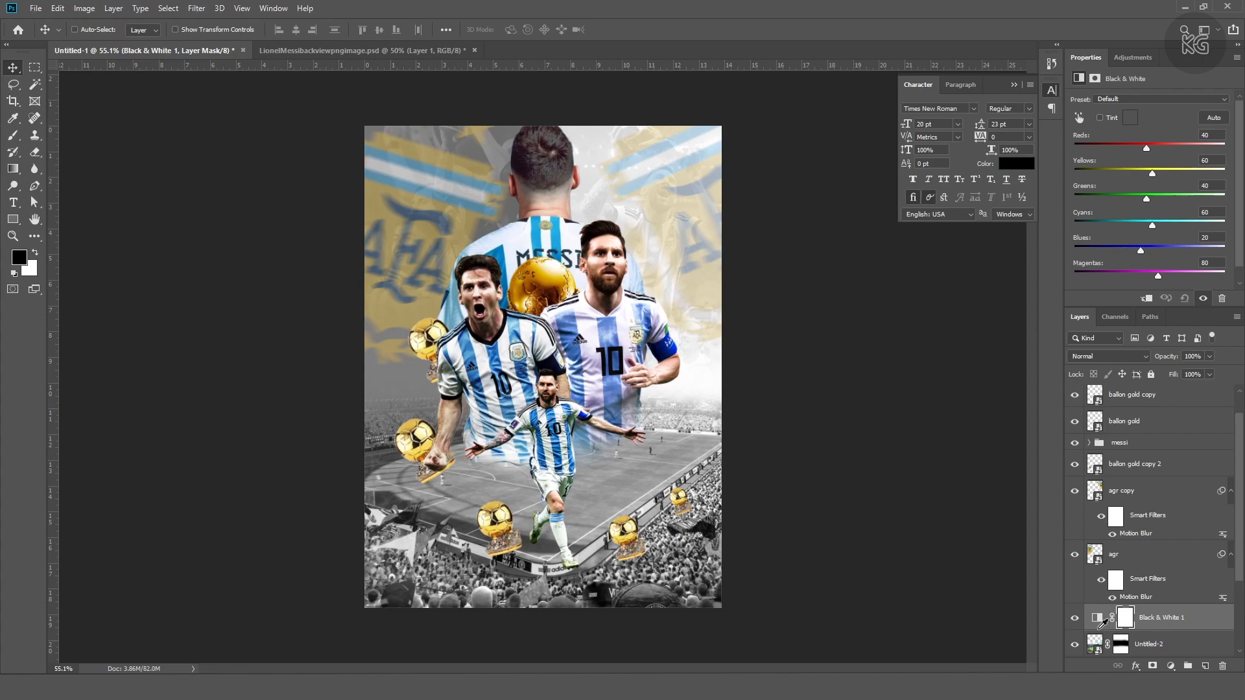
{"action": "left_click", "coordinate": [1097, 627], "text": "alt"}
{"action": "left_click", "coordinate": [1161, 644]}
{"action": "left_click_drag", "start_coordinate": [574, 308], "coordinate": [545, 256]}
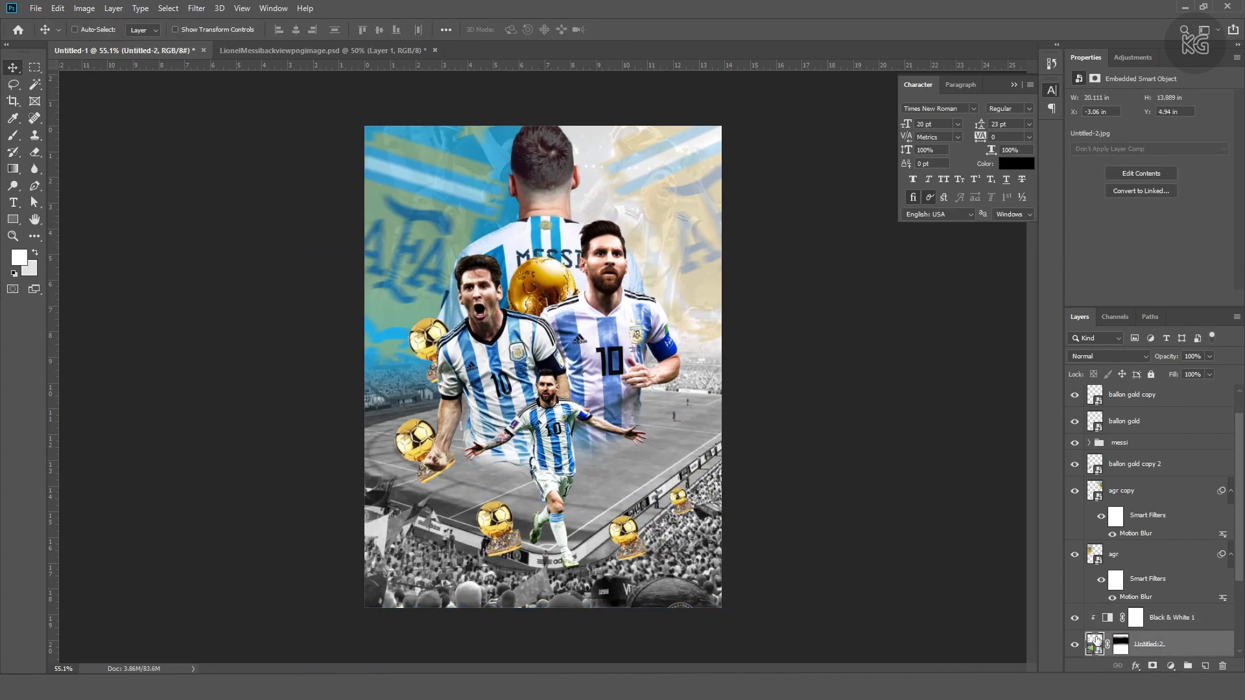
Add a clipped solid color fill in the poster's sampled blue above the Black & White adjustment, at 55% opacity
{"action": "left_click", "coordinate": [1170, 666]}
{"action": "left_click", "coordinate": [1161, 436]}
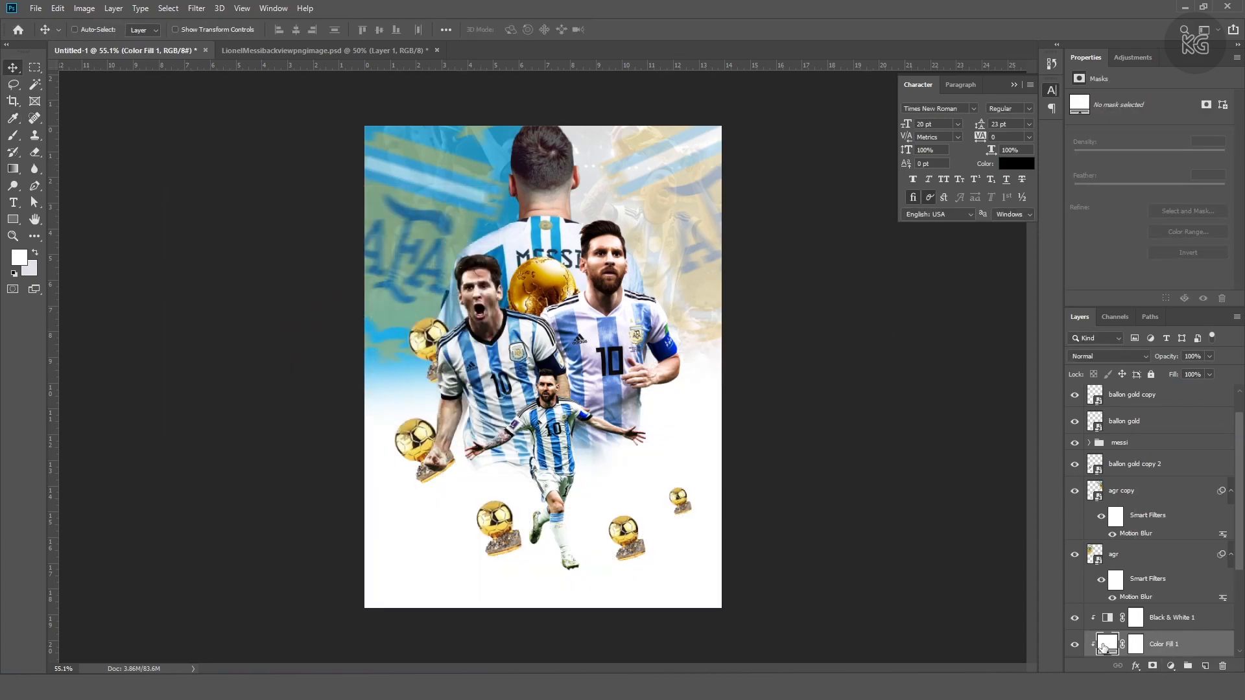
{"action": "left_click", "coordinate": [483, 175]}
{"action": "key", "text": "Return"}
{"action": "left_click_drag", "start_coordinate": [1161, 644], "coordinate": [1141, 613]}
{"action": "left_click_drag", "start_coordinate": [1211, 373], "coordinate": [1184, 375]}
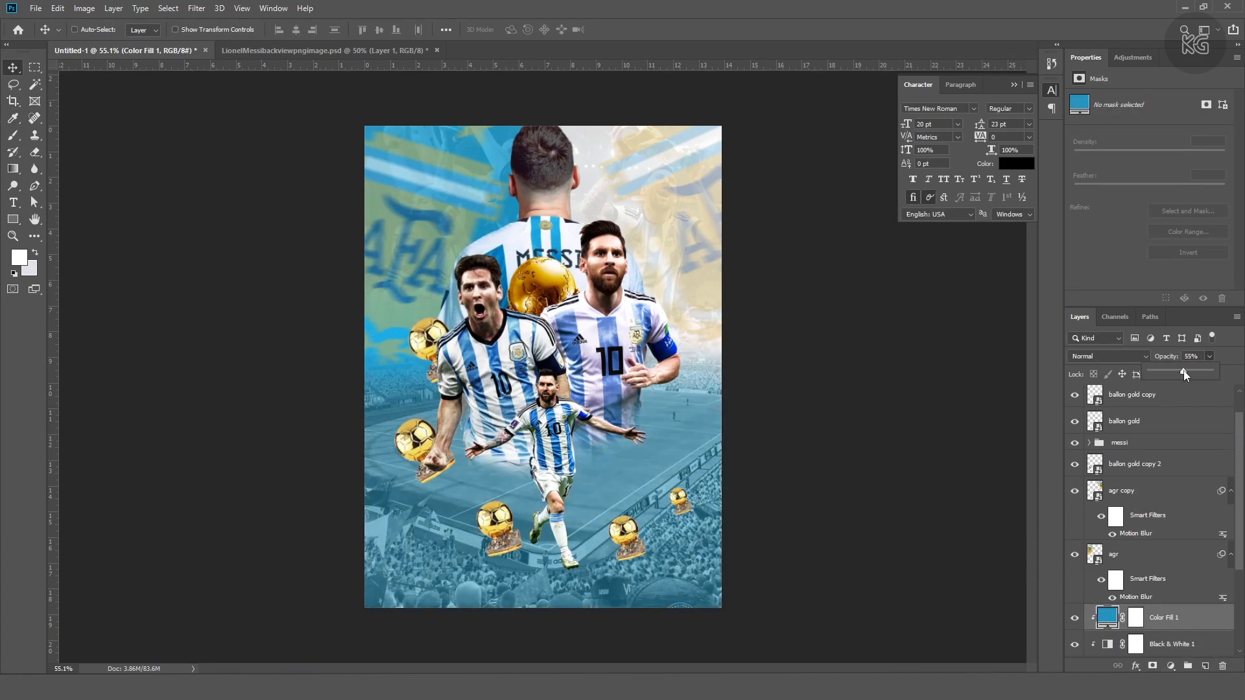
Enlarge the Untitled-2 stadium photo to about 23.9 × 16.5 in so it extends past the poster's edges
{"action": "scroll", "coordinate": [1177, 493], "scroll_direction": "down", "scroll_amount": 3}
{"action": "left_click", "coordinate": [1165, 539]}
{"action": "scroll", "coordinate": [622, 540], "scroll_direction": "down", "scroll_amount": 4}
{"action": "key", "text": "ctrl+t"}
{"action": "left_click_drag", "start_coordinate": [544, 533], "coordinate": [544, 560]}
{"action": "left_click_drag", "start_coordinate": [543, 289], "coordinate": [548, 271]}
{"action": "key", "text": "Return"}
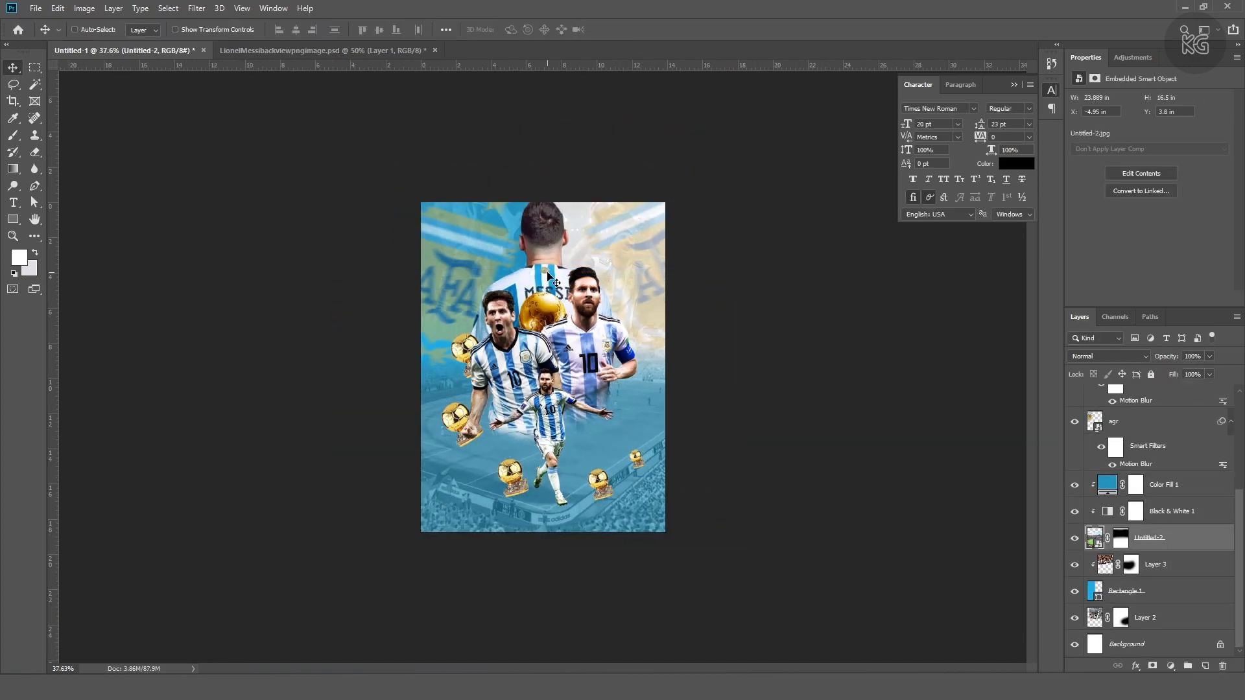
Change the stadium photo's clipped solid color fill to the blue #0097da
{"action": "scroll", "coordinate": [564, 399], "scroll_direction": "up", "scroll_amount": 2}
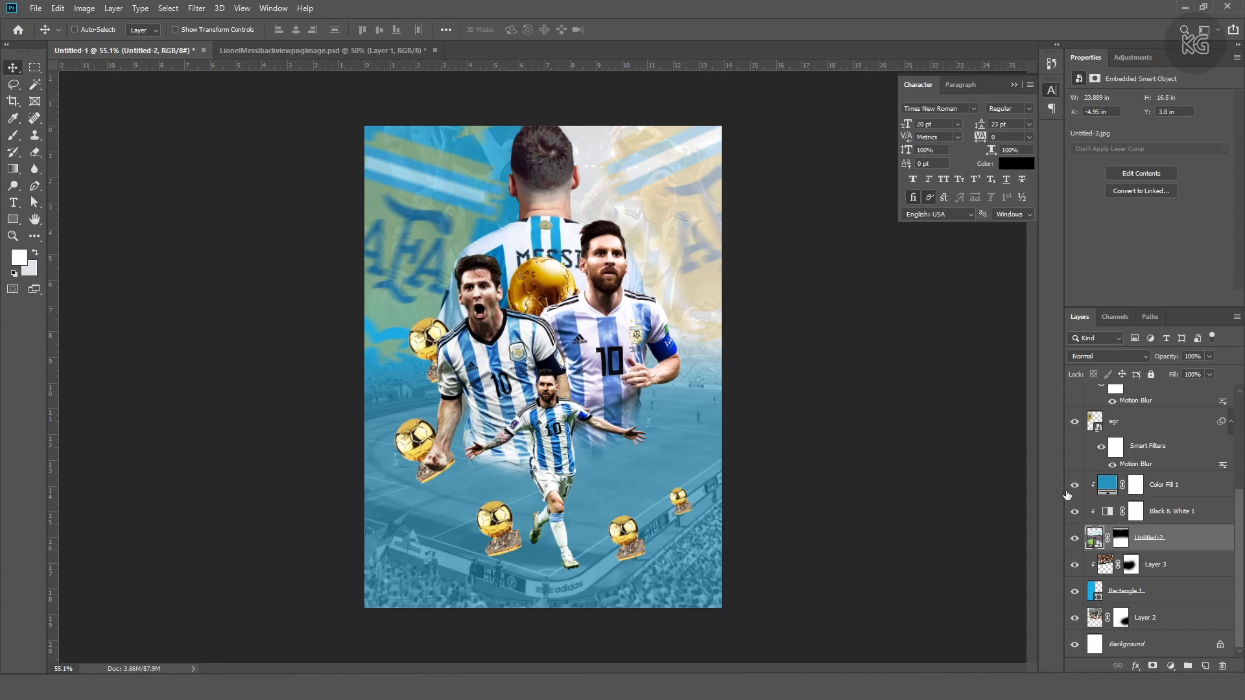
{"action": "left_click", "coordinate": [1104, 512]}
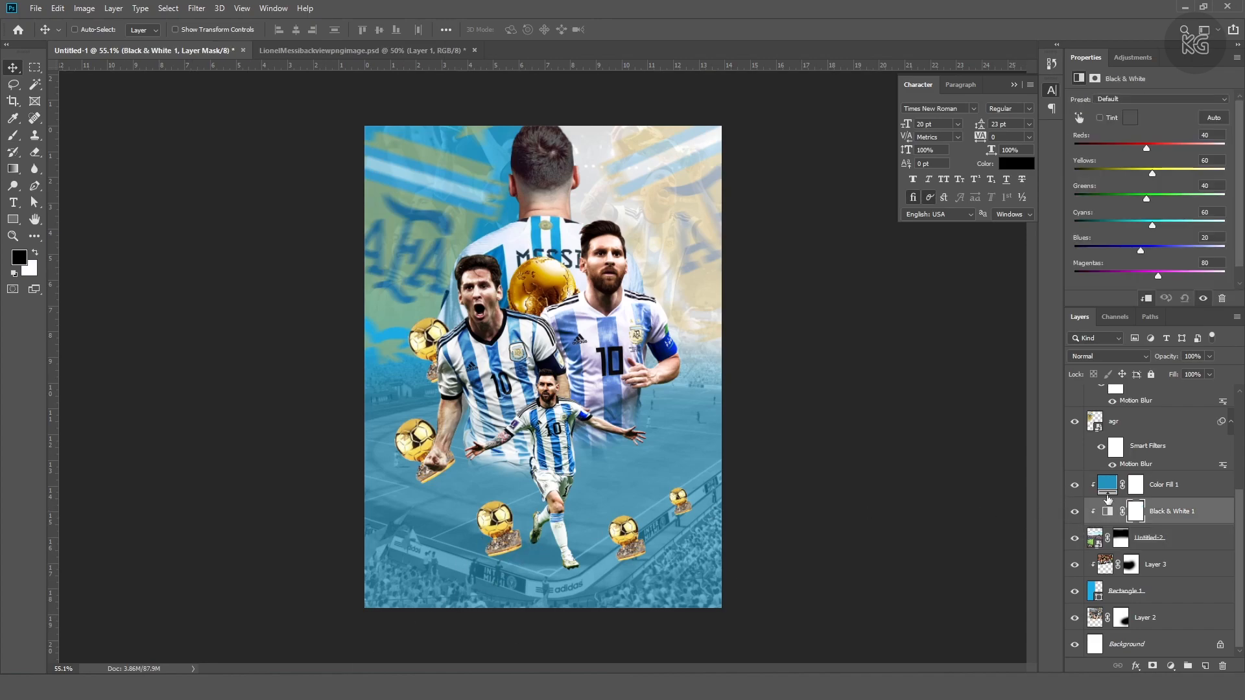
{"action": "left_click", "coordinate": [1107, 484]}
{"action": "double_click", "coordinate": [1107, 484]}
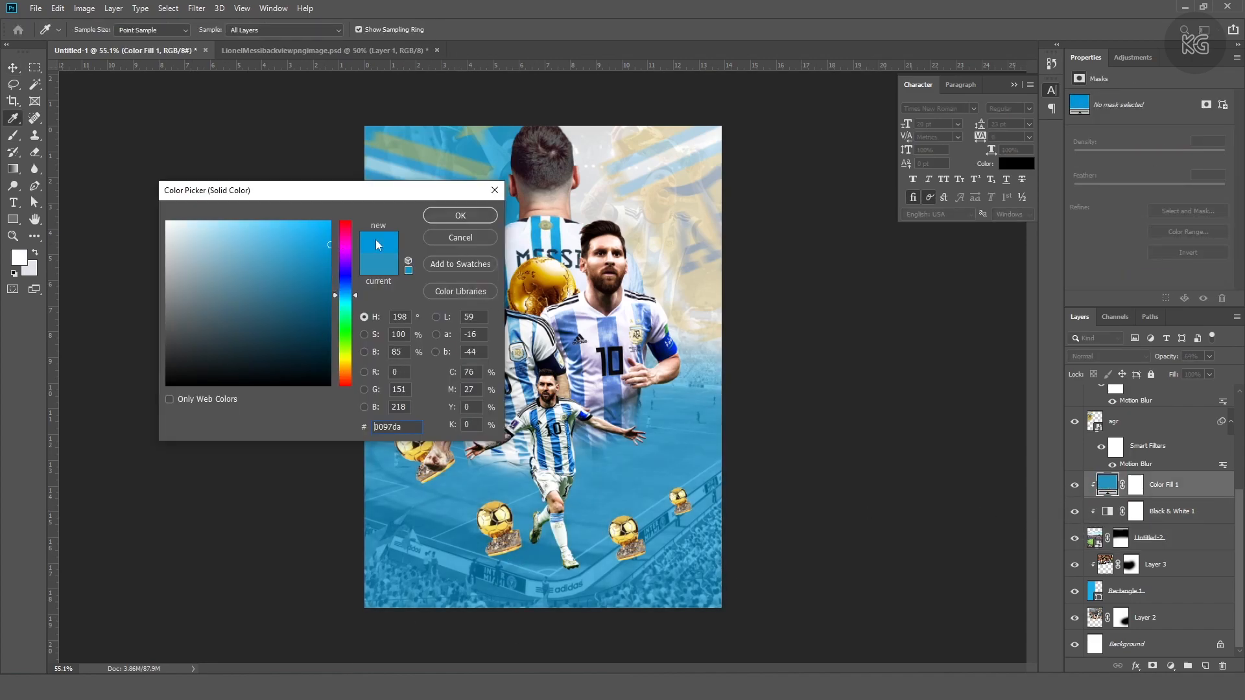
{"action": "key", "text": "Return"}
{"action": "left_click", "coordinate": [1170, 666]}
{"action": "left_click", "coordinate": [1181, 438]}
{"action": "left_click", "coordinate": [473, 241]}
Add a gradient fill above the color fill, fading from dark blue #004974 at the poster's lower edge to transparent
{"action": "left_click", "coordinate": [1171, 666]}
{"action": "left_click", "coordinate": [1181, 449]}
{"action": "left_click", "coordinate": [565, 183]}
{"action": "left_click", "coordinate": [485, 340]}
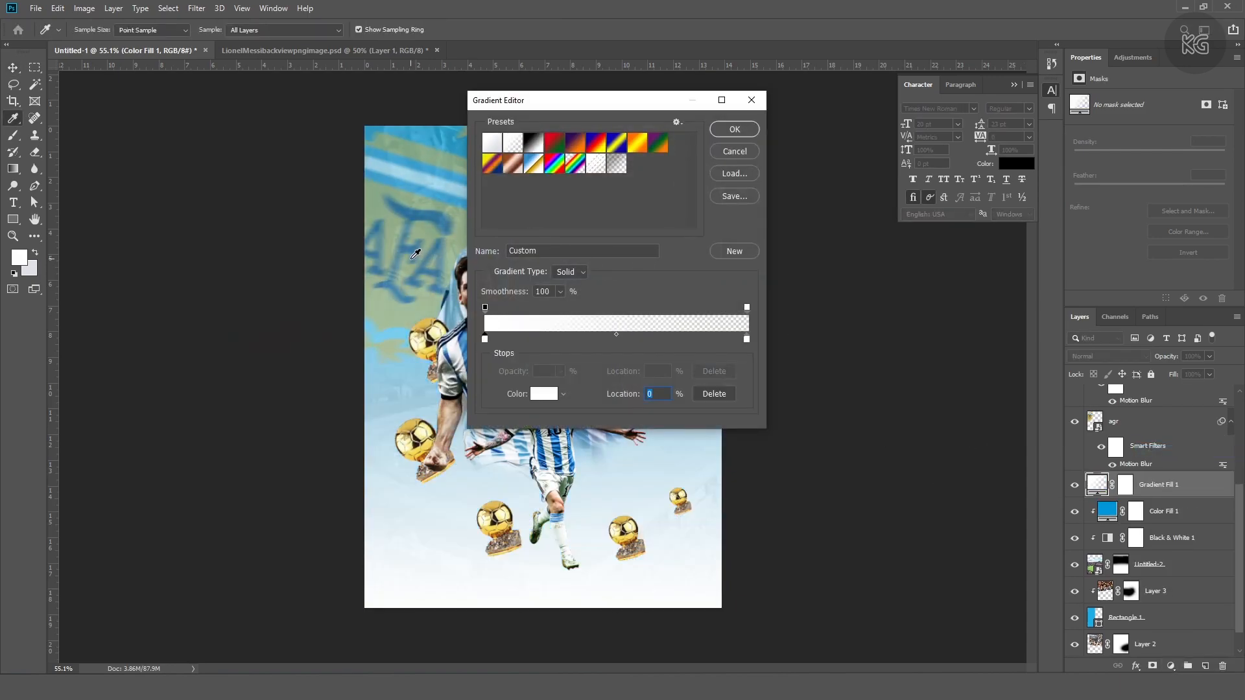
{"action": "left_click", "coordinate": [408, 215]}
{"action": "double_click", "coordinate": [485, 341]}
{"action": "left_click", "coordinate": [322, 309]}
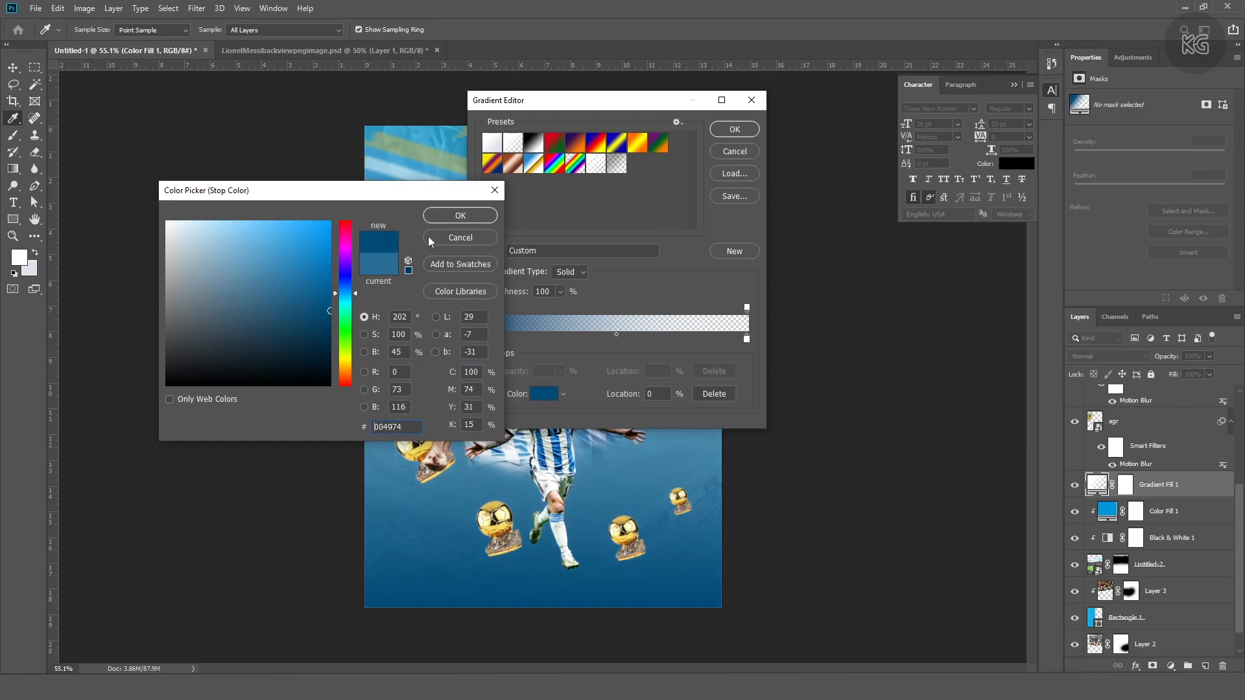
{"action": "left_click", "coordinate": [460, 216]}
{"action": "left_click", "coordinate": [735, 129]}
Darken the gradient fill's blue color stop and keep its scale at 100%
{"action": "left_click", "coordinate": [592, 248]}
{"action": "left_click_drag", "start_coordinate": [590, 262], "coordinate": [591, 261]}
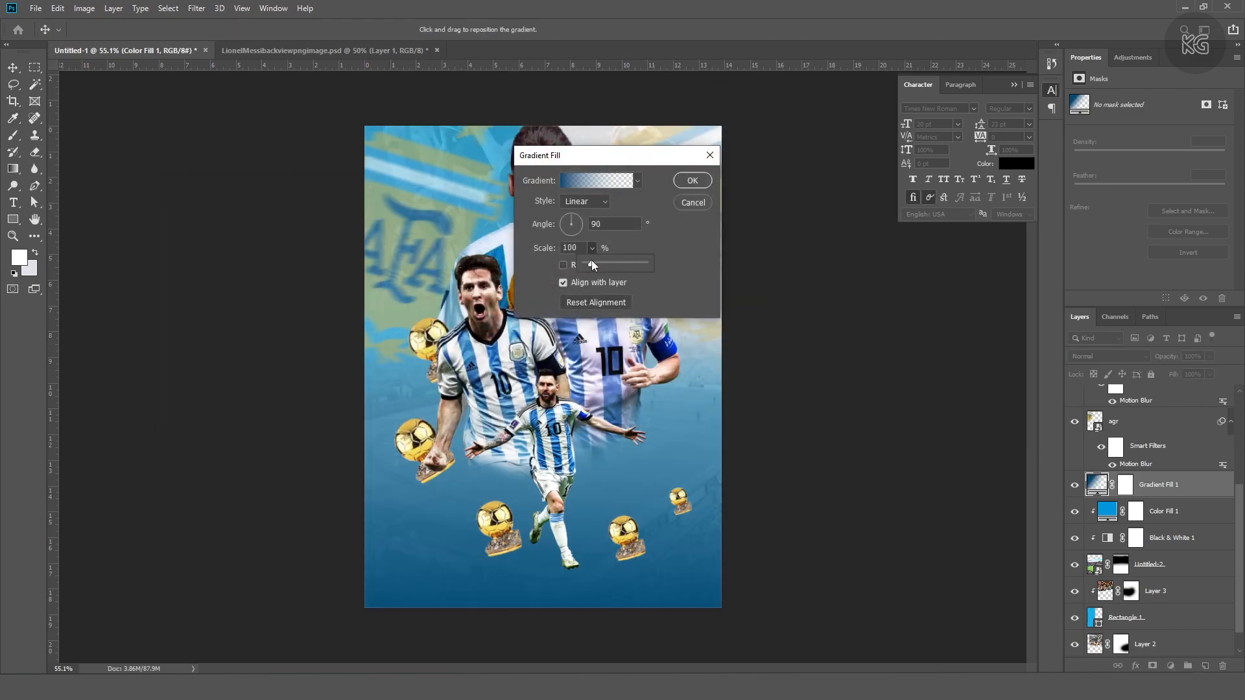
{"action": "left_click", "coordinate": [615, 180]}
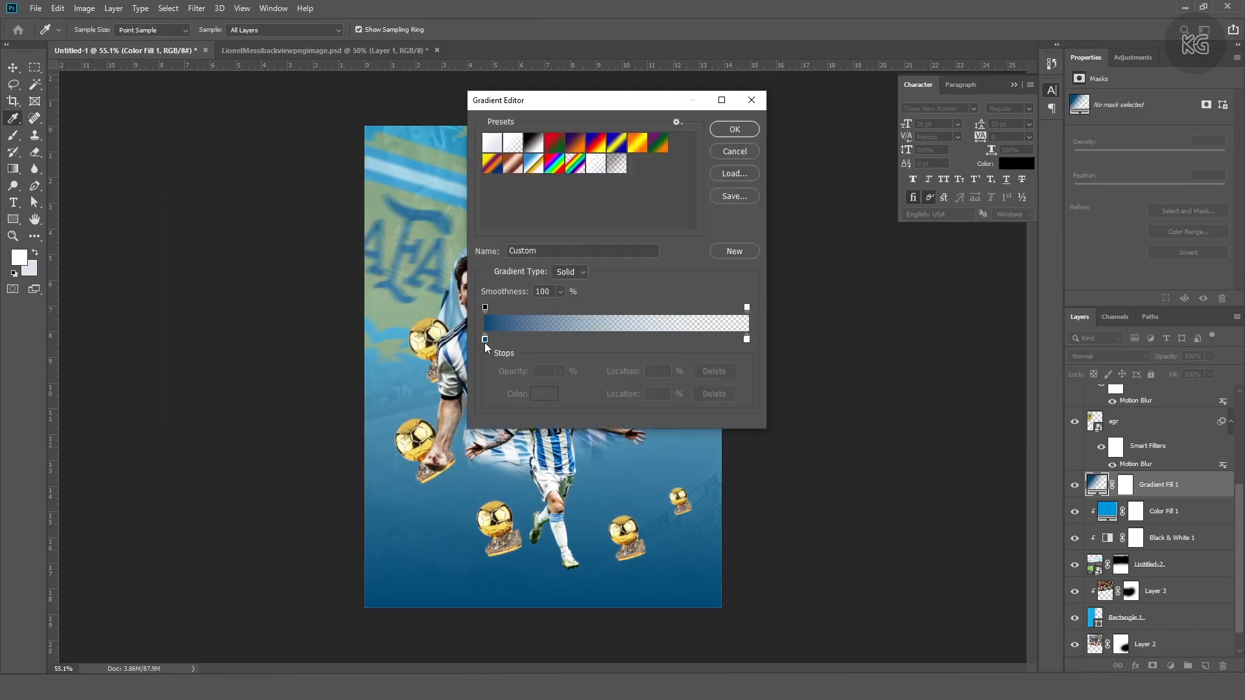
{"action": "double_click", "coordinate": [485, 339]}
{"action": "left_click", "coordinate": [461, 215]}
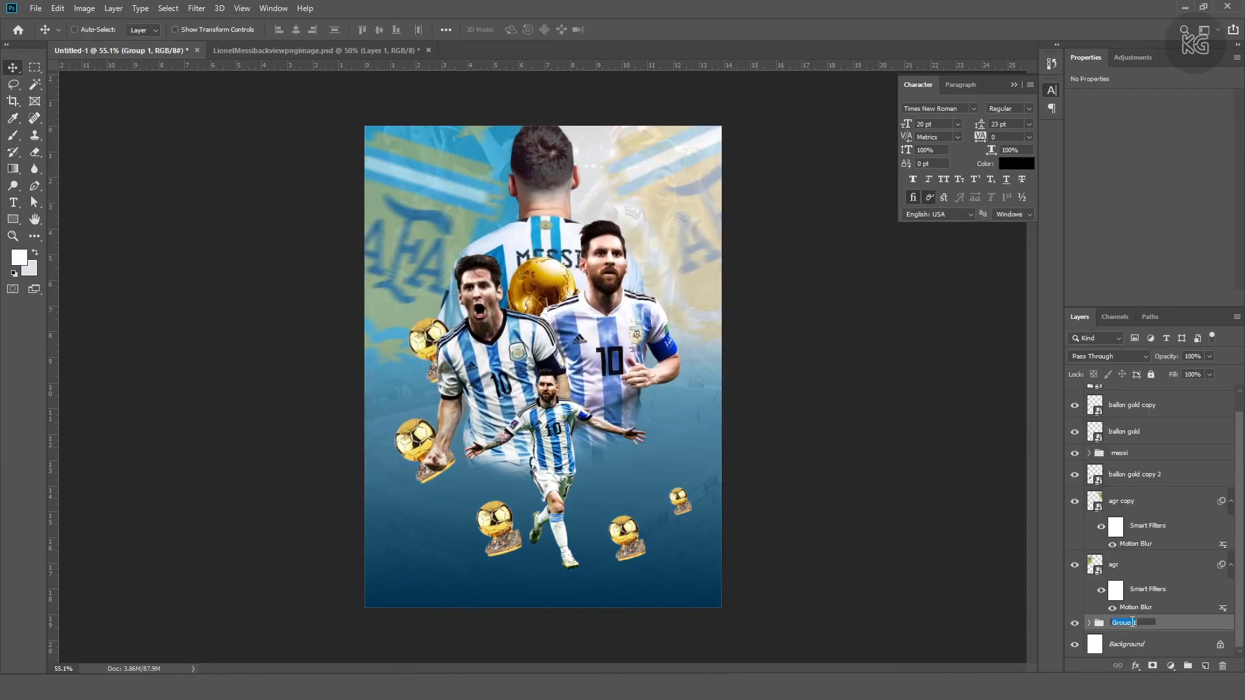
Rename the group holding the background layers BG
{"action": "type", "text": "bg"}
{"action": "key", "text": "Return"}
Place the film grain texture image from the desktop design folder and stretch it to about 14.6 × 19.4 in, covering the poster
{"action": "left_click", "coordinate": [1185, 7]}
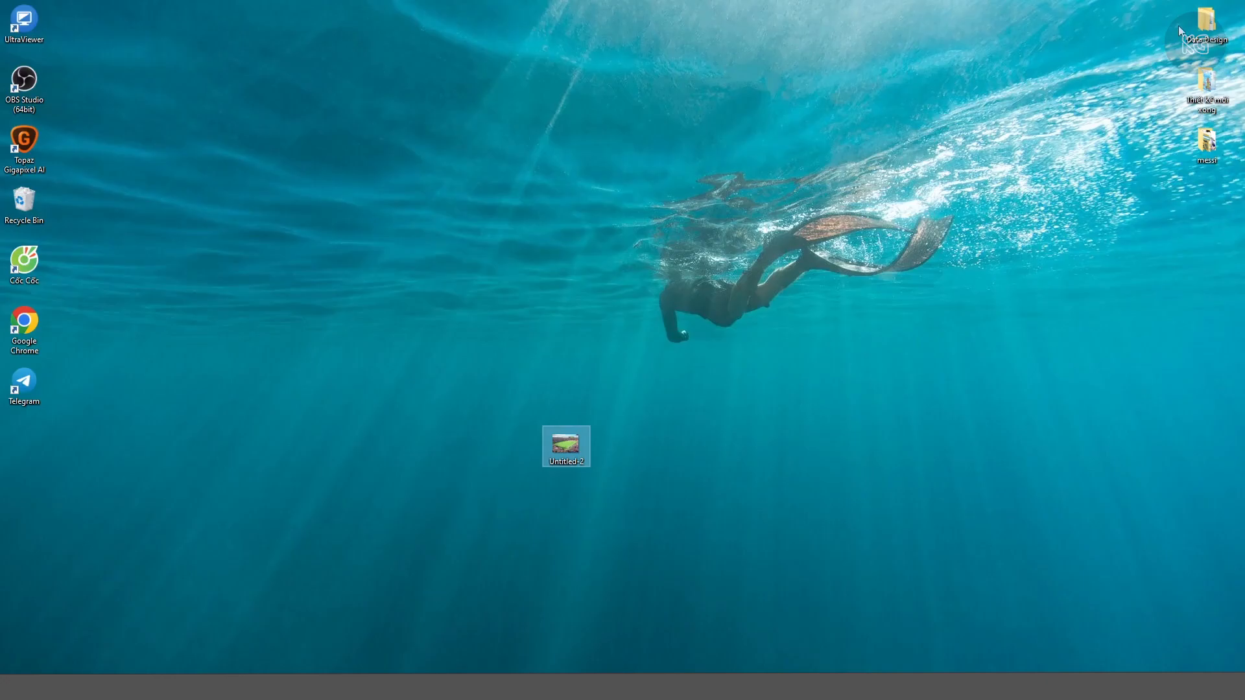
{"action": "double_click", "coordinate": [1207, 24]}
{"action": "double_click", "coordinate": [472, 153]}
{"action": "left_click_drag", "start_coordinate": [741, 253], "coordinate": [594, 302]}
{"action": "left_click_drag", "start_coordinate": [543, 188], "coordinate": [542, 126]}
{"action": "left_click_drag", "start_coordinate": [542, 545], "coordinate": [543, 625]}
{"action": "key", "text": "Return"}
Move the film grain texture above the blurred crests and set it to Screen blending at 20% opacity
{"action": "left_click_drag", "start_coordinate": [1101, 636], "coordinate": [1104, 488]}
{"action": "left_click", "coordinate": [1108, 356]}
{"action": "left_click", "coordinate": [1090, 447]}
{"action": "key", "text": "4"}
{"action": "key", "text": "2"}
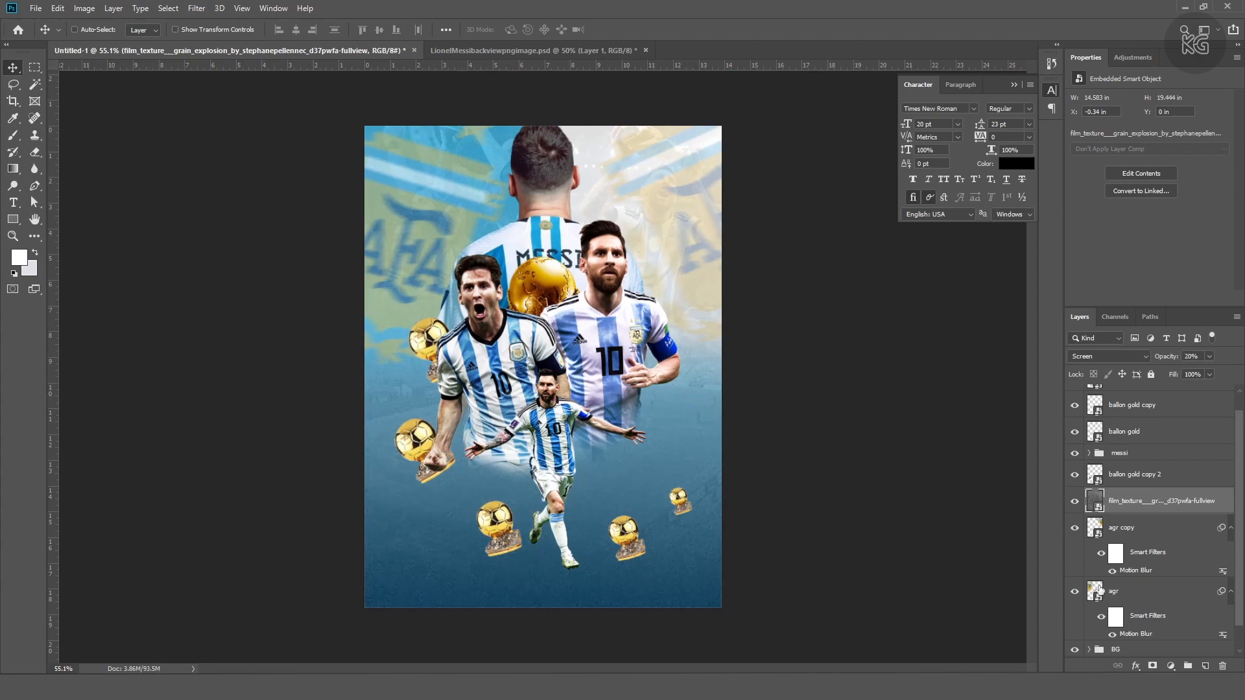
Paint soft dark navy at 16% flow across the poster's lower part on a new layer above BG, at 77% layer opacity
{"action": "scroll", "coordinate": [1095, 590], "scroll_direction": "down", "scroll_amount": 1}
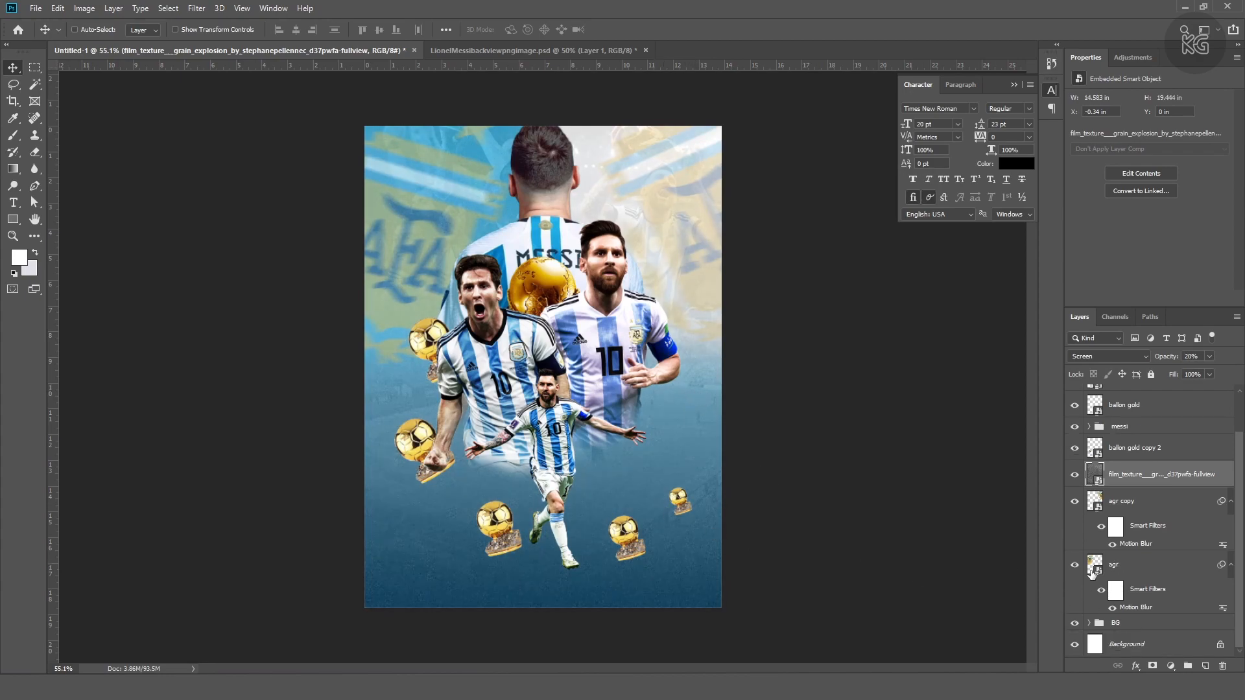
{"action": "left_click", "coordinate": [1124, 624]}
{"action": "left_click", "coordinate": [1204, 667]}
{"action": "key", "text": "b"}
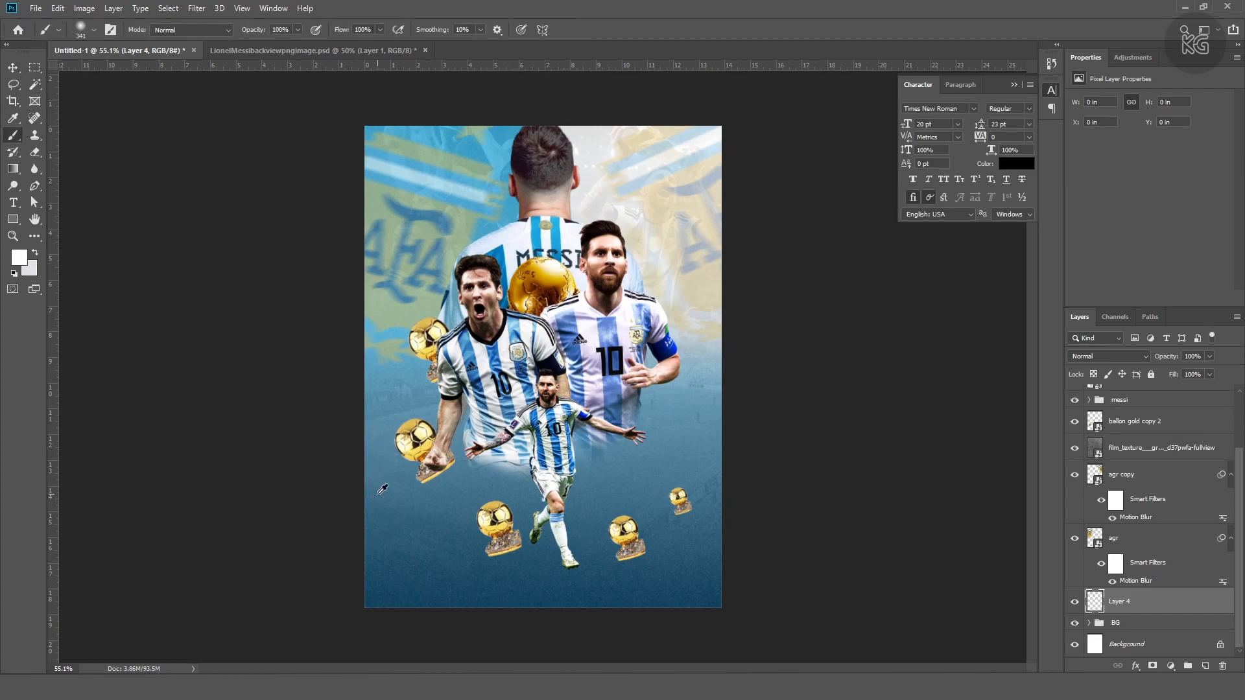
{"action": "left_click", "coordinate": [533, 371], "text": "alt"}
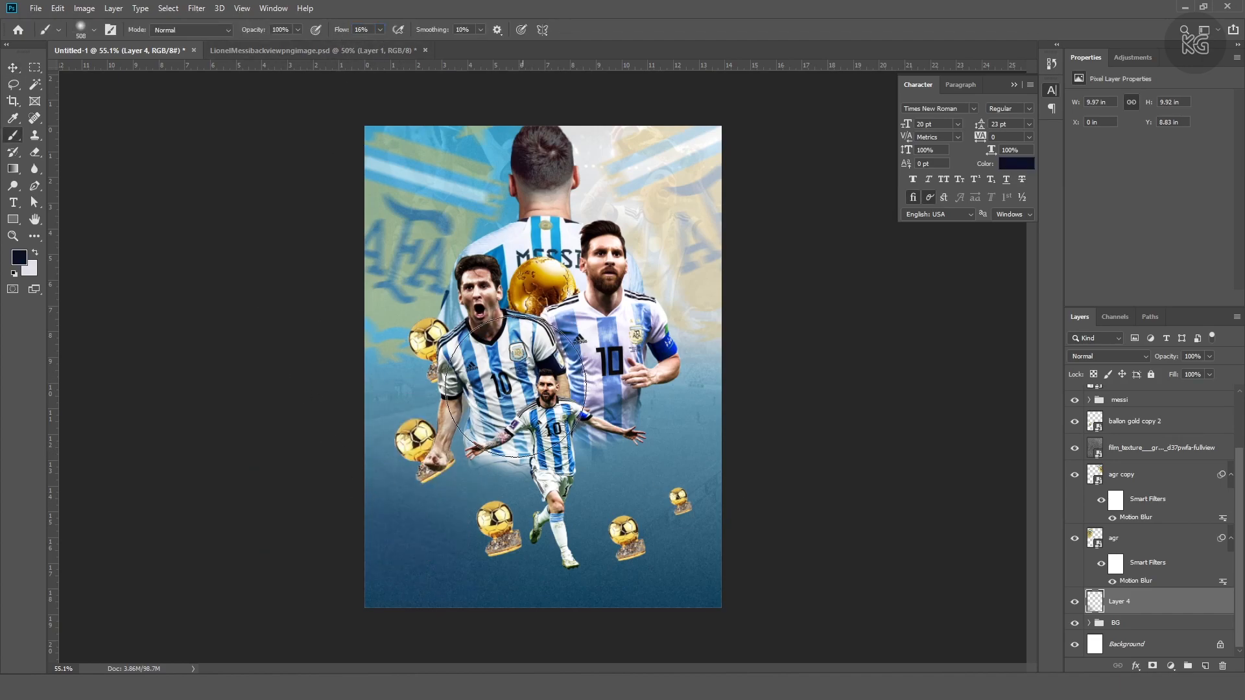
{"action": "mouse_move", "coordinate": [361, 541]}
{"action": "left_mouse_down"}
{"action": "mouse_move", "coordinate": [804, 613]}
{"action": "mouse_move", "coordinate": [406, 550]}
{"action": "mouse_move", "coordinate": [722, 556]}
{"action": "mouse_move", "coordinate": [792, 450]}
{"action": "mouse_move", "coordinate": [472, 520]}
{"action": "left_mouse_up"}
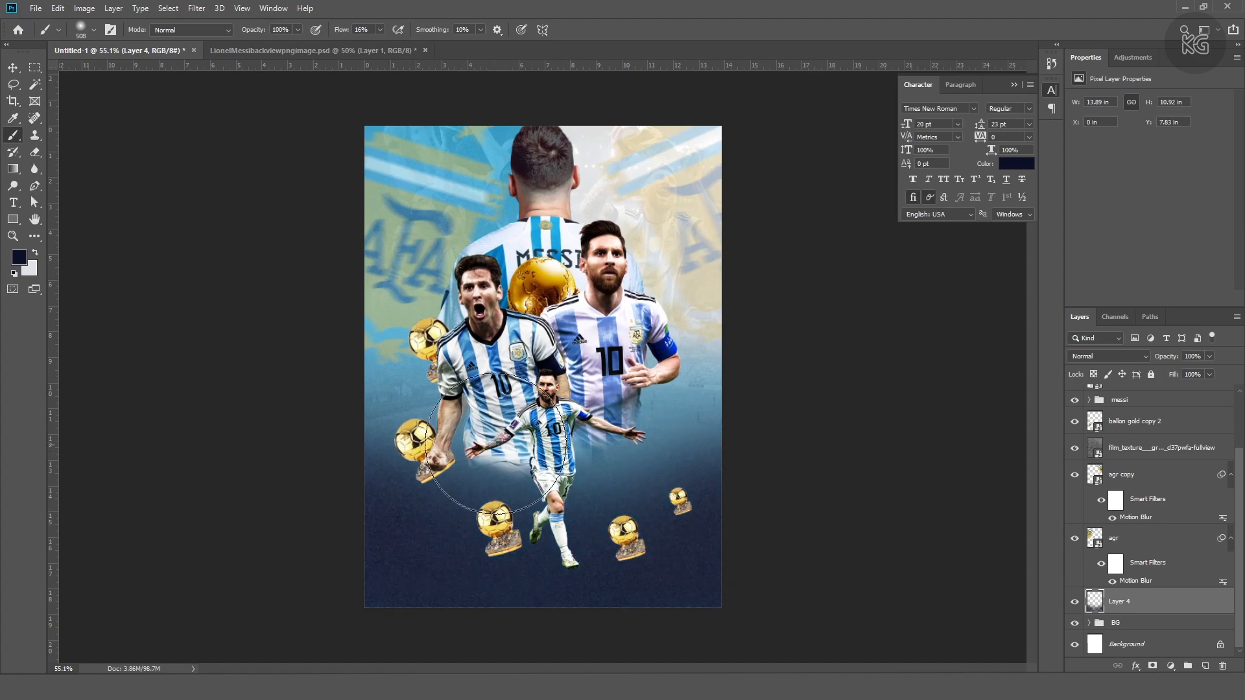
{"action": "key", "text": "v"}
{"action": "left_click_drag", "start_coordinate": [1197, 370], "coordinate": [1195, 371]}
Adjust the lower-left trophy's size and tilt and apply Motion Blur at 9° with a distance of about 31 pixels
{"action": "scroll", "coordinate": [513, 337], "scroll_direction": "up", "scroll_amount": 2}
{"action": "scroll", "coordinate": [513, 337], "scroll_direction": "down", "scroll_amount": 1}
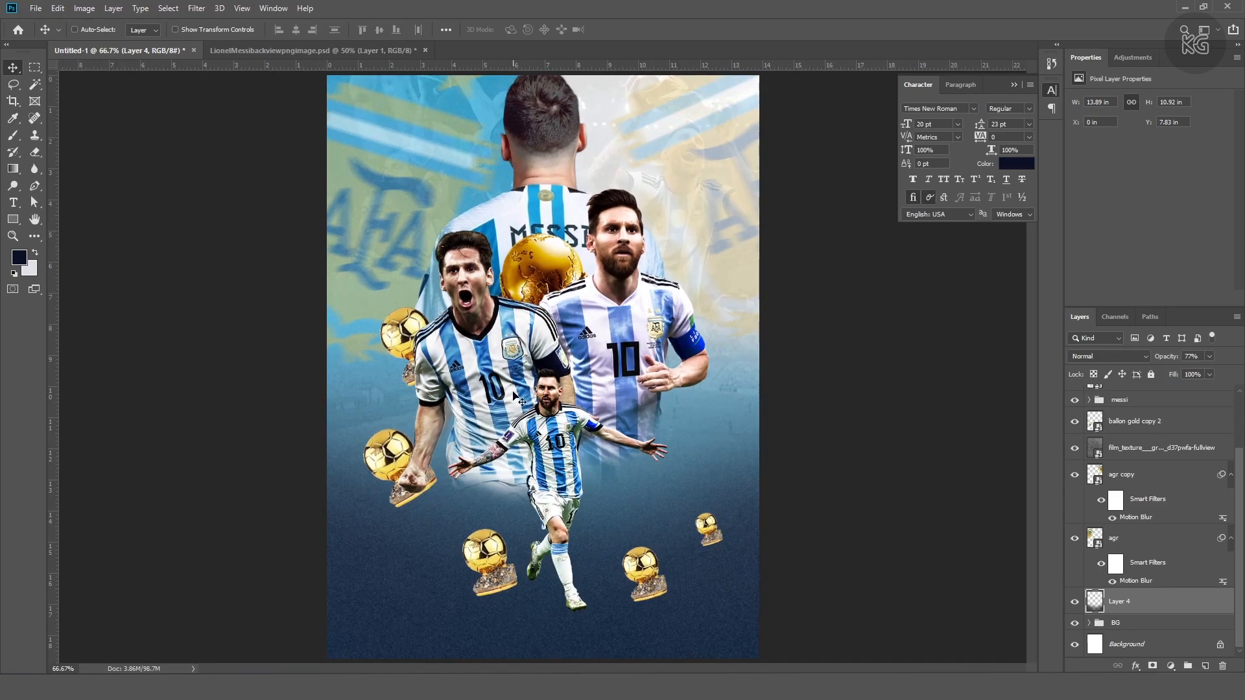
{"action": "left_click", "coordinate": [491, 559], "text": "ctrl"}
{"action": "key", "text": "ctrl+t"}
{"action": "left_click_drag", "start_coordinate": [507, 513], "coordinate": [498, 517]}
{"action": "key", "text": "Return"}
{"action": "left_click", "coordinate": [196, 8]}
{"action": "left_click", "coordinate": [395, 227]}
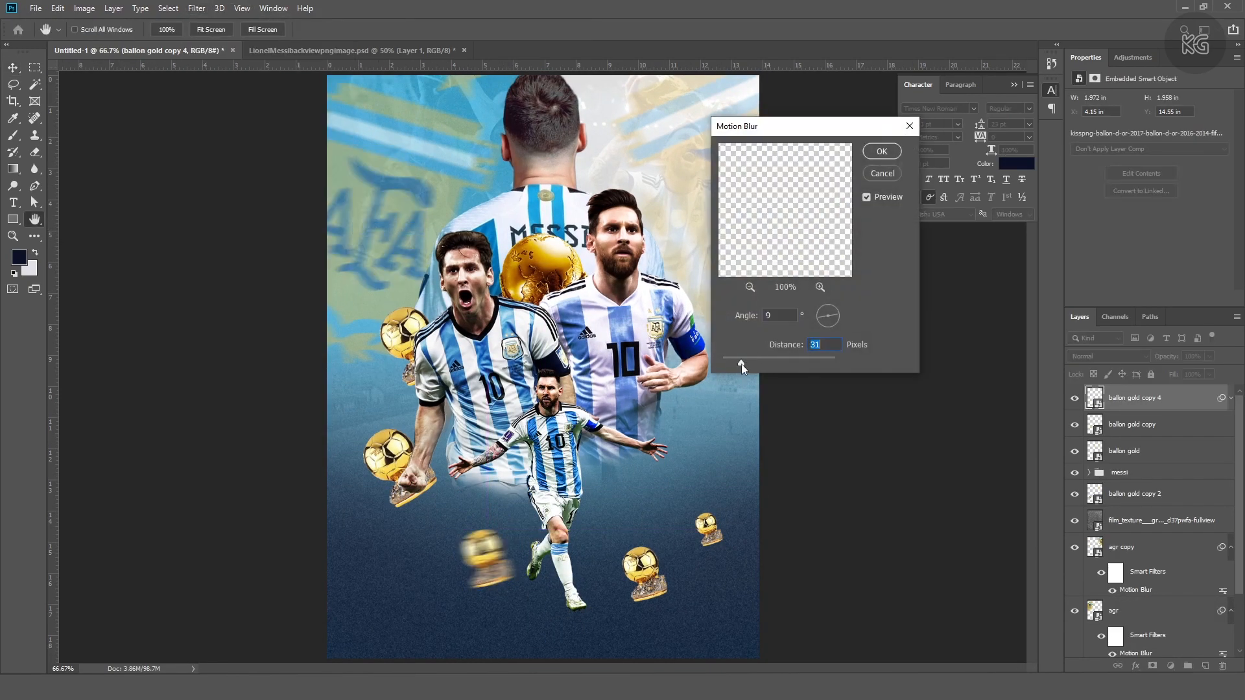
{"action": "left_click", "coordinate": [882, 151]}
Straighten and resize the lower-right trophy to about 1.2 × 1.6 in and apply the same Motion Blur
{"action": "left_click", "coordinate": [649, 573], "text": "ctrl"}
{"action": "key", "text": "ctrl+t"}
{"action": "left_click_drag", "start_coordinate": [677, 544], "coordinate": [644, 551]}
{"action": "key", "text": "Return"}
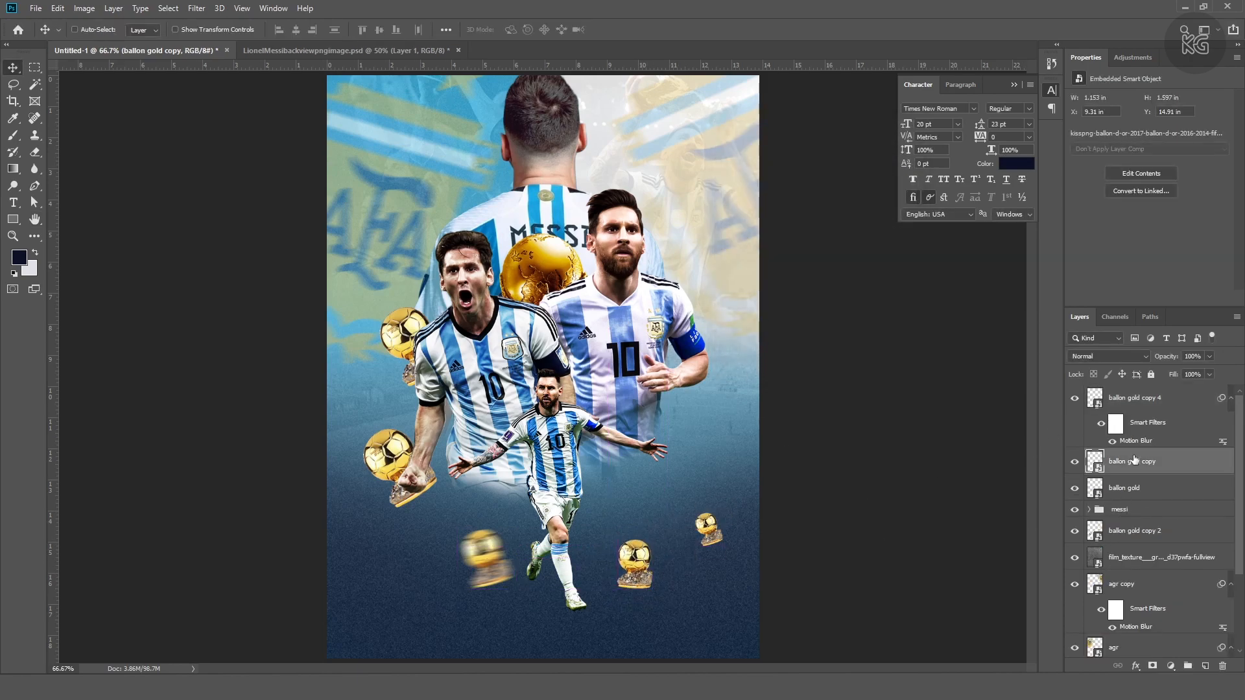
{"action": "key", "text": "ctrl+f"}
Nudge the smallest trophy inward and copy the Motion Blur filter to the ballon gold and ballon gold copy 2 layers
{"action": "left_click", "coordinate": [708, 531], "text": "ctrl"}
{"action": "left_click_drag", "start_coordinate": [713, 533], "coordinate": [704, 528]}
{"action": "left_click_drag", "start_coordinate": [1139, 442], "coordinate": [1142, 489]}
{"action": "left_click", "coordinate": [1159, 531]}
{"action": "left_click_drag", "start_coordinate": [1140, 445], "coordinate": [1141, 531]}
Transform the upper-left trophy and move it partly behind the shouting player's arm
{"action": "left_click_drag", "start_coordinate": [406, 326], "coordinate": [418, 335]}
{"action": "key", "text": "ctrl+t"}
{"action": "left_click_drag", "start_coordinate": [481, 337], "coordinate": [478, 317]}
{"action": "key", "text": "Return"}
{"action": "left_click_drag", "start_coordinate": [403, 337], "coordinate": [407, 342]}
{"action": "key", "text": "ctrl+t"}
{"action": "key", "text": "Return"}
{"action": "left_click_drag", "start_coordinate": [431, 300], "coordinate": [413, 342]}
Apply the last Motion Blur to the large golden trophy behind the two upper players
{"action": "left_click", "coordinate": [526, 276], "text": "ctrl"}
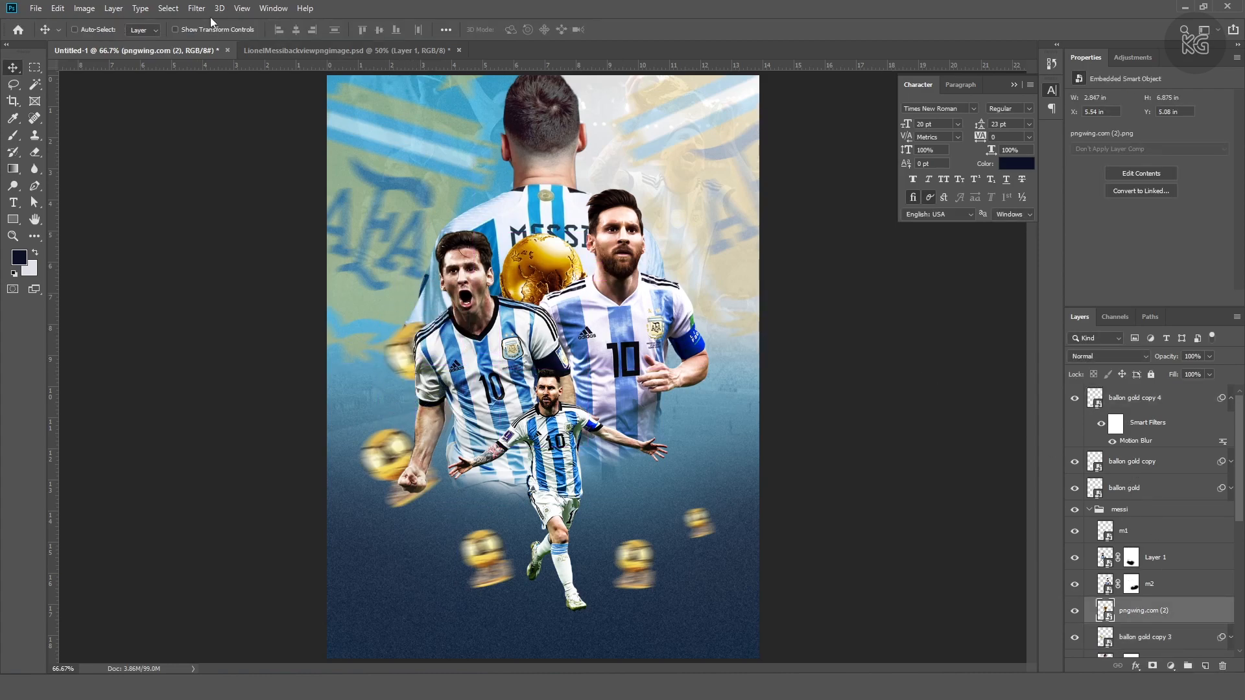
{"action": "left_click", "coordinate": [196, 8]}
{"action": "left_click", "coordinate": [214, 20]}
{"action": "key", "text": "Return"}
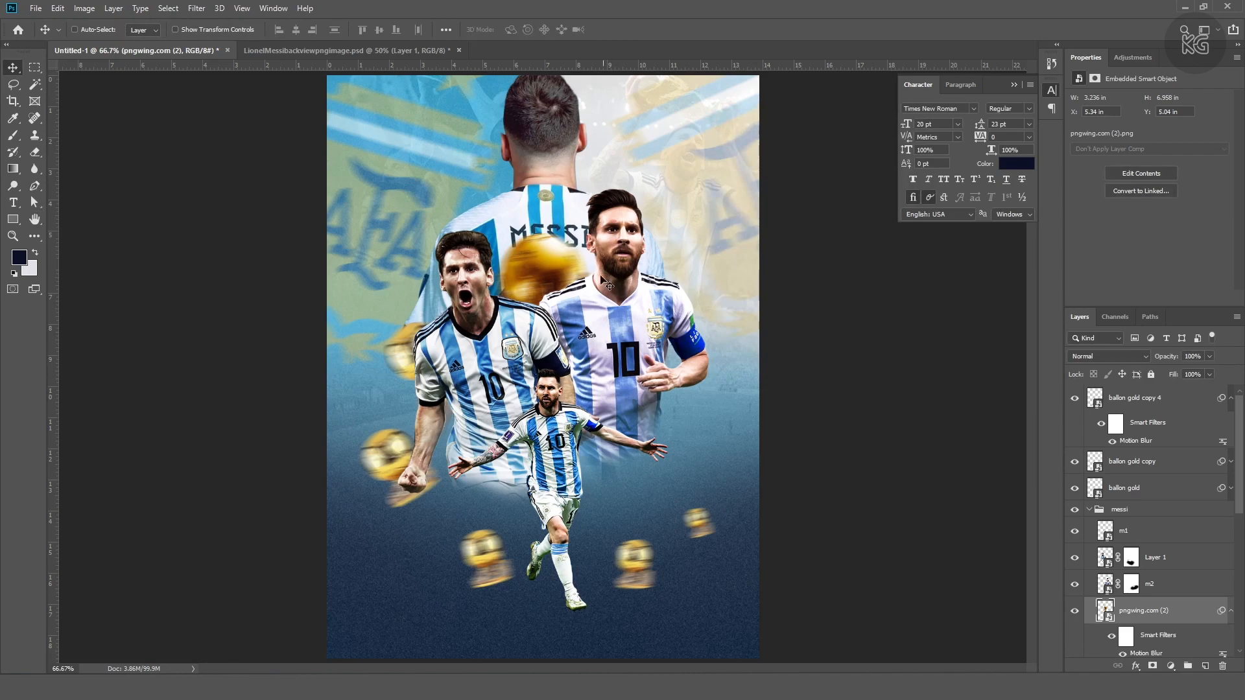
Hide the film grain texture layer
{"action": "left_click", "coordinate": [605, 162], "text": "ctrl"}
{"action": "scroll", "coordinate": [1108, 572], "scroll_direction": "down", "scroll_amount": 3}
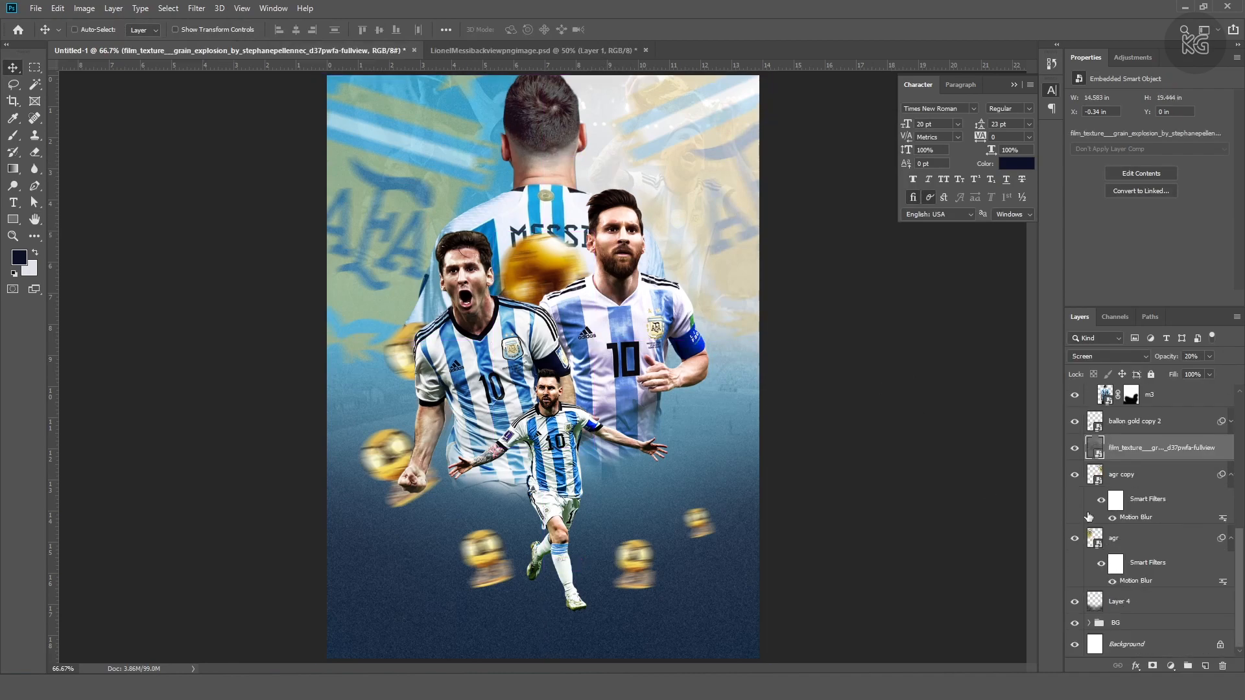
{"action": "left_click", "coordinate": [1076, 448]}
Scale the Layer 2 photo in the BG group to about 88% and reposition it behind the players
{"action": "left_click", "coordinate": [608, 164], "text": "ctrl"}
{"action": "scroll", "coordinate": [1109, 555], "scroll_direction": "down", "scroll_amount": 3}
{"action": "scroll", "coordinate": [1114, 570], "scroll_direction": "up", "scroll_amount": 2}
{"action": "scroll", "coordinate": [1114, 570], "scroll_direction": "down", "scroll_amount": 2}
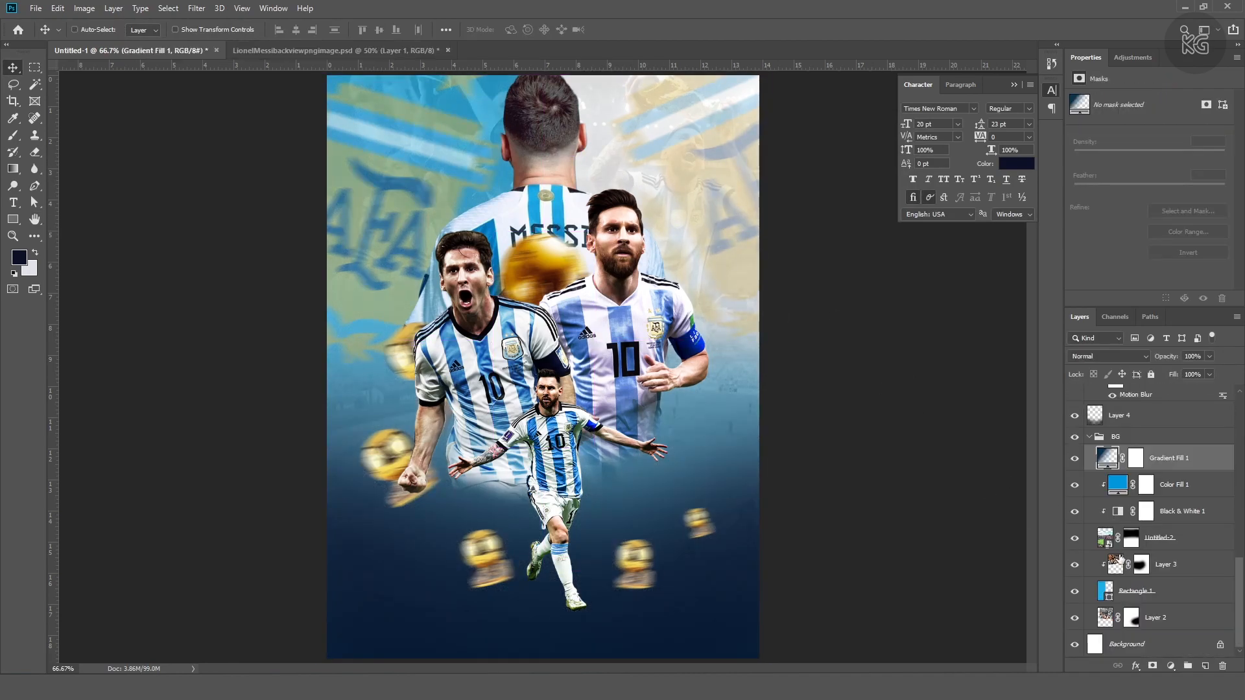
{"action": "left_click", "coordinate": [1106, 617]}
{"action": "key", "text": "ctrl+t"}
{"action": "key", "text": "ctrl+minus"}
{"action": "left_click_drag", "start_coordinate": [887, 411], "coordinate": [822, 379]}
{"action": "left_click_drag", "start_coordinate": [617, 147], "coordinate": [611, 150]}
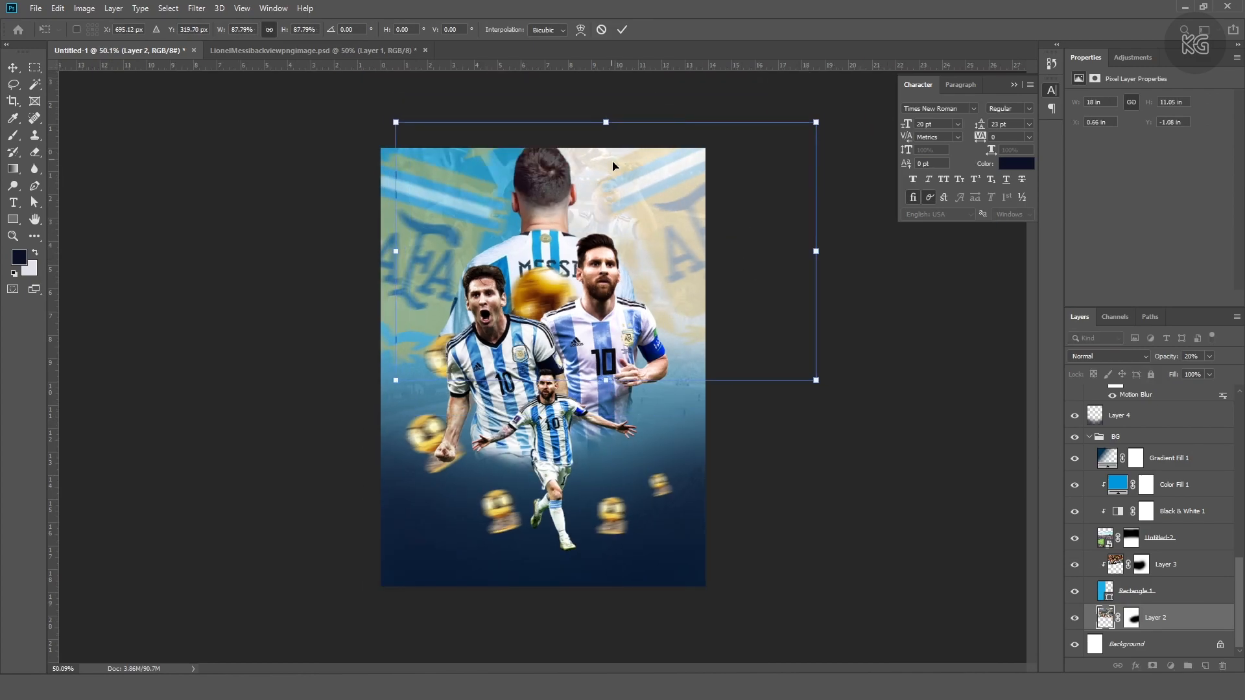
{"action": "key", "text": "Return"}
Unhide the film grain texture and move it below Layer 4, directly above the BG group
{"action": "left_click", "coordinate": [491, 195], "text": "ctrl"}
{"action": "scroll", "coordinate": [1116, 492], "scroll_direction": "down", "scroll_amount": 6}
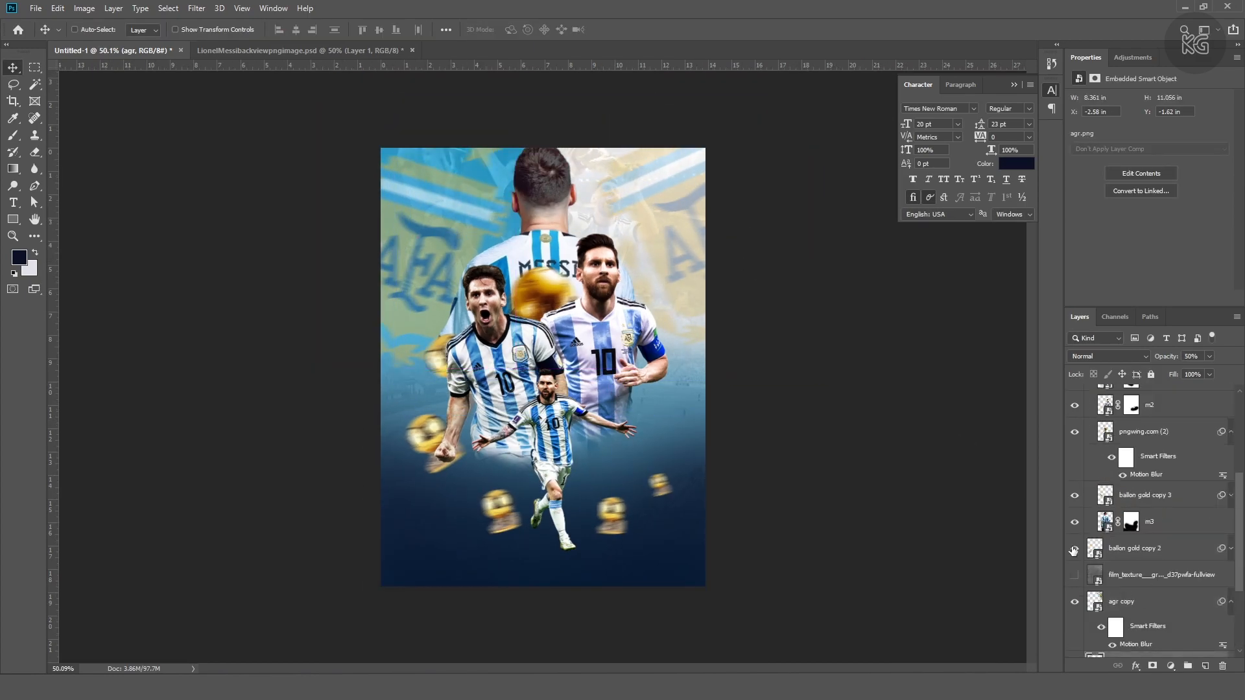
{"action": "left_click", "coordinate": [1161, 574]}
{"action": "key", "text": "ctrl+plus"}
{"action": "key", "text": "ctrl+bracketleft"}
{"action": "key", "text": "ctrl+bracketleft"}
{"action": "key", "text": "ctrl+bracketleft"}
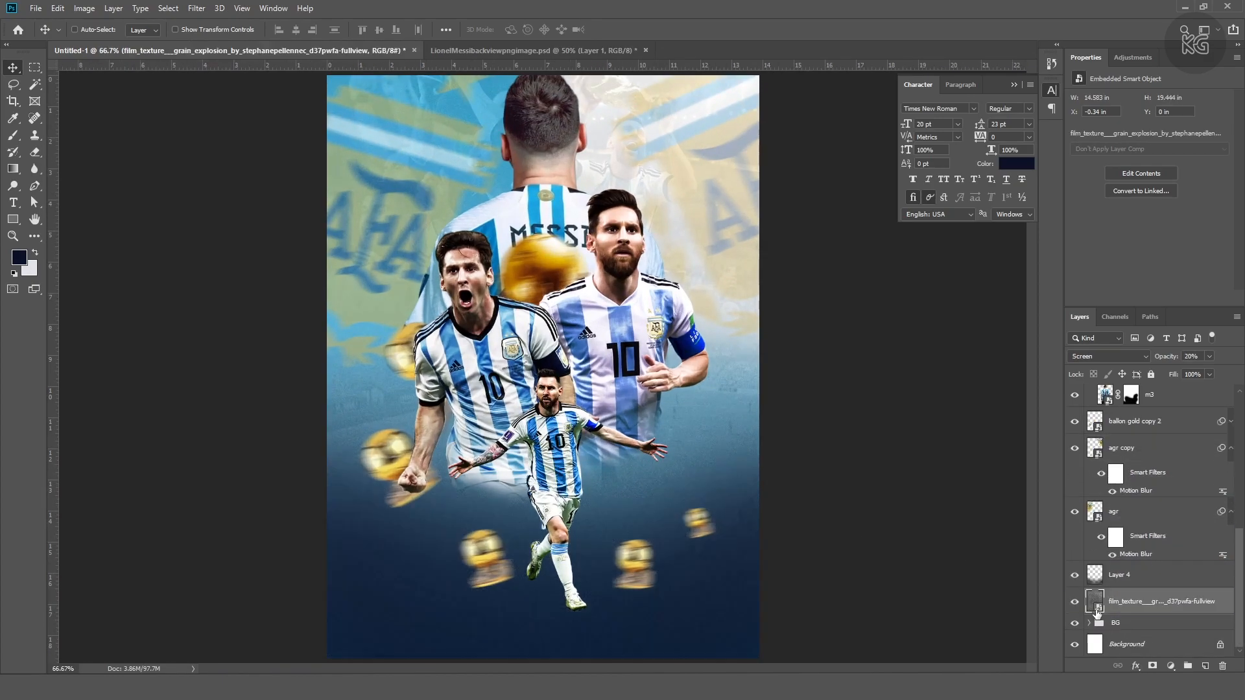
Rename the film grain layer texture
{"action": "scroll", "coordinate": [636, 459], "scroll_direction": "down", "scroll_amount": 2}
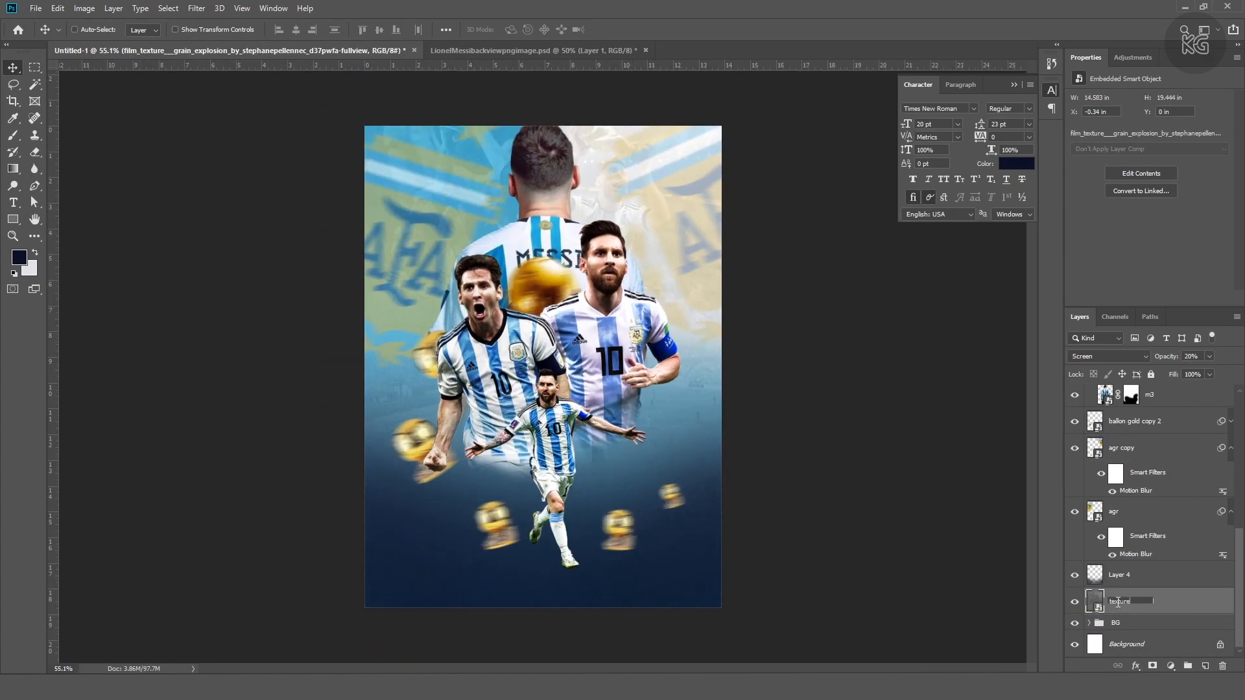
{"action": "key", "text": "Return"}
{"action": "left_click", "coordinate": [1088, 577]}
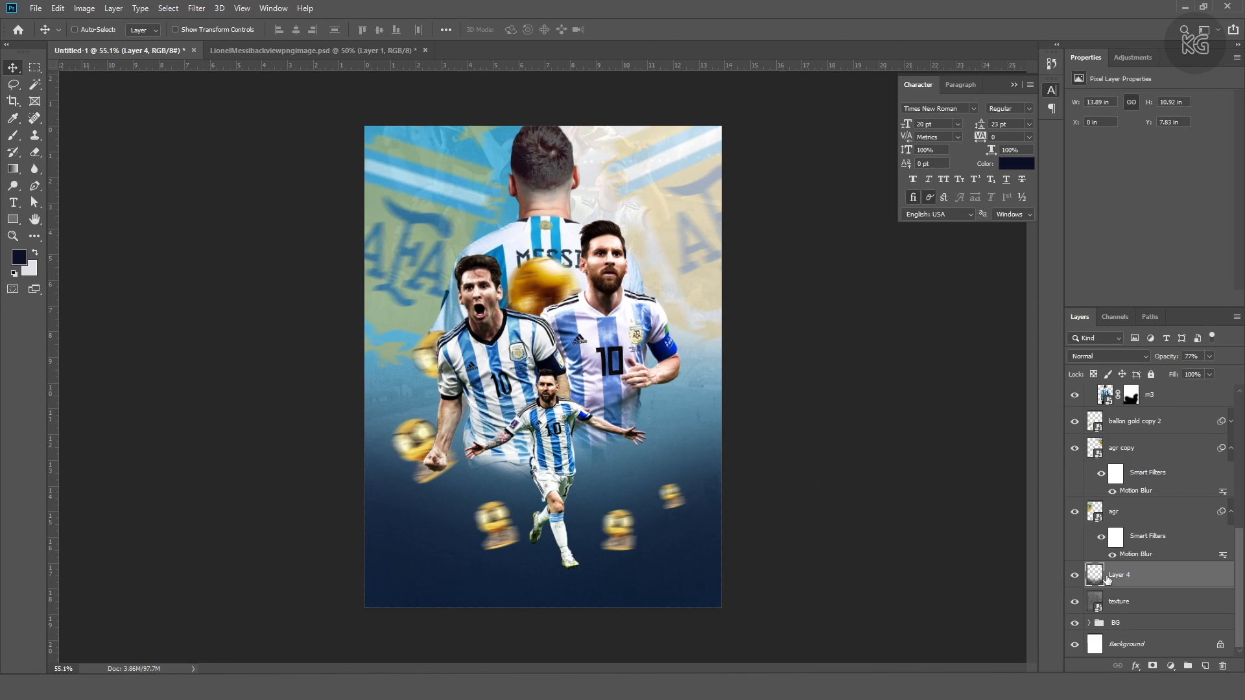
{"action": "key", "text": "ctrl+m"}
{"action": "key", "text": "Escape"}
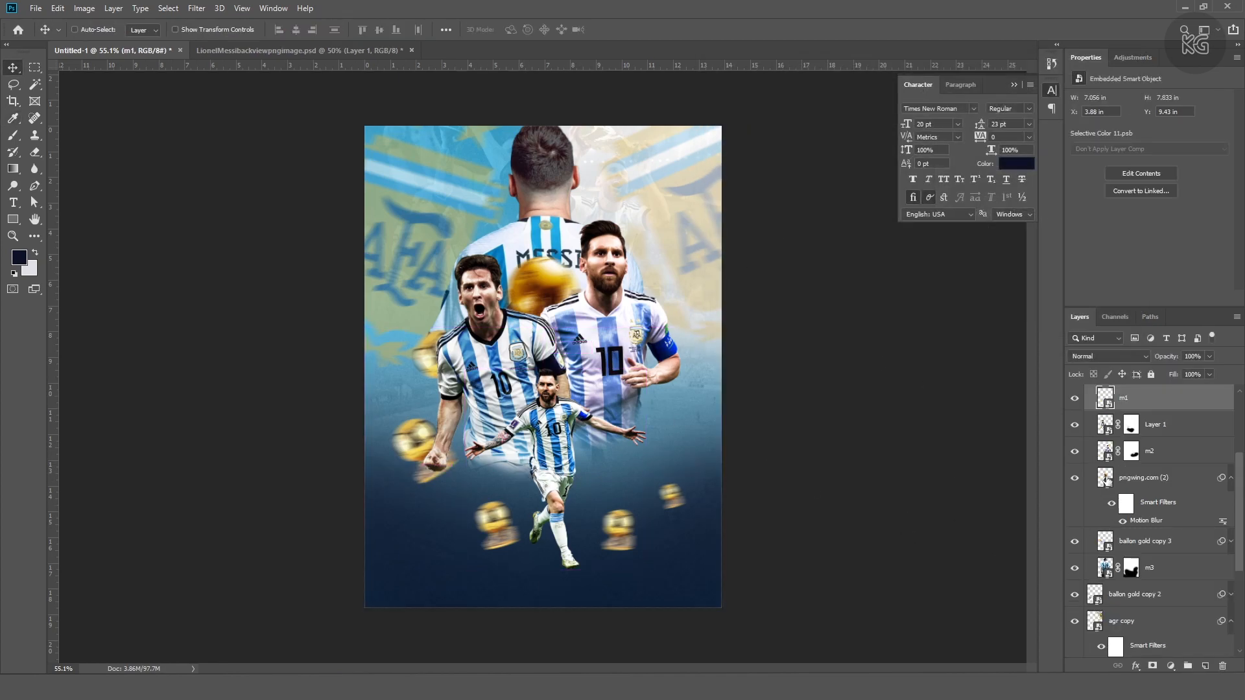
Place the white goat image from the desktop into the poster at about 26% scale, centered near the running player
{"action": "key", "text": "super+d"}
{"action": "double_click", "coordinate": [565, 445]}
{"action": "left_click_drag", "start_coordinate": [733, 253], "coordinate": [286, 648]}
{"action": "left_click_drag", "start_coordinate": [722, 543], "coordinate": [636, 567]}
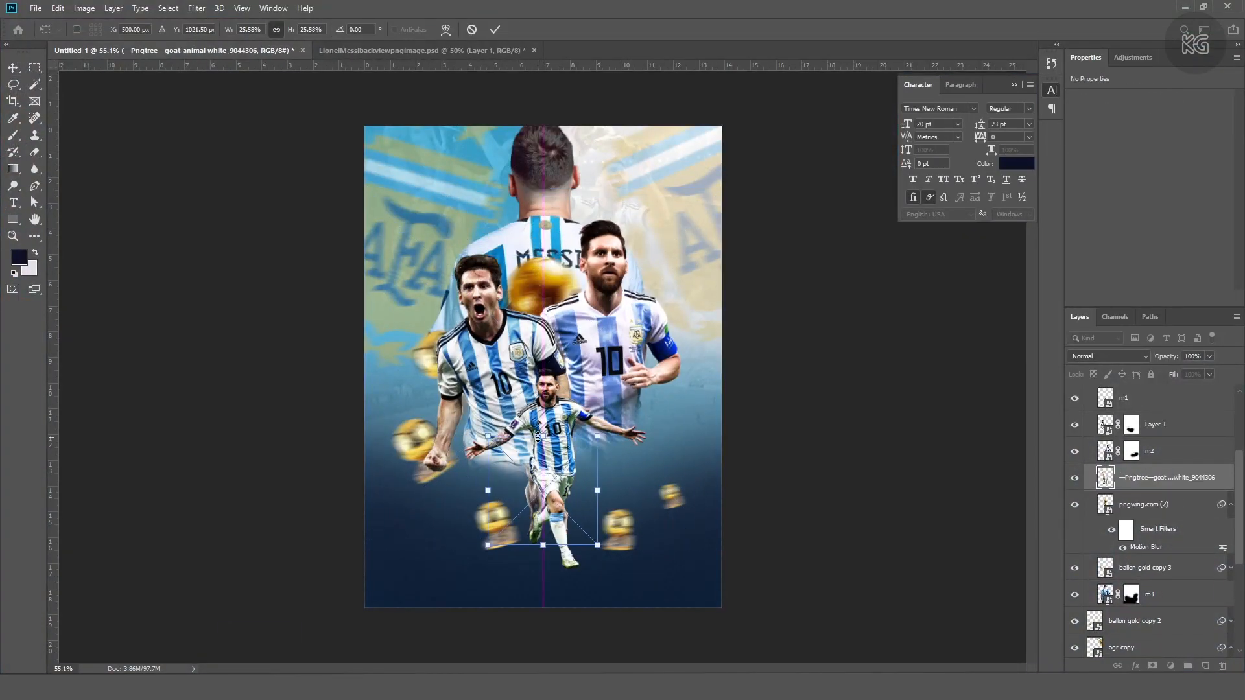
{"action": "key", "text": "Return"}
Flip the goat horizontally at about 19% scale, place it right of the running player and move its layer above Layer 1
{"action": "left_click_drag", "start_coordinate": [551, 506], "coordinate": [603, 477]}
{"action": "left_click_drag", "start_coordinate": [1141, 478], "coordinate": [1116, 417]}
{"action": "key", "text": "ctrl+t"}
{"action": "right_click", "coordinate": [604, 452]}
{"action": "left_click", "coordinate": [642, 609]}
{"action": "mouse_move", "coordinate": [603, 467]}
{"action": "left_mouse_down"}
{"action": "mouse_move", "coordinate": [600, 421]}
{"action": "mouse_move", "coordinate": [603, 468]}
{"action": "left_mouse_up"}
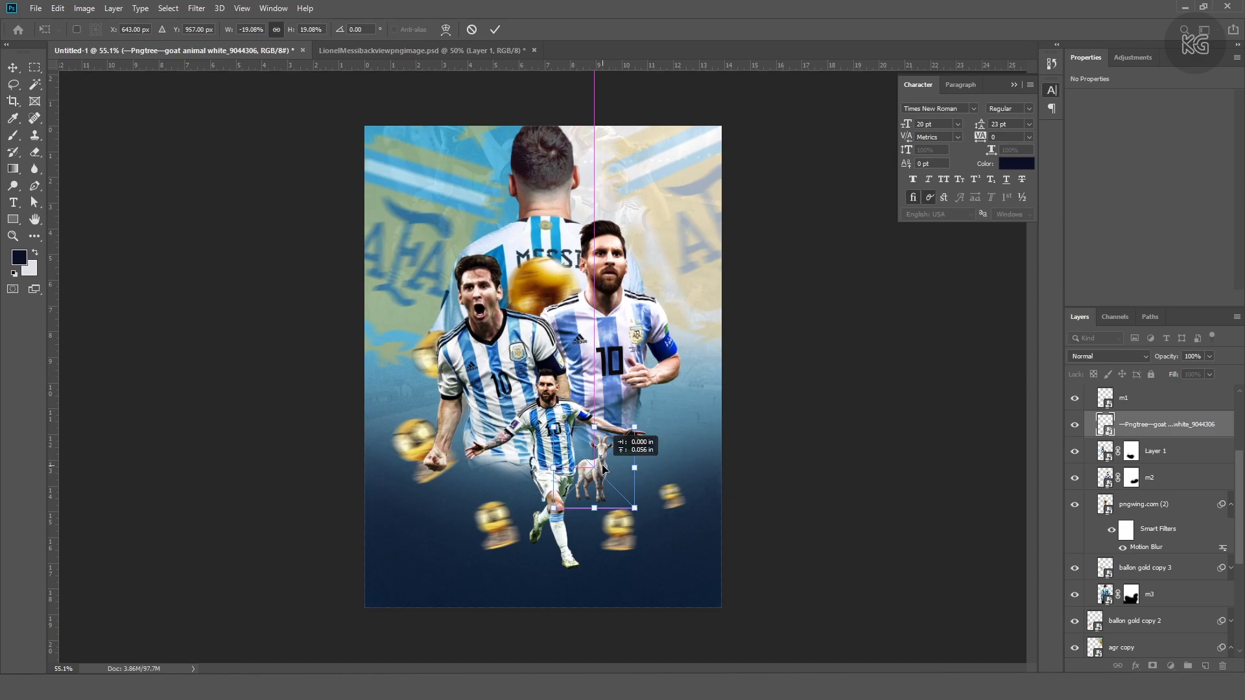
{"action": "key", "text": "Return"}
Shrink the running player to about 6.6 × 7.3 in and center him in front of the two larger players
{"action": "scroll", "coordinate": [563, 413], "scroll_direction": "up", "scroll_amount": 4}
{"action": "left_click_drag", "start_coordinate": [563, 413], "coordinate": [563, 387]}
{"action": "key", "text": "ctrl+t"}
{"action": "left_click_drag", "start_coordinate": [551, 321], "coordinate": [552, 339]}
{"action": "left_click_drag", "start_coordinate": [560, 387], "coordinate": [564, 383]}
{"action": "key", "text": "Return"}
{"action": "left_click_drag", "start_coordinate": [552, 450], "coordinate": [554, 443]}
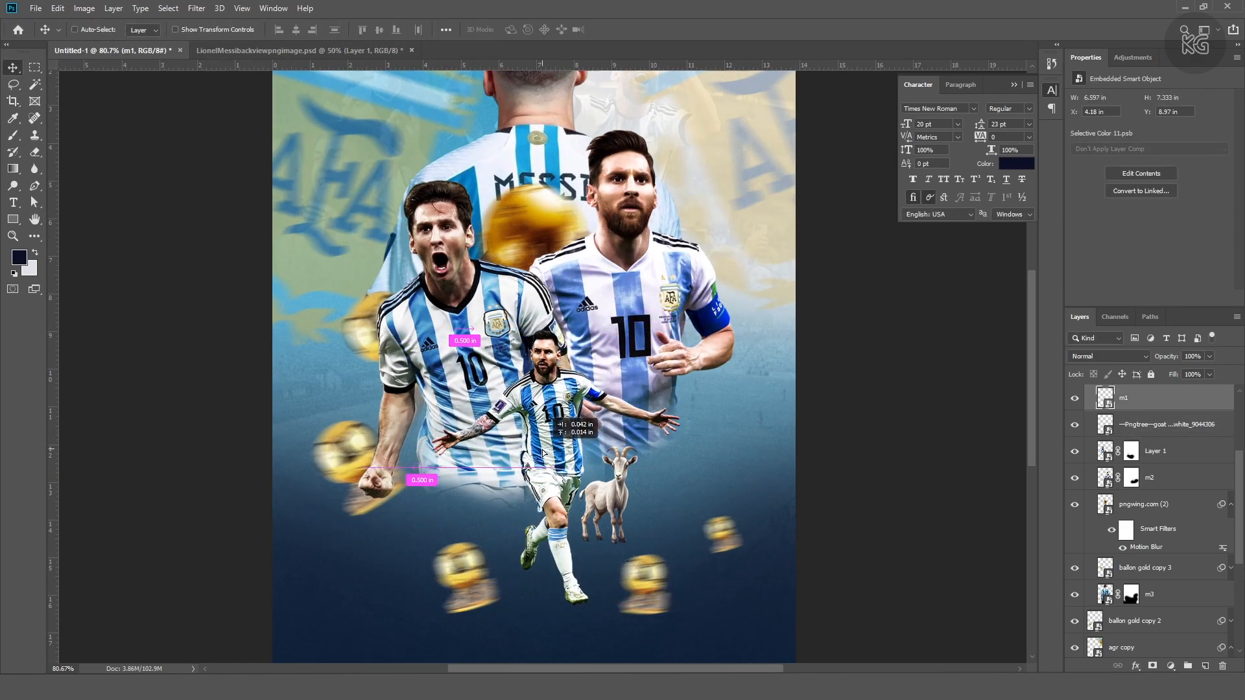
Scale the lower-left trophy to about 75%, move it beside the running player's leg and reapply Motion Blur
{"action": "scroll", "coordinate": [562, 437], "scroll_direction": "down", "scroll_amount": 1}
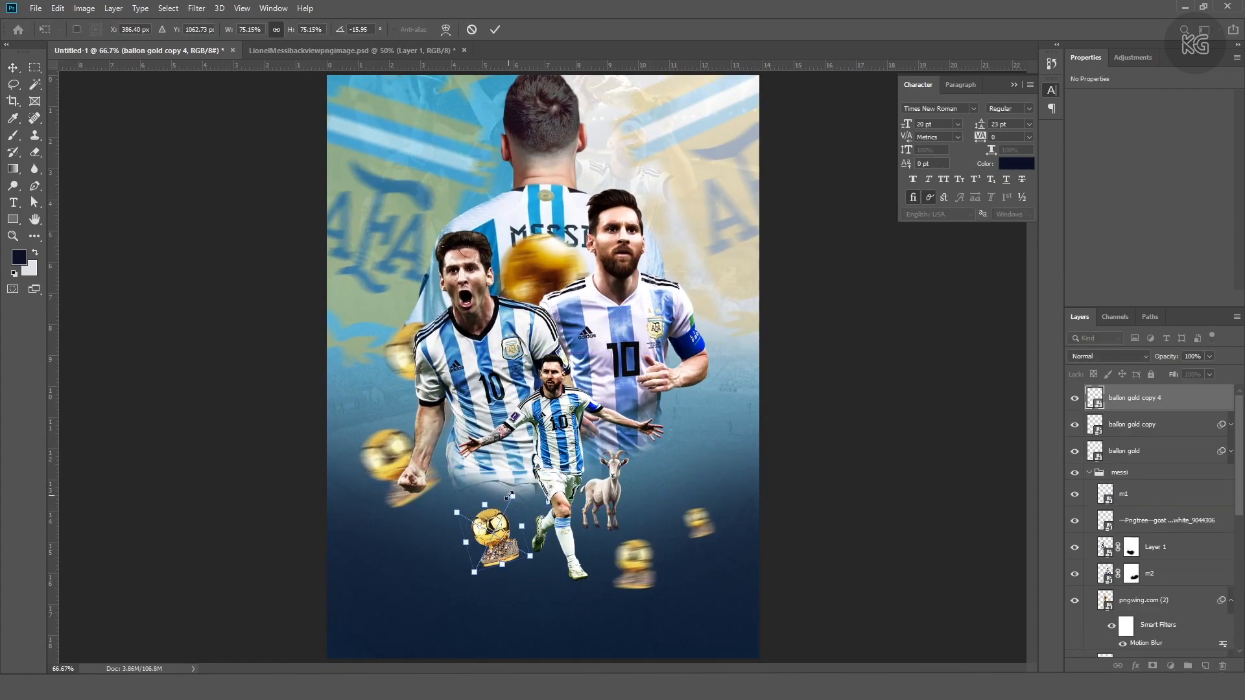
{"action": "left_click_drag", "start_coordinate": [503, 538], "coordinate": [509, 543]}
{"action": "key", "text": "Return"}
{"action": "key", "text": "ctrl+f"}
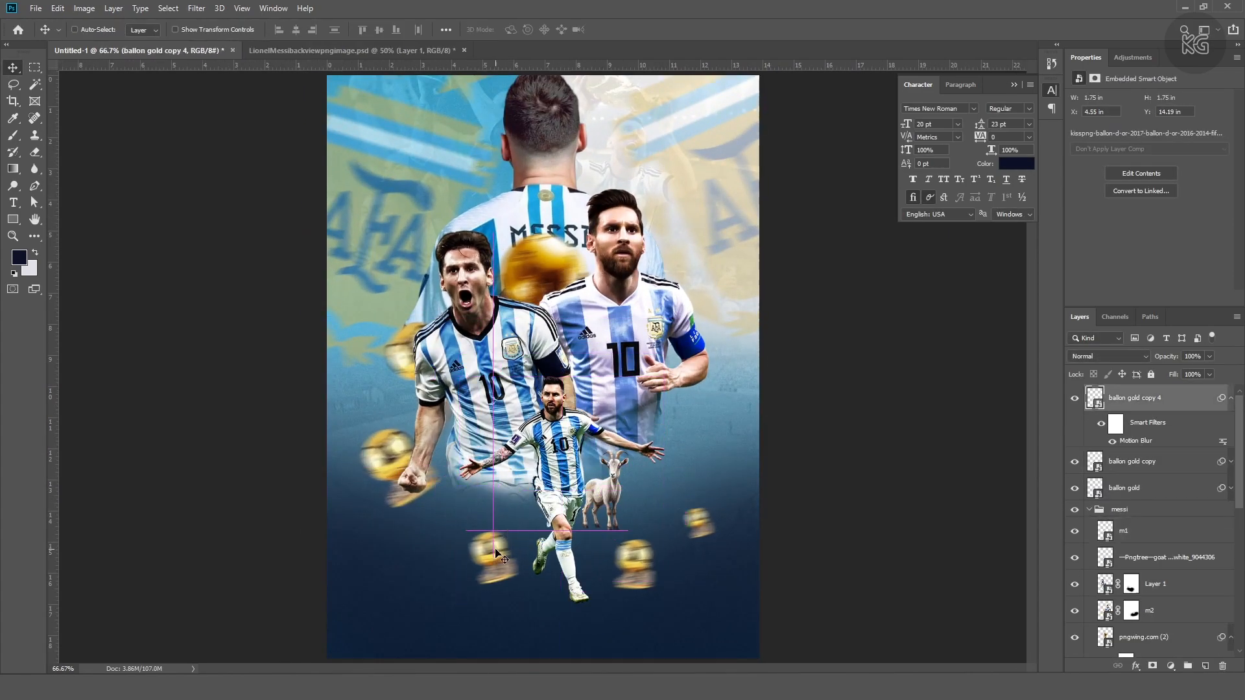
Resize and reposition the lower-right trophy beside the running player's feet and reapply Motion Blur
{"action": "scroll", "coordinate": [496, 549], "scroll_direction": "down", "scroll_amount": 1}
{"action": "left_click", "coordinate": [626, 546], "text": "ctrl"}
{"action": "key", "text": "ctrl+t"}
{"action": "left_click_drag", "start_coordinate": [646, 525], "coordinate": [627, 544]}
{"action": "key", "text": "Return"}
{"action": "key", "text": "ctrl+f"}
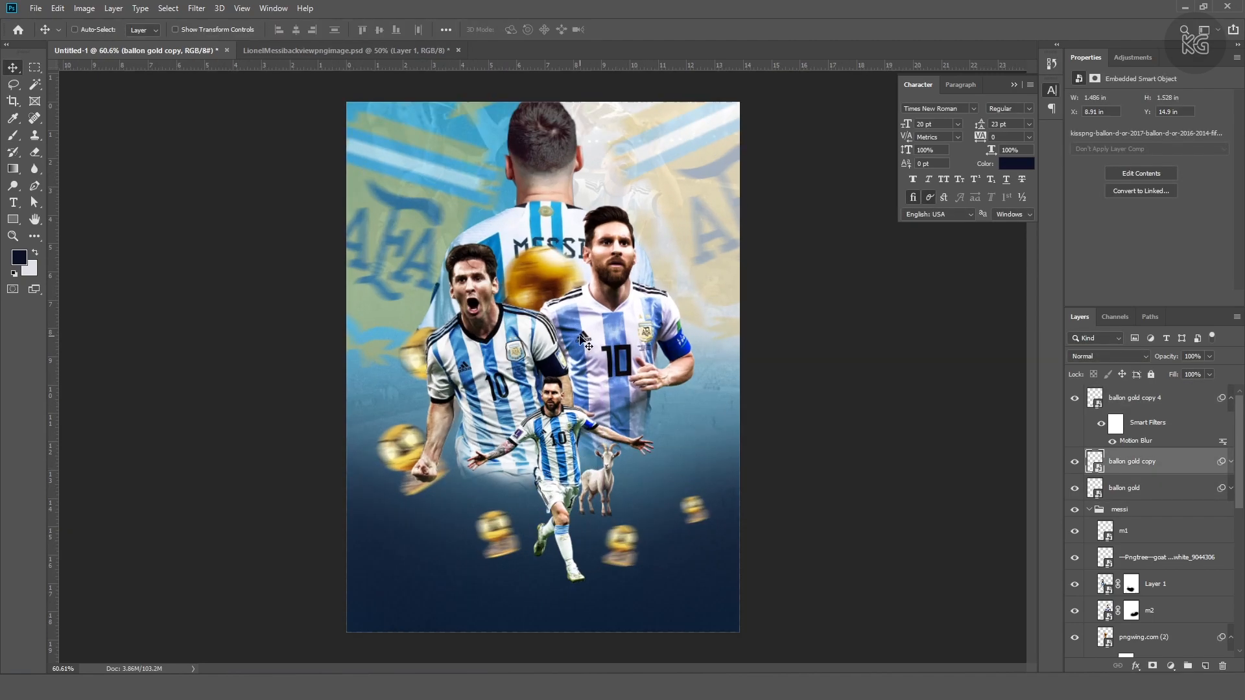
Rotate and shift the bearded player slightly to the right, and move the shouting player slightly up and left
{"action": "left_click", "coordinate": [584, 342], "text": "ctrl"}
{"action": "key", "text": "ctrl+t"}
{"action": "left_click_drag", "start_coordinate": [626, 319], "coordinate": [628, 326]}
{"action": "key", "text": "Return"}
{"action": "left_click_drag", "start_coordinate": [531, 347], "coordinate": [522, 338]}
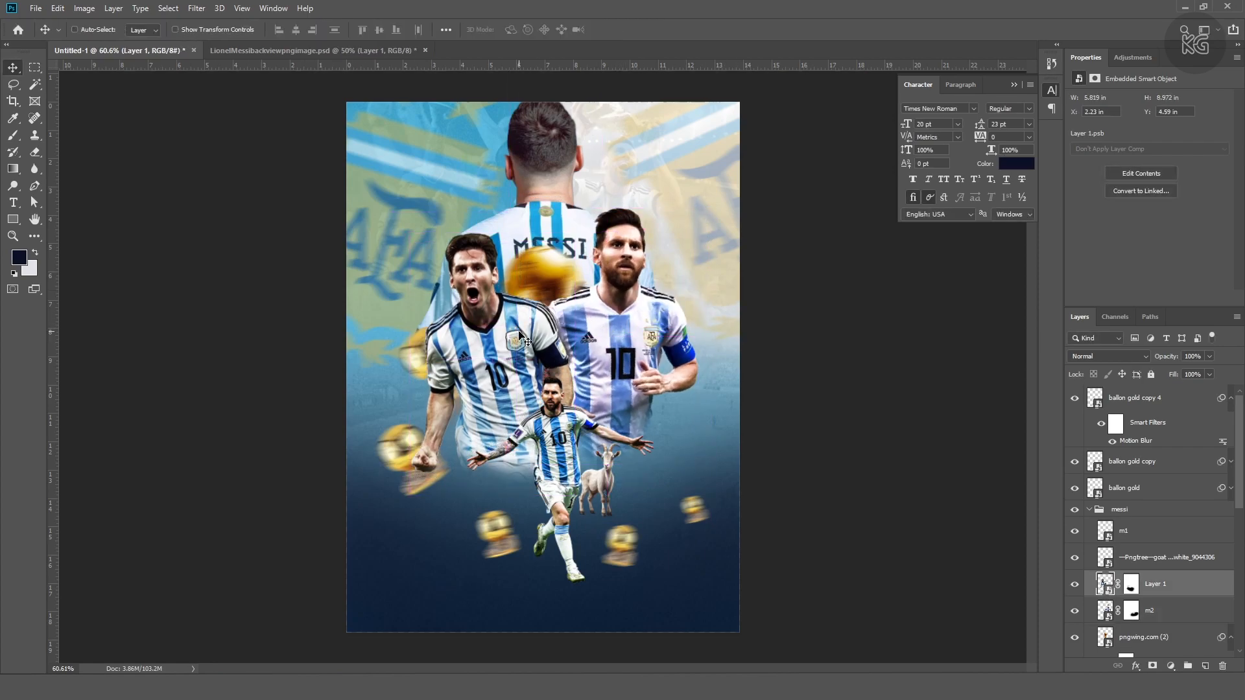
{"action": "left_click", "coordinate": [554, 405], "text": "ctrl"}
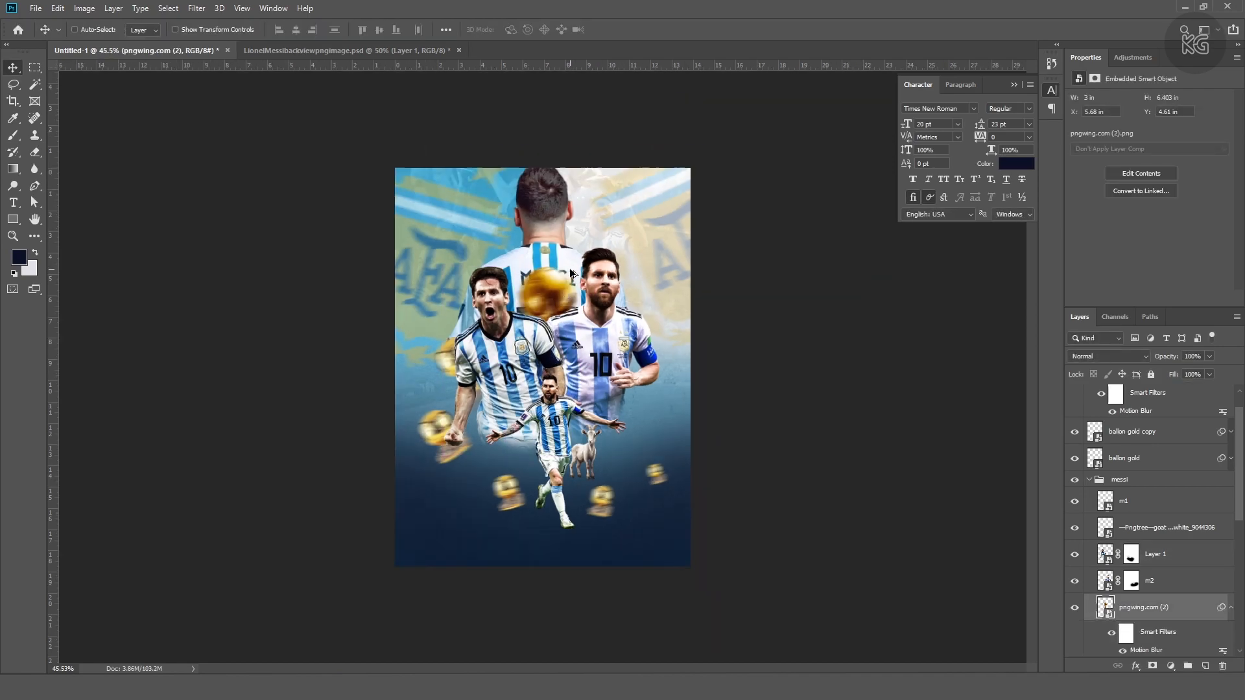
Add an empty layer above the back-view player and choose a cloud-shaped brush at about 497 px
{"action": "left_click", "coordinate": [535, 355], "text": "ctrl"}
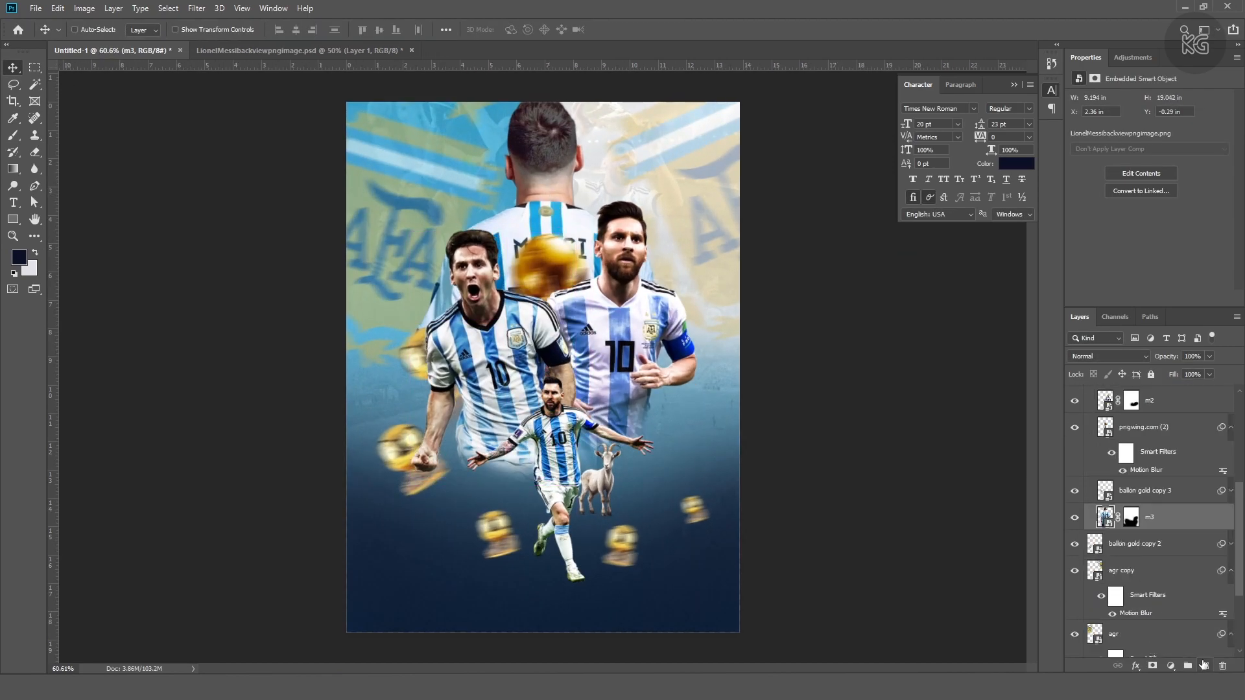
{"action": "key", "text": "b"}
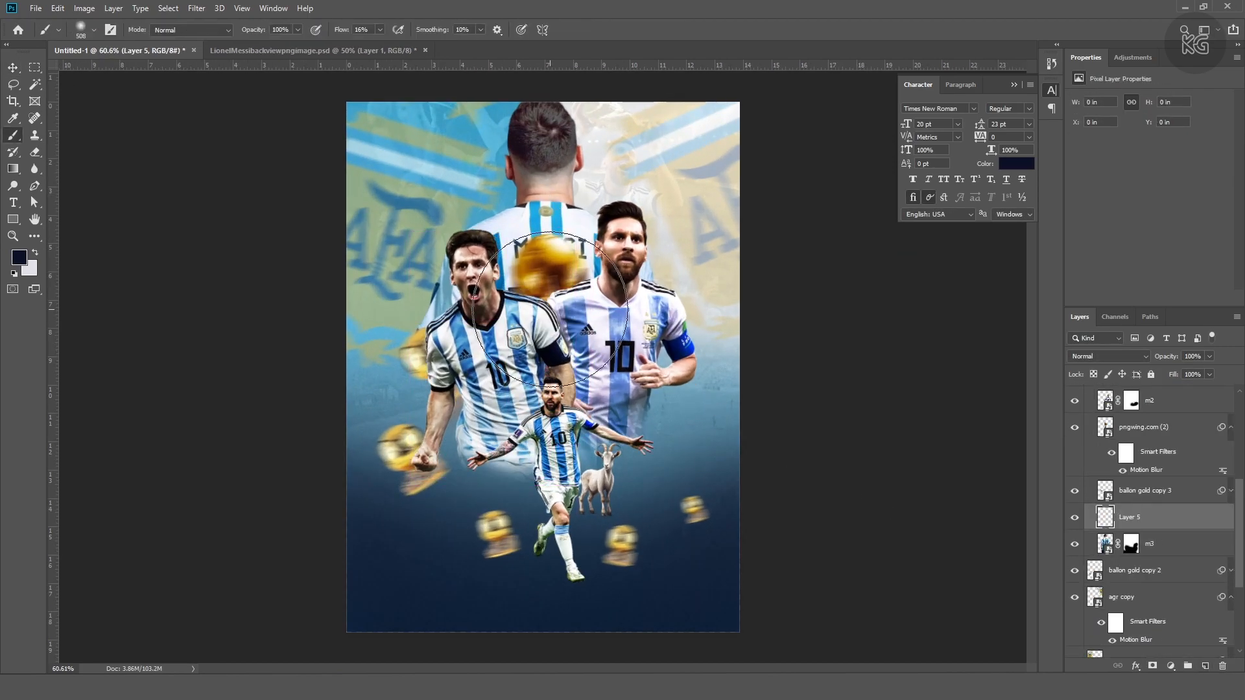
{"action": "left_click", "coordinate": [93, 30]}
{"action": "left_click", "coordinate": [25, 154]}
{"action": "left_click", "coordinate": [25, 287]}
{"action": "scroll", "coordinate": [52, 279], "scroll_direction": "down", "scroll_amount": 1}
{"action": "left_click", "coordinate": [97, 262]}
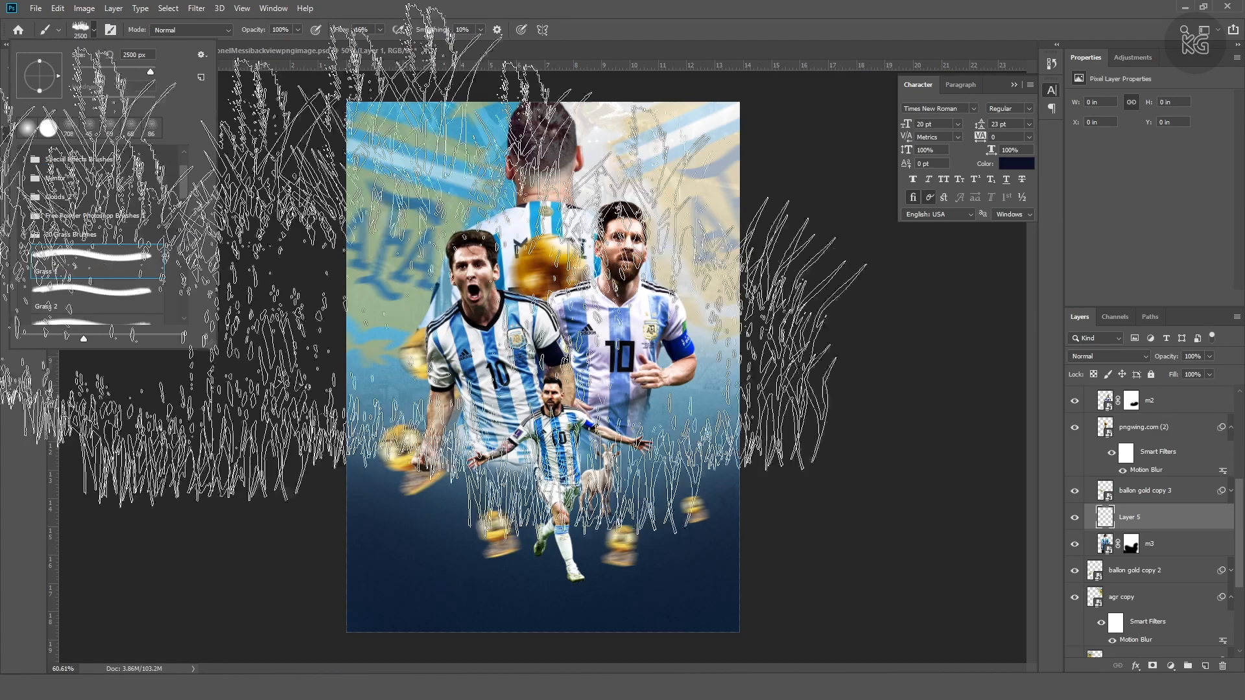
{"action": "left_click", "coordinate": [25, 216]}
{"action": "left_click", "coordinate": [85, 242]}
{"action": "mouse_move", "coordinate": [545, 335]}
{"action": "left_mouse_down"}
{"action": "mouse_move", "coordinate": [347, 315]}
{"action": "mouse_move", "coordinate": [454, 334]}
{"action": "left_mouse_up"}
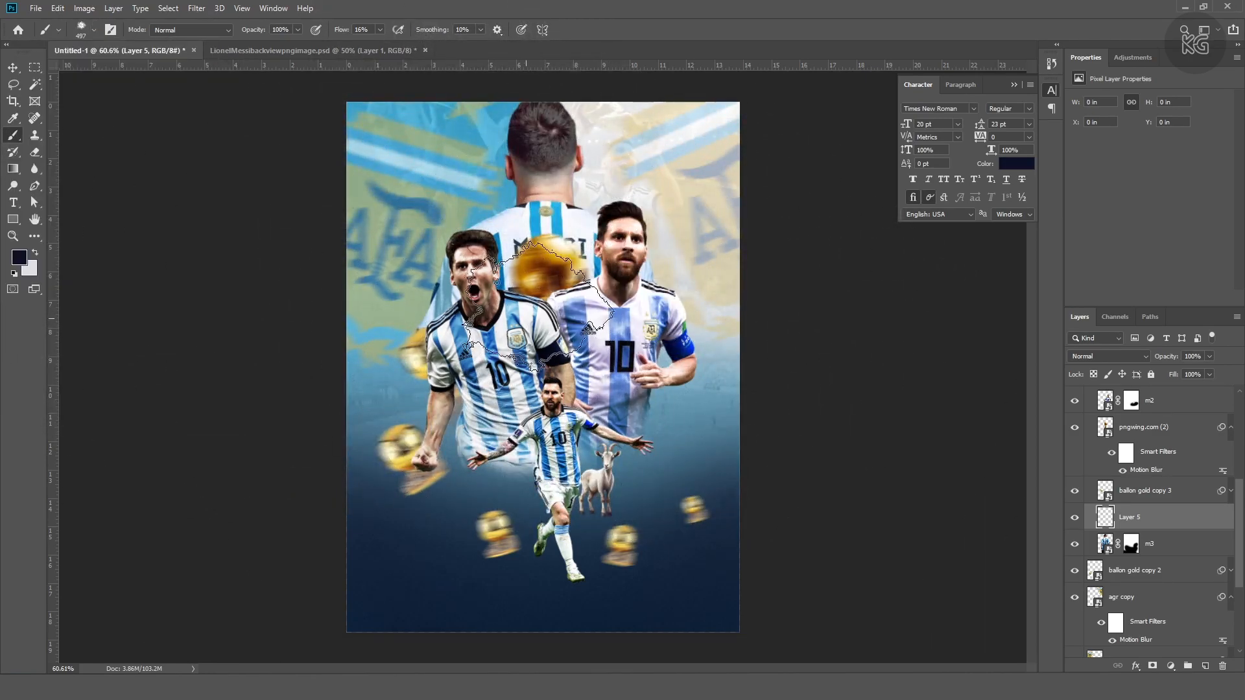
Paint light haze over the back-view player's shirt with the pale colour at 42% brush flow
{"action": "key", "text": "x"}
{"action": "left_click", "coordinate": [548, 305]}
{"action": "key", "text": "shift+4"}
{"action": "key", "text": "shift+2"}
{"action": "left_click", "coordinate": [557, 285]}
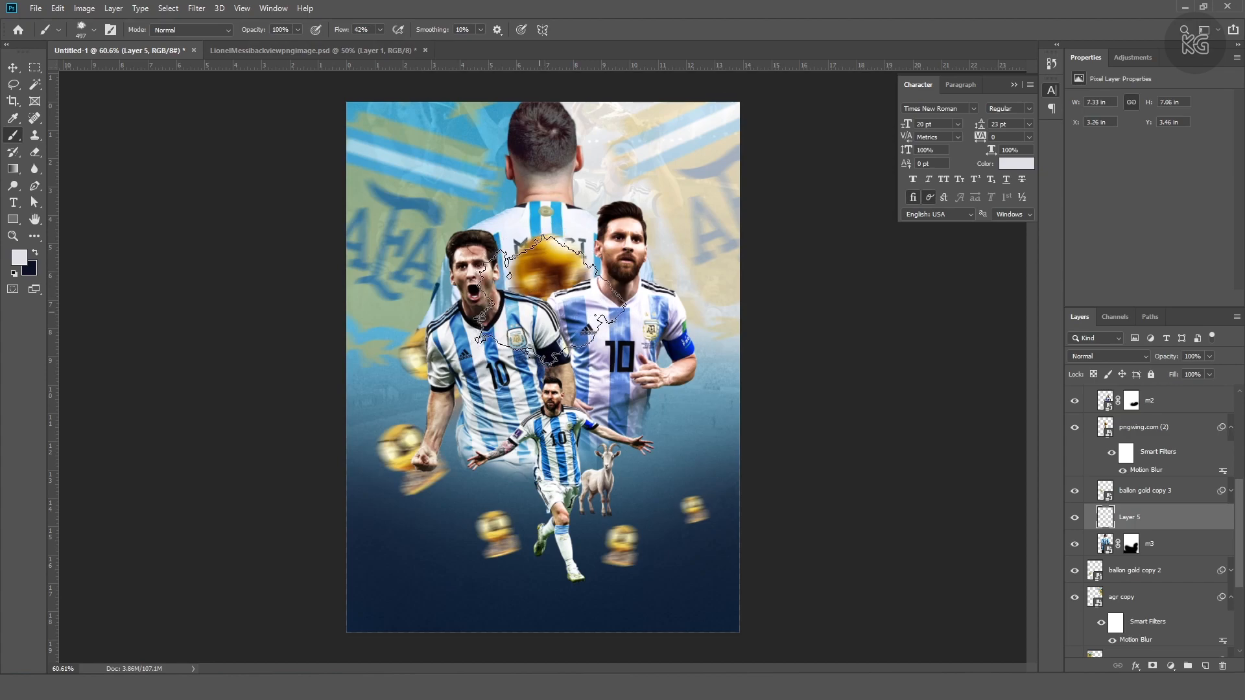
Switch to another cloud brush at about 451 px, sample gold from the blurred trophy and paint golden haze over the back-view player's shirt
{"action": "left_click", "coordinate": [81, 30]}
{"action": "scroll", "coordinate": [73, 254], "scroll_direction": "down", "scroll_amount": 1}
{"action": "left_click", "coordinate": [81, 286]}
{"action": "left_click", "coordinate": [593, 50]}
{"action": "left_click_drag", "start_coordinate": [478, 364], "coordinate": [401, 370]}
{"action": "left_click", "coordinate": [550, 256], "text": "alt"}
{"action": "left_click", "coordinate": [544, 272]}
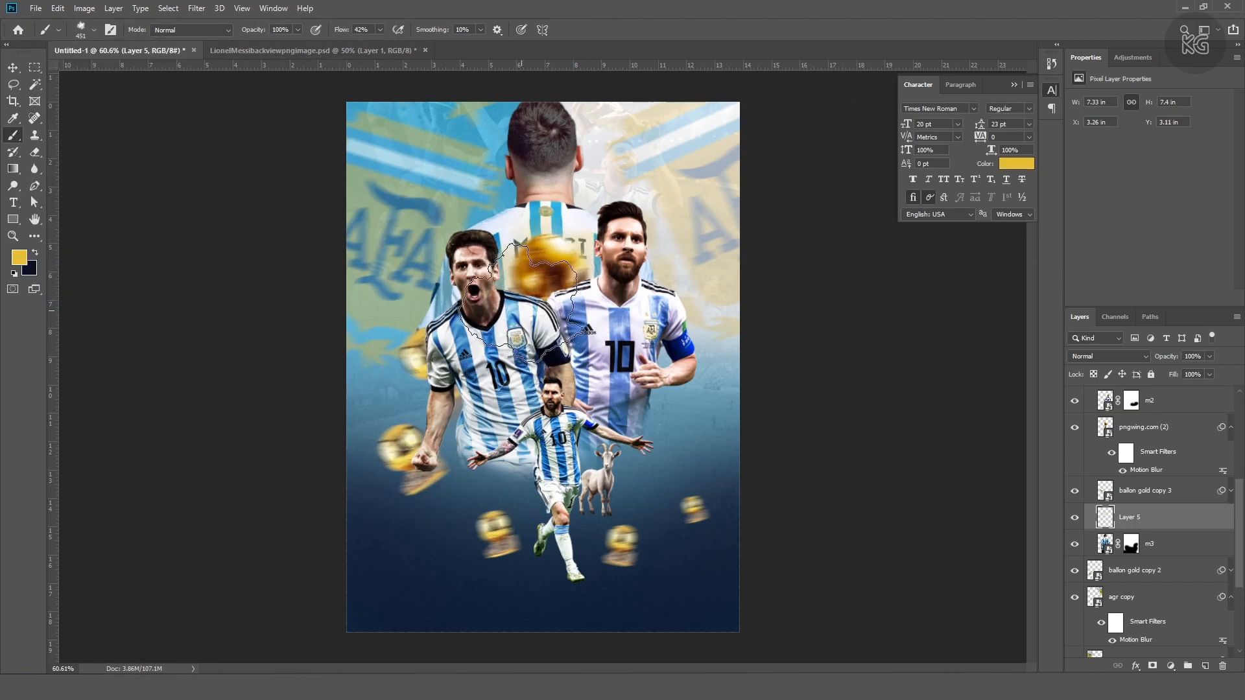
{"action": "left_click", "coordinate": [534, 277]}
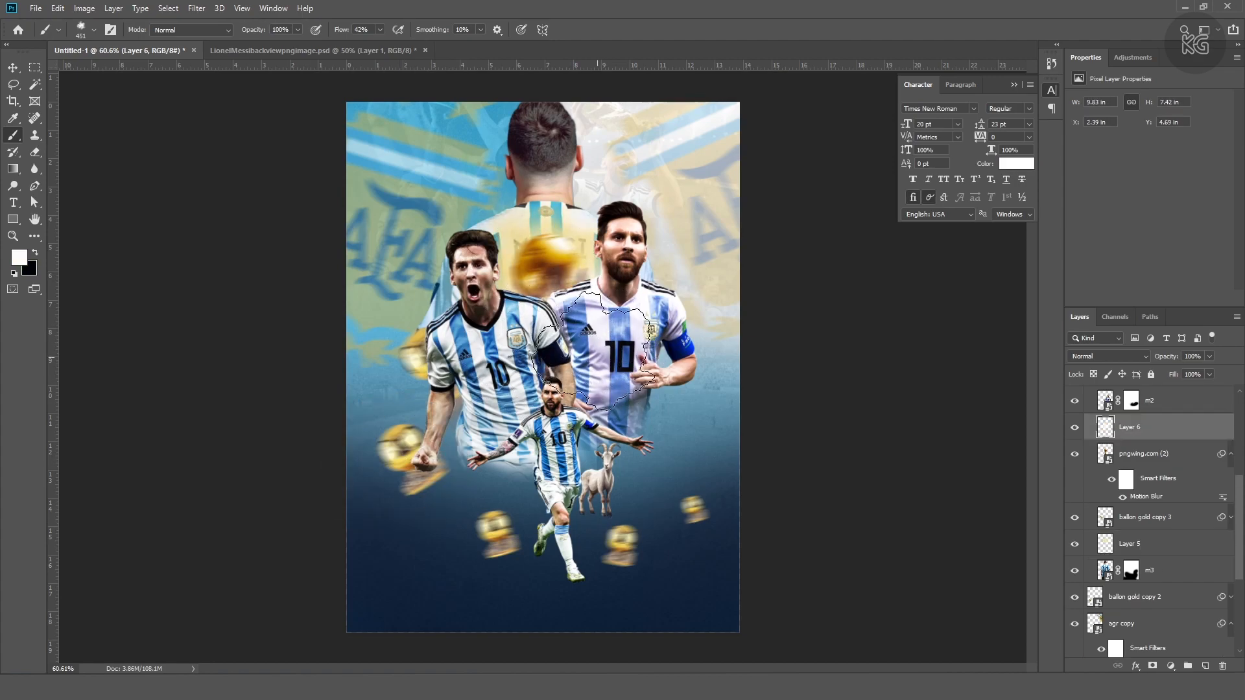
Paint white haze behind the shouting and bearded players on a new layer above the central blurred trophy
{"action": "left_click", "coordinate": [541, 318]}
{"action": "left_click", "coordinate": [440, 352]}
{"action": "key", "text": "ctrl+z"}
{"action": "left_click", "coordinate": [455, 343]}
{"action": "left_click", "coordinate": [470, 326]}
{"action": "left_click", "coordinate": [644, 306]}
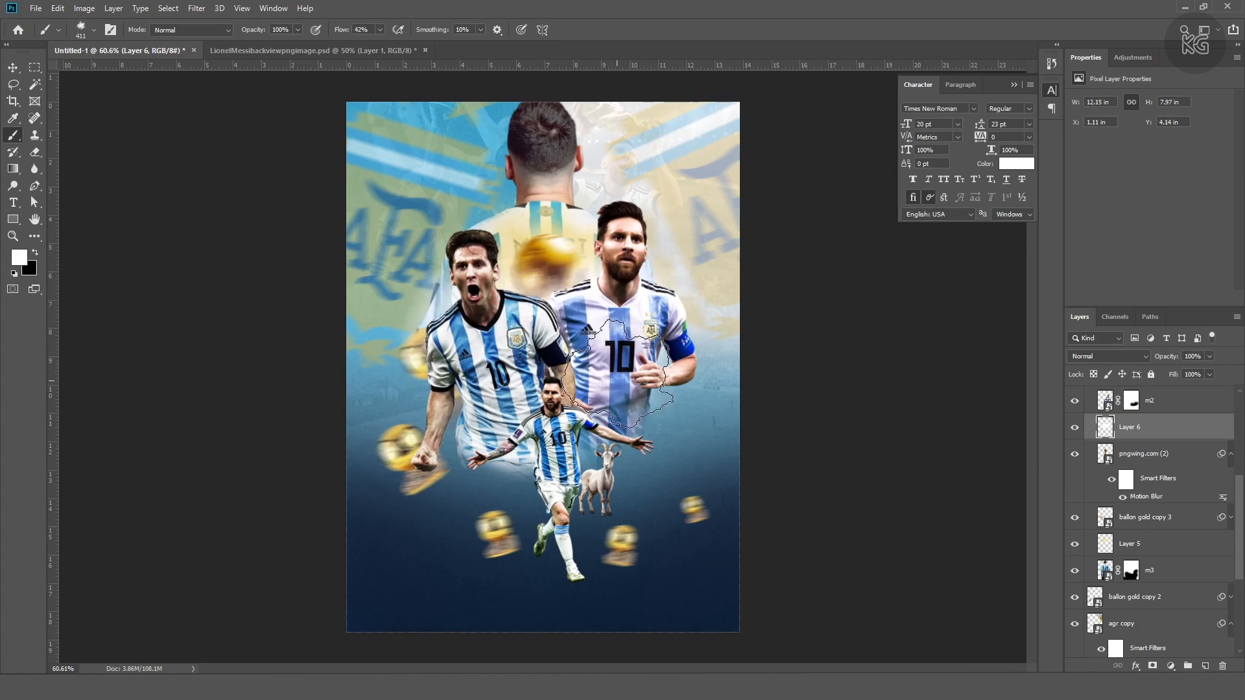
{"action": "left_click", "coordinate": [562, 362]}
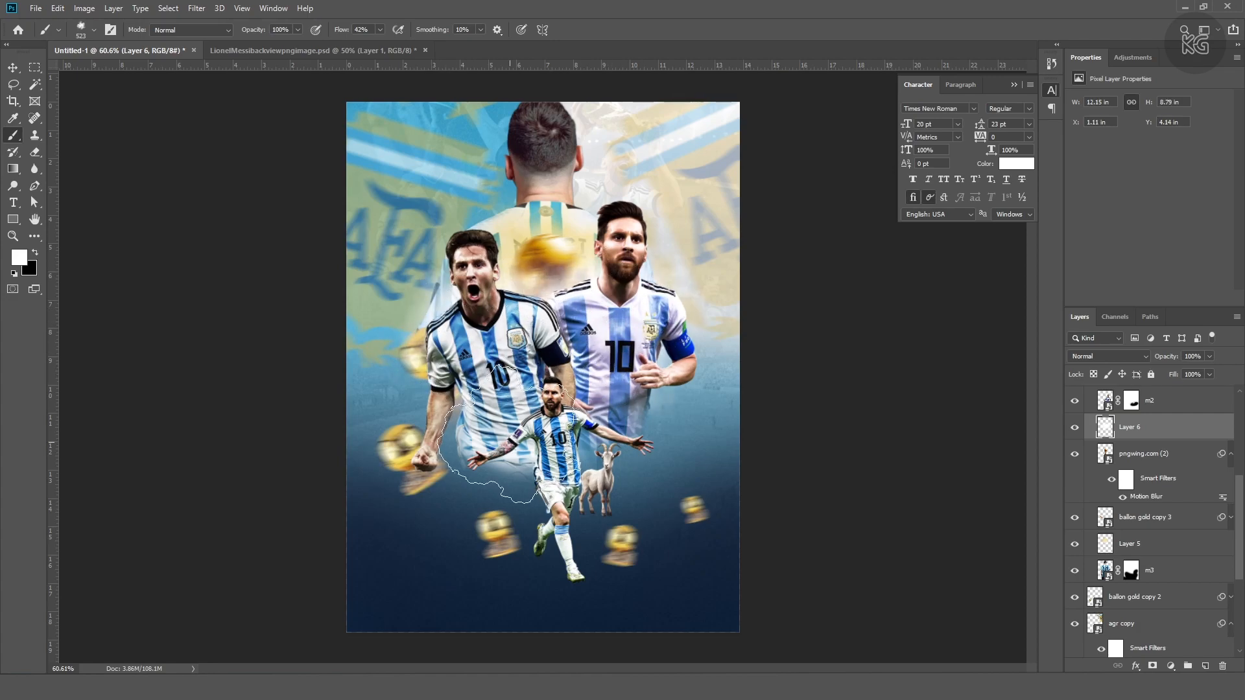
Add a layer above the bearded player and paint white haze over his lower body beside the shouting player
{"action": "key", "text": "v"}
{"action": "left_click", "coordinate": [638, 376]}
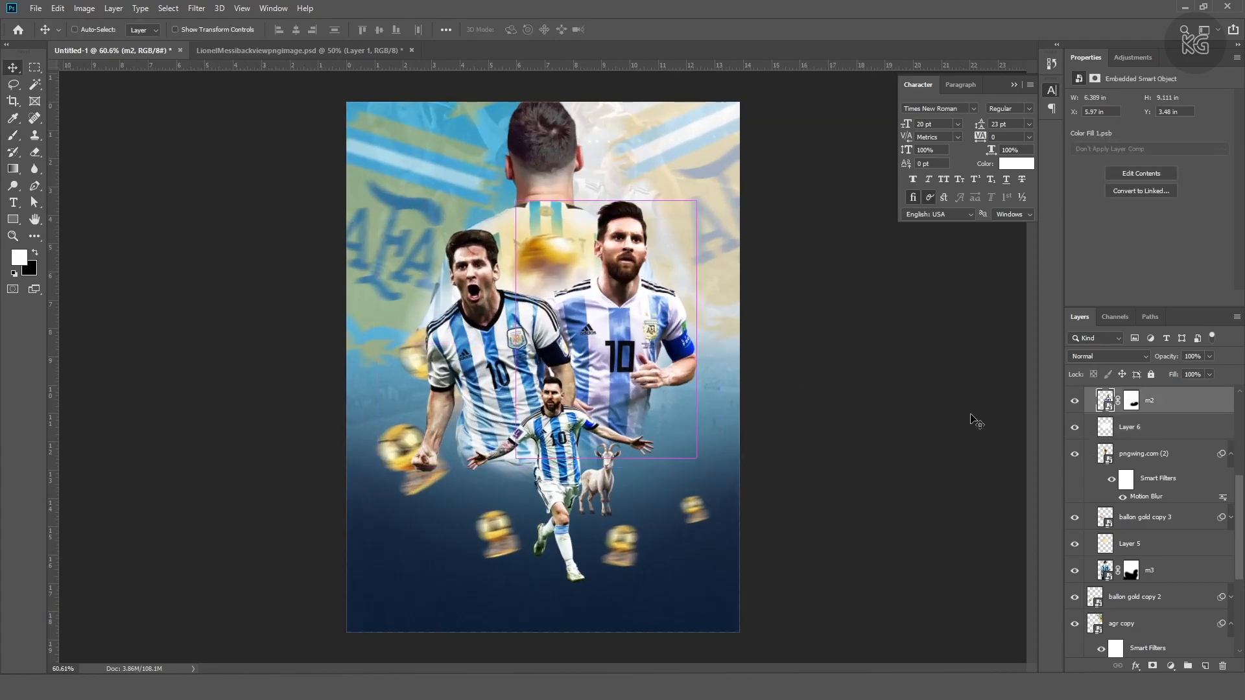
{"action": "left_click", "coordinate": [1205, 666]}
{"action": "key", "text": "b"}
{"action": "mouse_move", "coordinate": [548, 324]}
{"action": "left_mouse_down"}
{"action": "mouse_move", "coordinate": [588, 423]}
{"action": "mouse_move", "coordinate": [627, 439]}
{"action": "mouse_move", "coordinate": [565, 408]}
{"action": "left_mouse_up"}
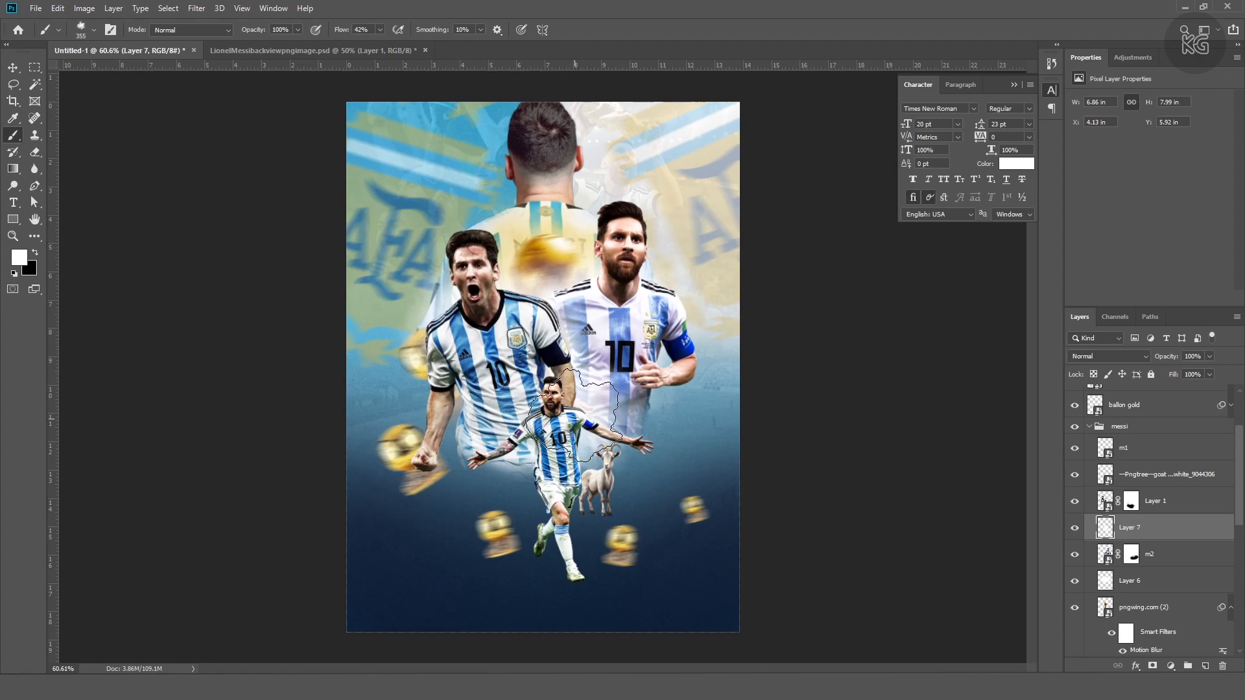
Add a layer above the shouting player and paint white haze over his lower body behind the running player
{"action": "key", "text": "v"}
{"action": "left_click", "coordinate": [1158, 501]}
{"action": "left_click", "coordinate": [1205, 666]}
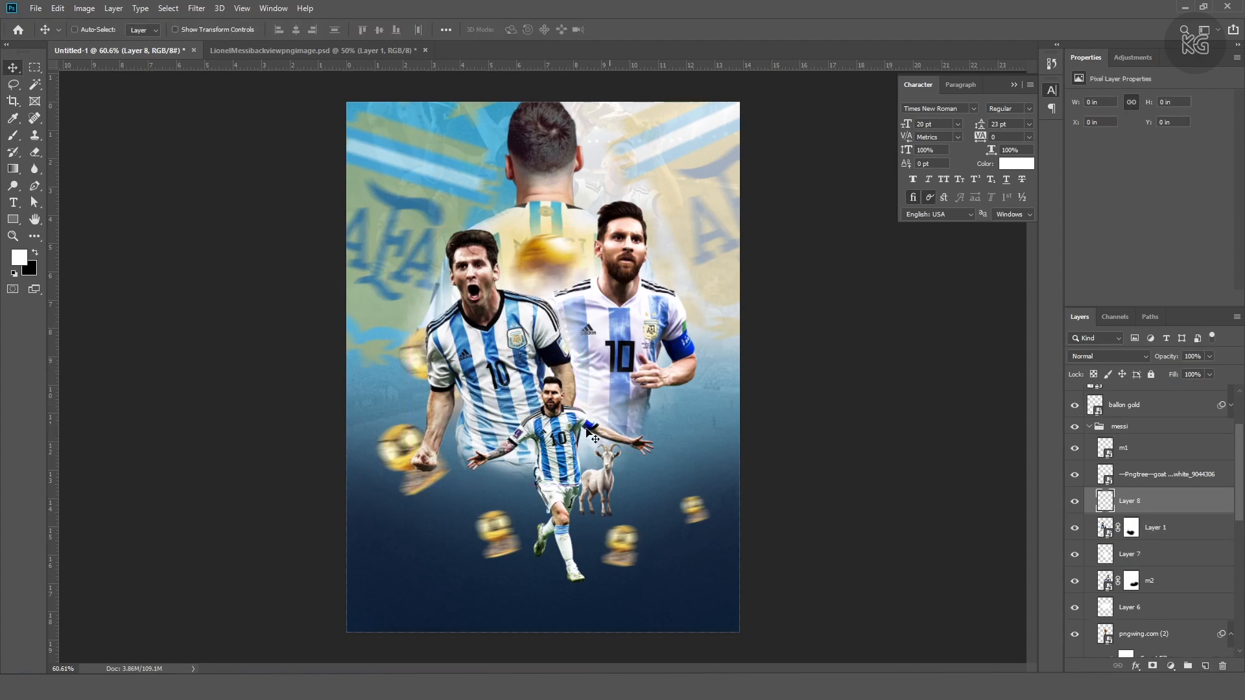
{"action": "key", "text": "b"}
{"action": "left_click_drag", "start_coordinate": [587, 441], "coordinate": [623, 454]}
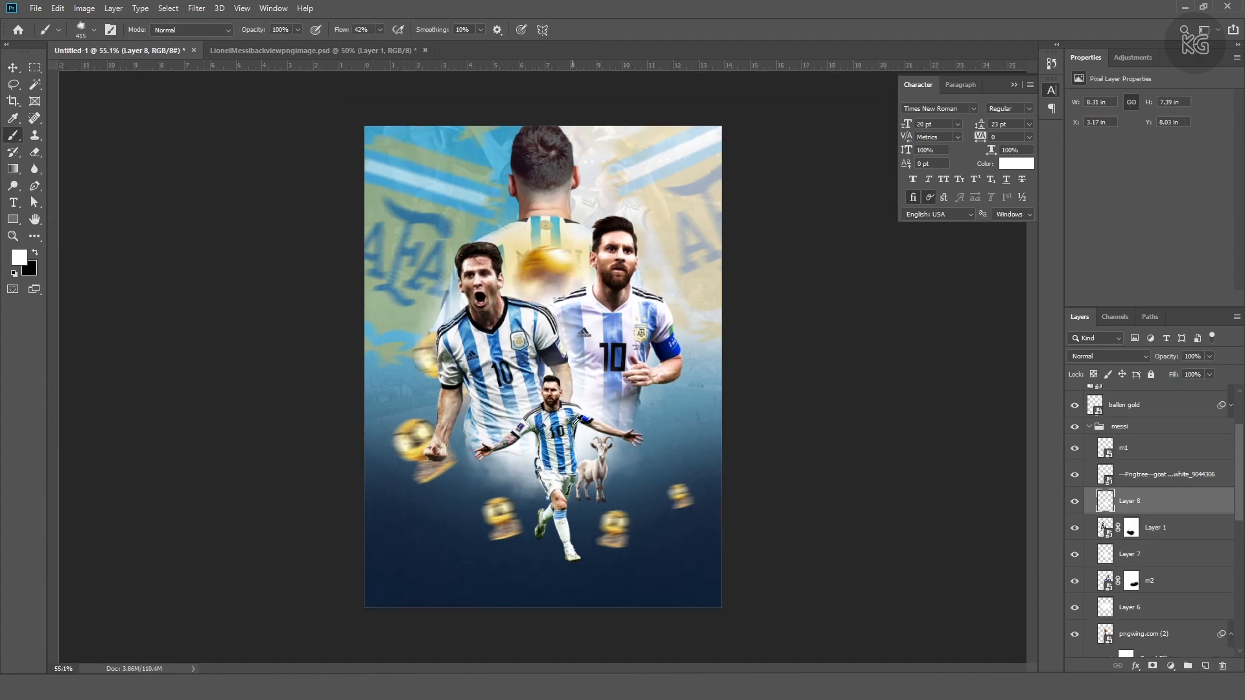
{"action": "key", "text": "v"}
{"action": "key", "text": "ctrl+minus"}
{"action": "scroll", "coordinate": [562, 431], "scroll_direction": "up", "scroll_amount": 3}
{"action": "key", "text": "b"}
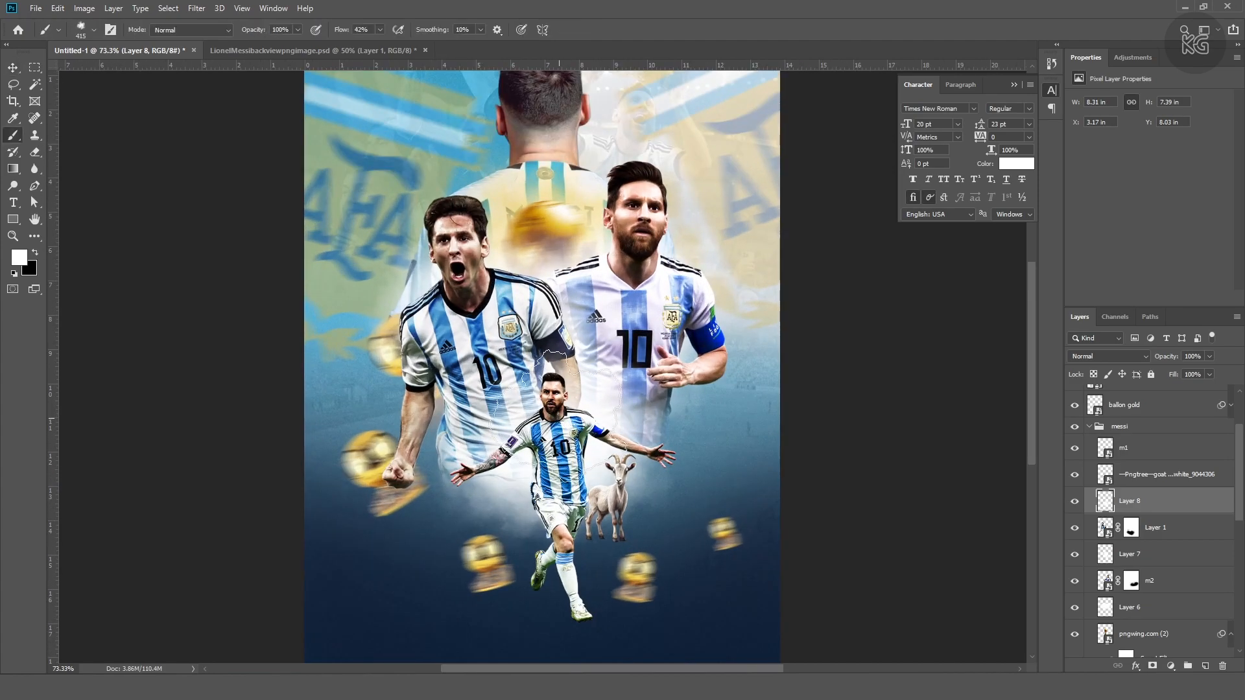
{"action": "key", "text": "v"}
{"action": "scroll", "coordinate": [561, 429], "scroll_direction": "down", "scroll_amount": 2}
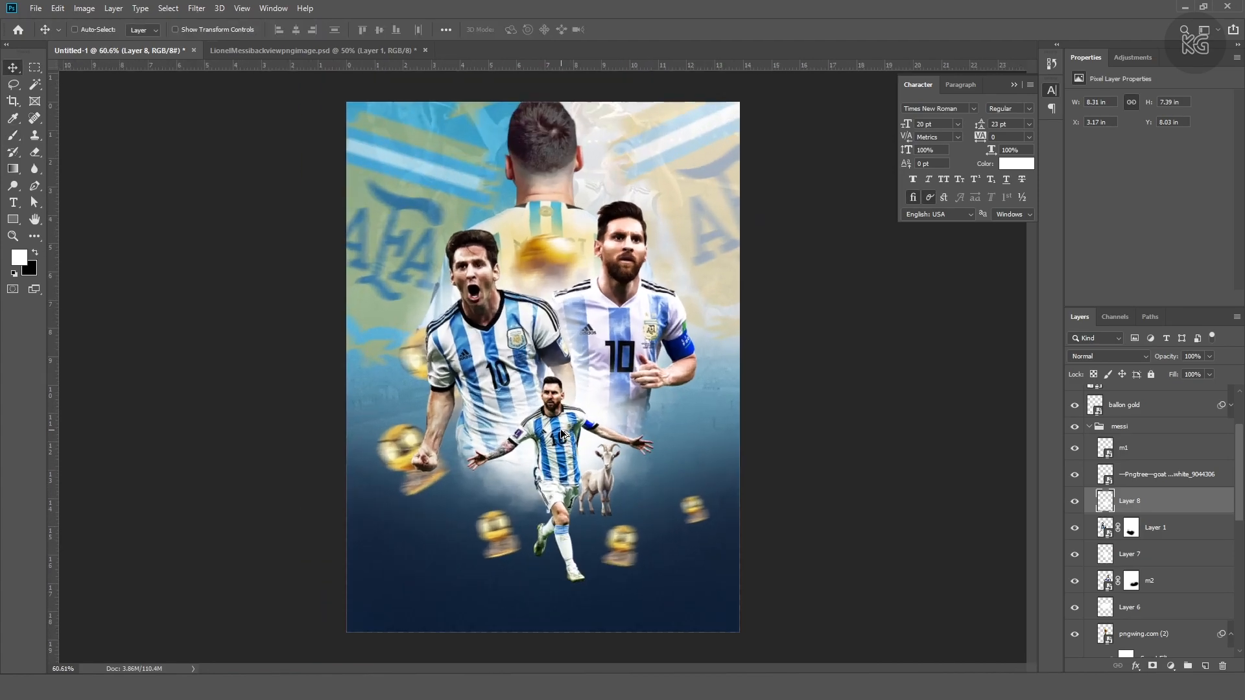
Add an Exposure adjustment clipped to the running player and raise the exposure to about +6.61
{"action": "scroll", "coordinate": [562, 437], "scroll_direction": "up", "scroll_amount": 1}
{"action": "left_click", "coordinate": [563, 437], "text": "ctrl"}
{"action": "scroll", "coordinate": [567, 440], "scroll_direction": "down", "scroll_amount": 1}
{"action": "scroll", "coordinate": [569, 441], "scroll_direction": "up", "scroll_amount": 1}
{"action": "left_click", "coordinate": [1170, 666]}
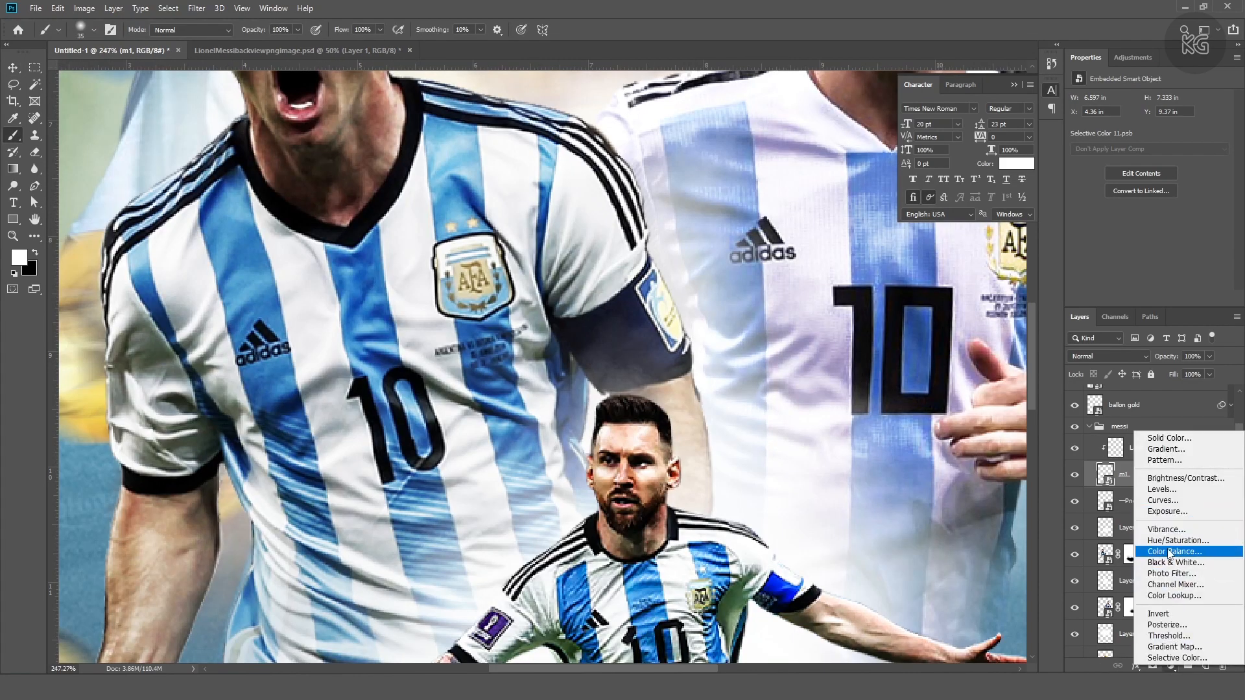
{"action": "left_click", "coordinate": [1167, 511]}
{"action": "left_click_drag", "start_coordinate": [1150, 128], "coordinate": [1201, 135]}
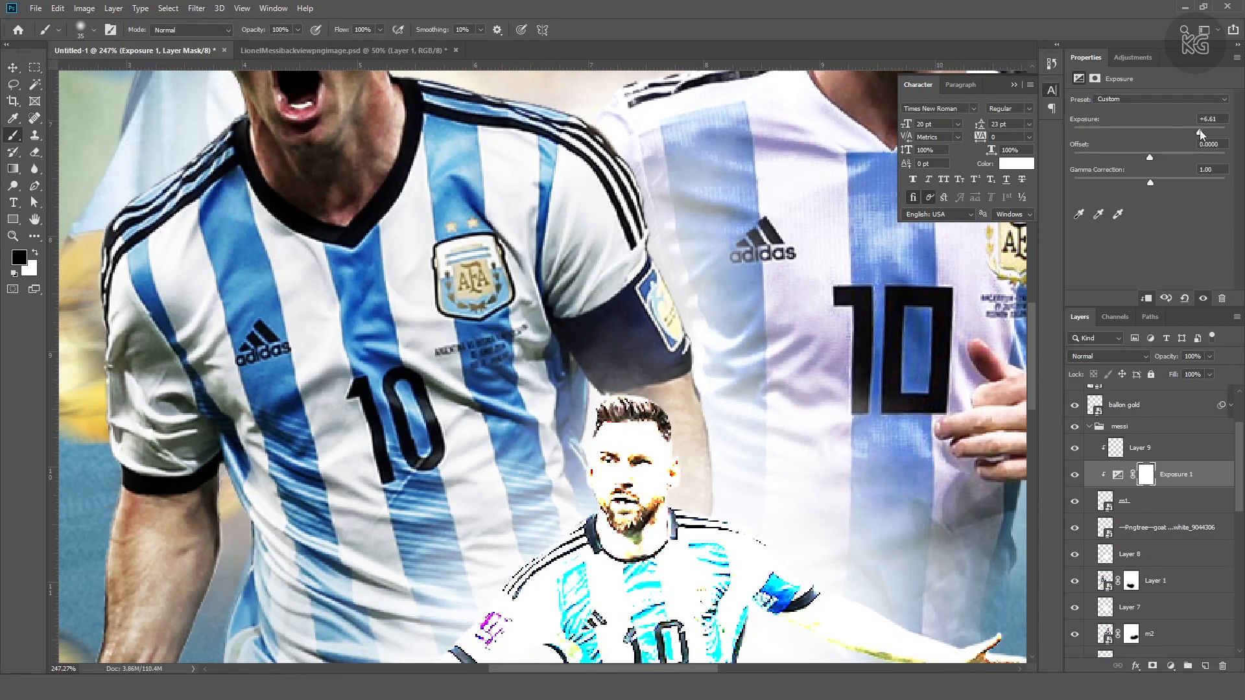
Invert the running player's Exposure mask, brush along his tattooed arm in white and set the brush flow to 10%
{"action": "left_click", "coordinate": [1145, 474]}
{"action": "left_click", "coordinate": [1187, 252]}
{"action": "left_click_drag", "start_coordinate": [580, 397], "coordinate": [498, 485]}
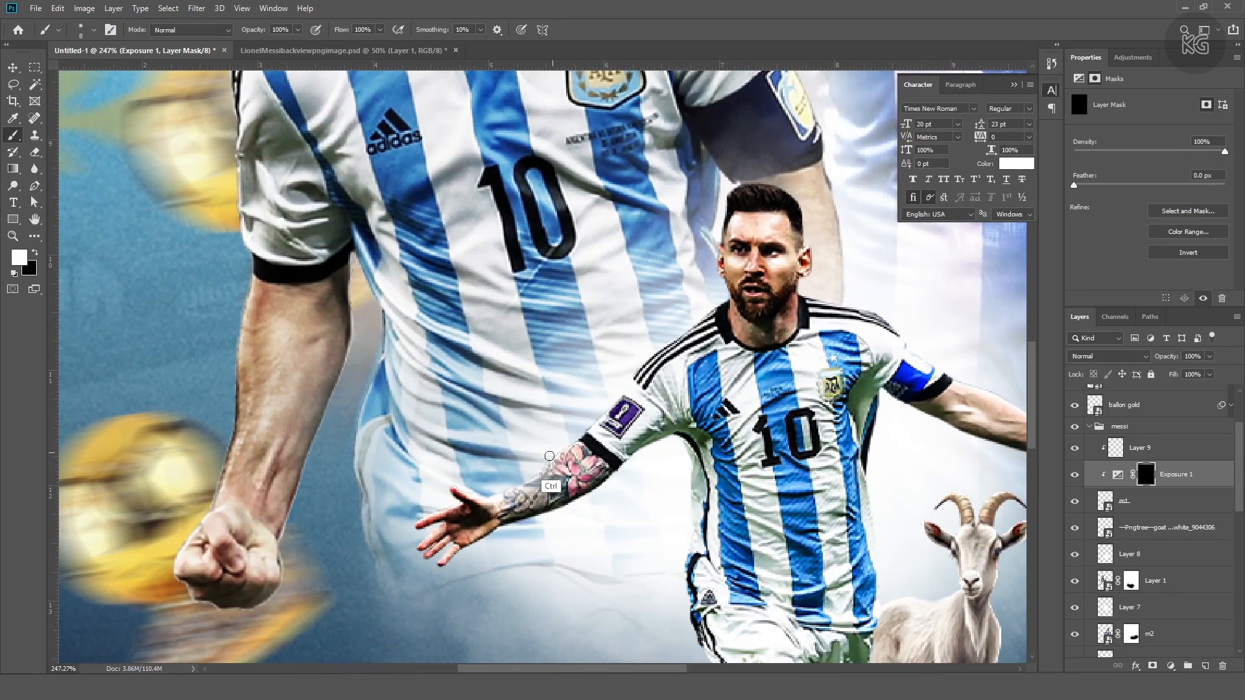
{"action": "type", "text": "10"}
{"action": "key", "text": "Return"}
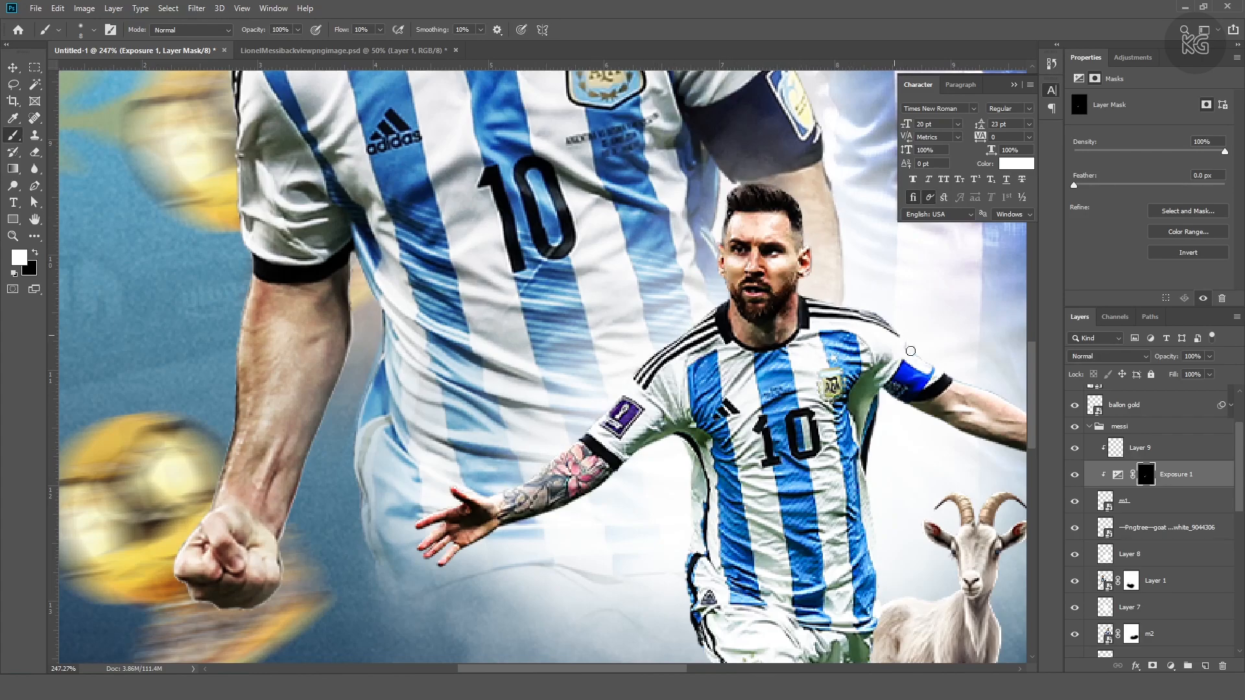
Paint bright rim highlights on the Exposure mask along the running player's shoulders, arms, shirt and legs
{"action": "left_click_drag", "start_coordinate": [894, 335], "coordinate": [760, 347]}
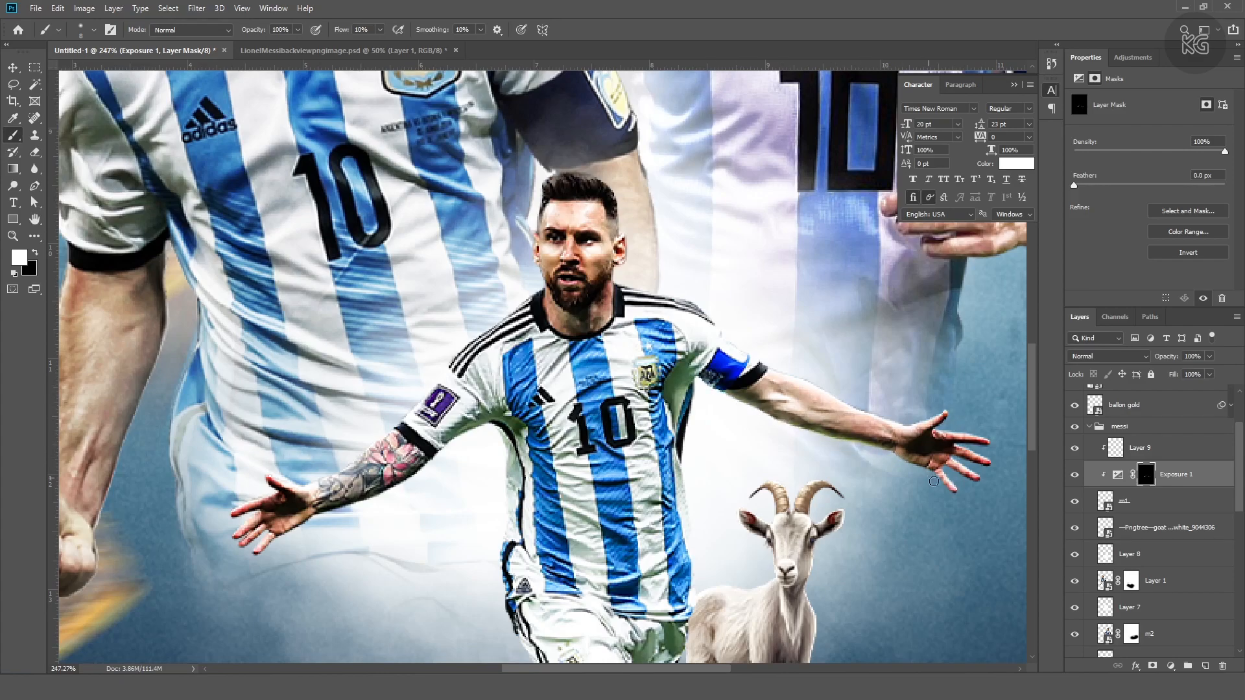
{"action": "left_click_drag", "start_coordinate": [482, 547], "coordinate": [573, 462]}
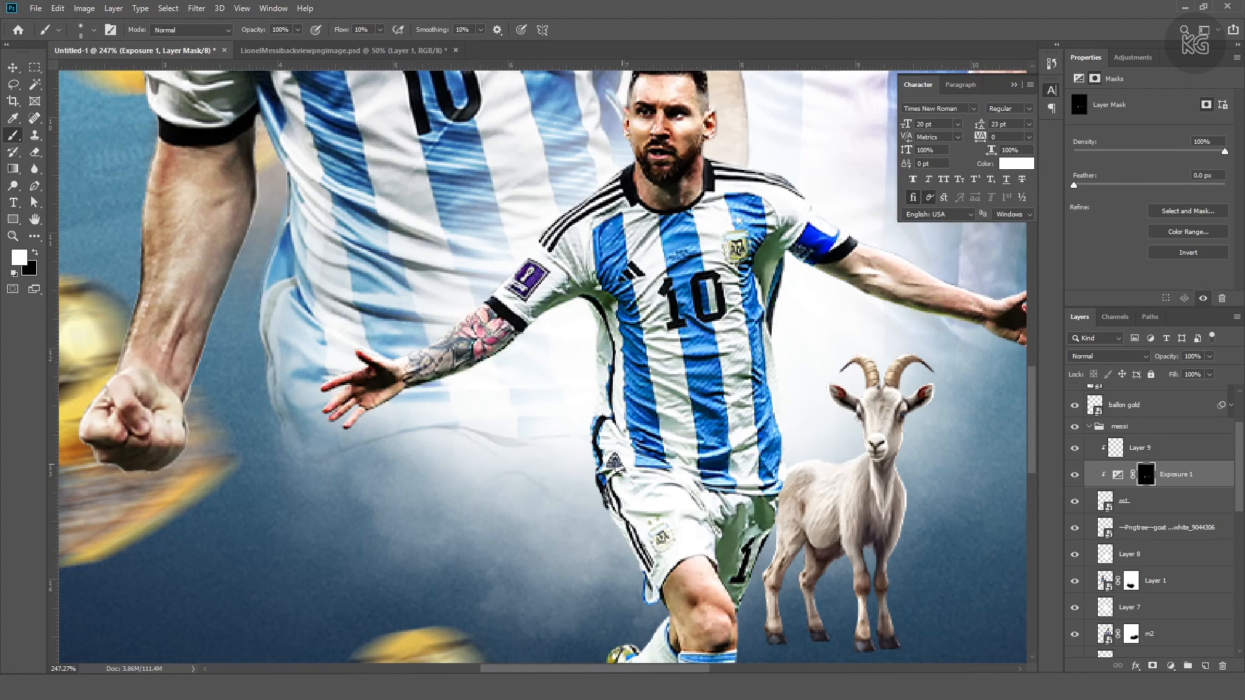
{"action": "scroll", "coordinate": [543, 366], "scroll_direction": "down", "scroll_amount": 3}
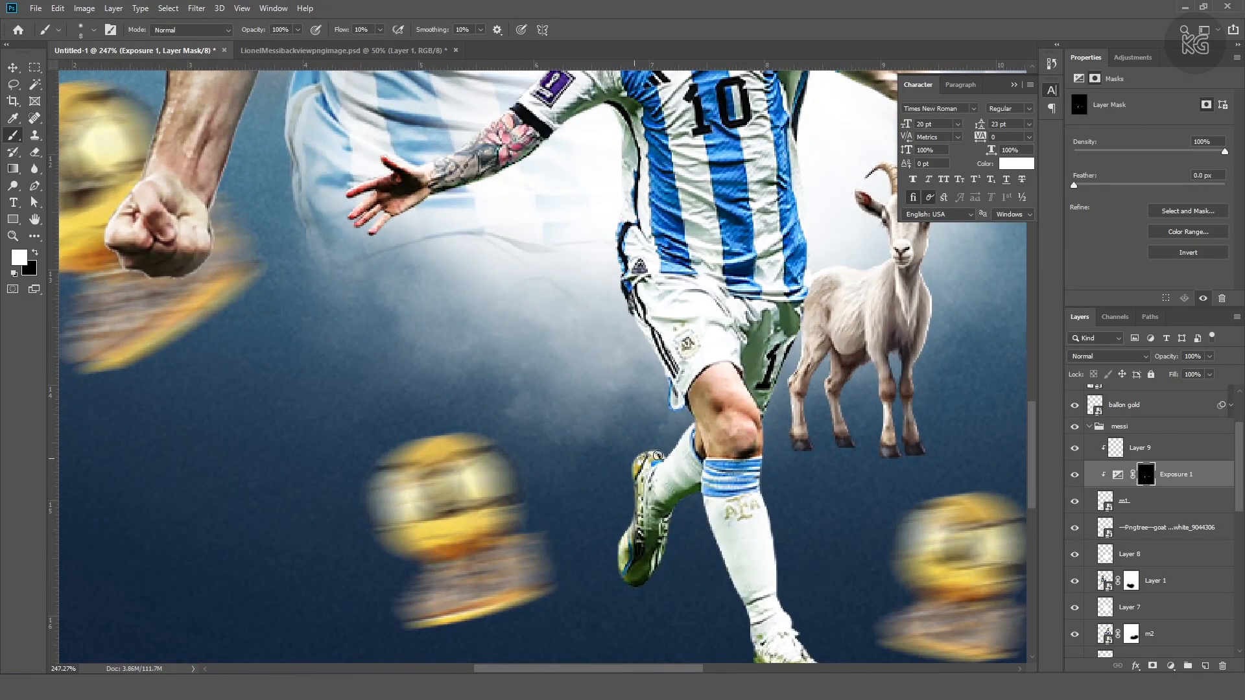
{"action": "scroll", "coordinate": [762, 428], "scroll_direction": "down", "scroll_amount": 3}
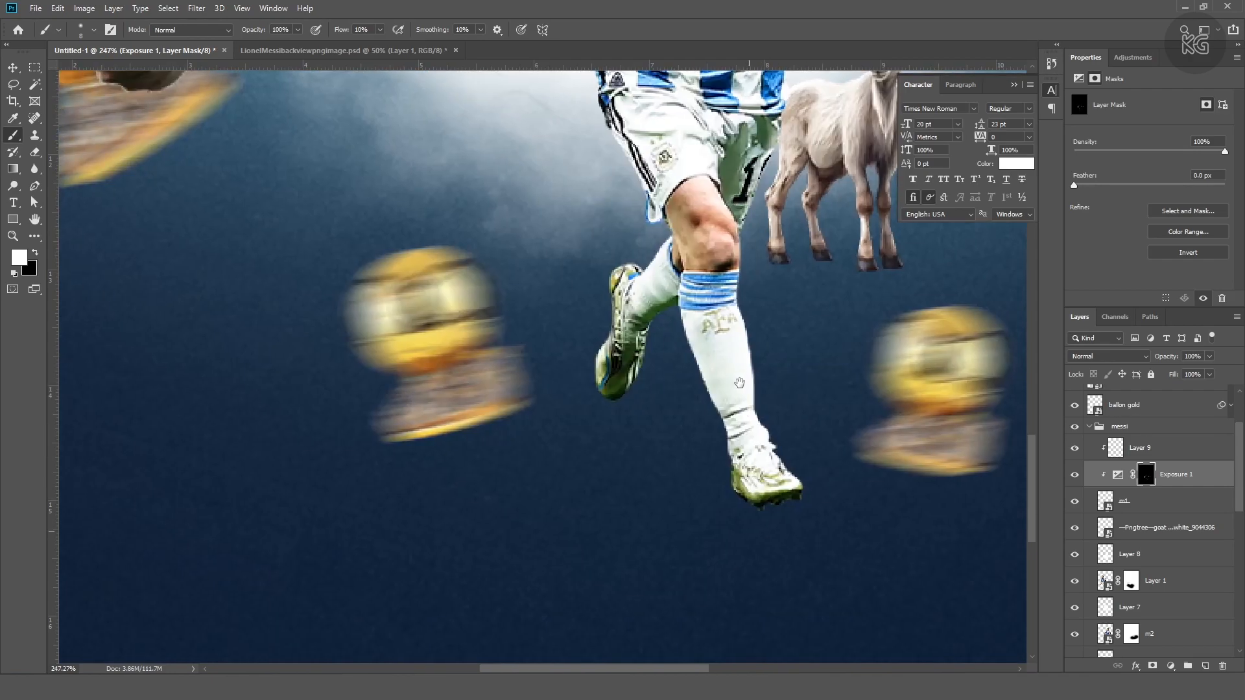
{"action": "scroll", "coordinate": [746, 454], "scroll_direction": "down", "scroll_amount": 5}
{"action": "scroll", "coordinate": [659, 371], "scroll_direction": "up", "scroll_amount": 2}
{"action": "scroll", "coordinate": [660, 371], "scroll_direction": "down", "scroll_amount": 2}
{"action": "scroll", "coordinate": [659, 371], "scroll_direction": "up", "scroll_amount": 6}
{"action": "scroll", "coordinate": [660, 370], "scroll_direction": "down", "scroll_amount": 4}
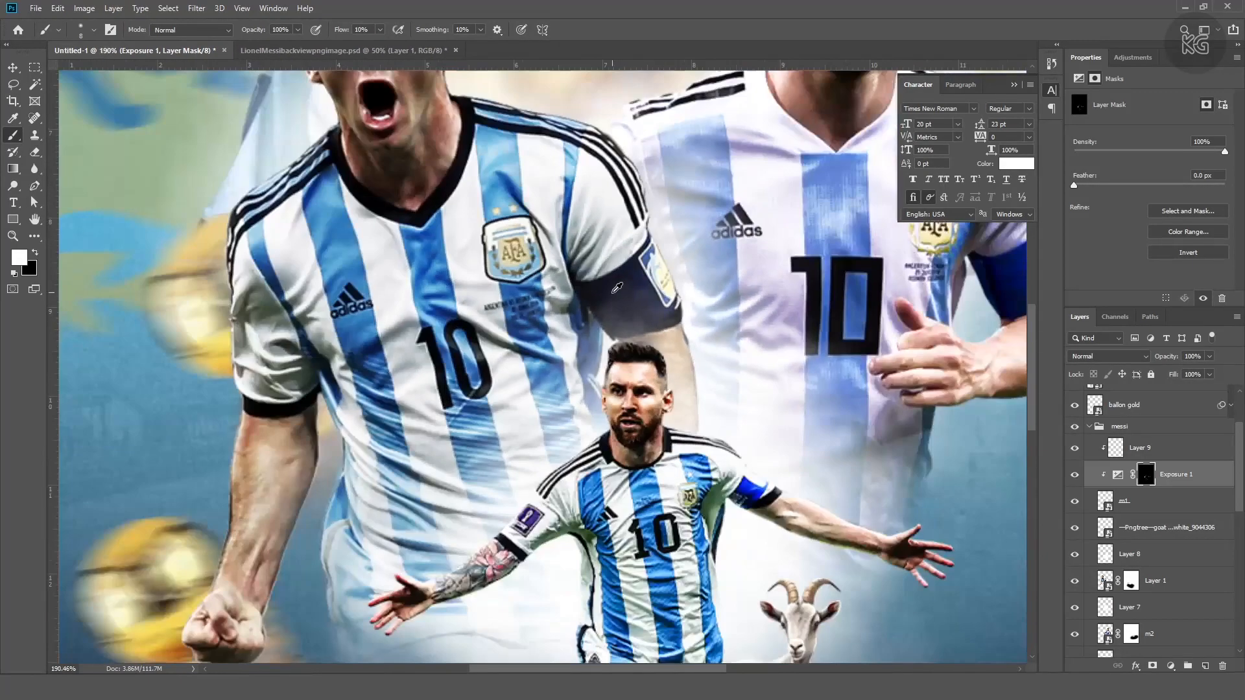
Add an Exposure adjustment clipped to the shouting player and raise its exposure
{"action": "key", "text": "v"}
{"action": "left_click", "coordinate": [1154, 580]}
{"action": "left_click", "coordinate": [1170, 666]}
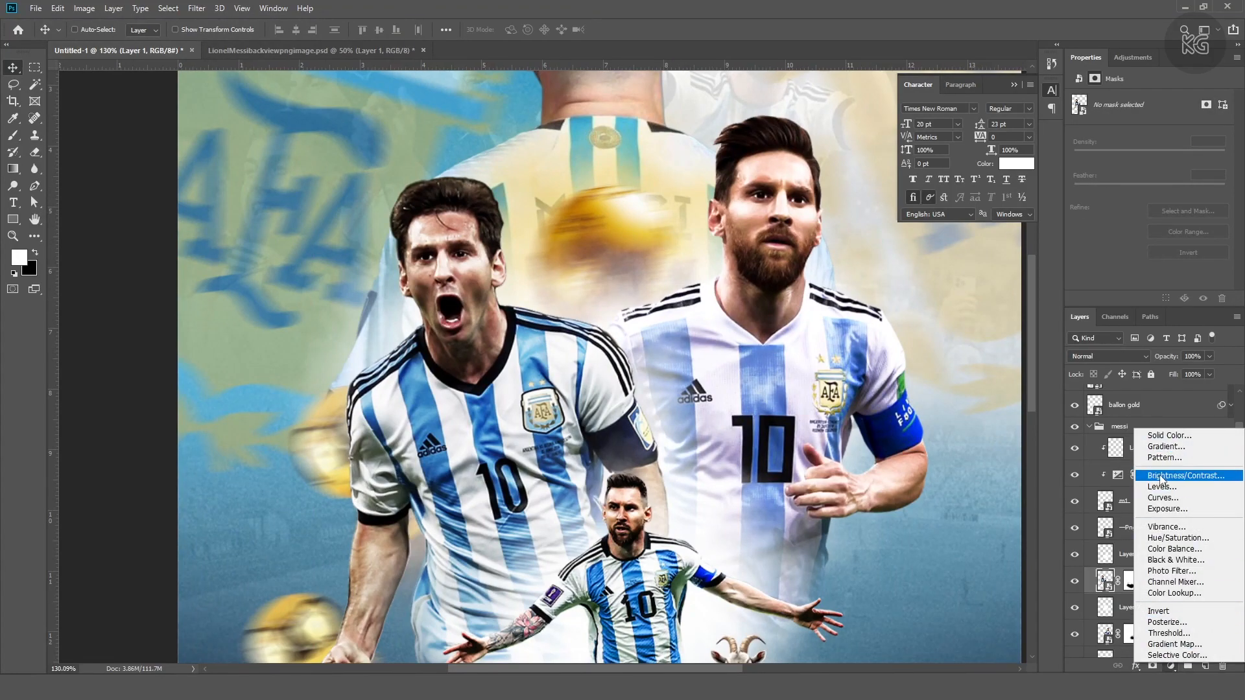
{"action": "left_click", "coordinate": [1166, 509]}
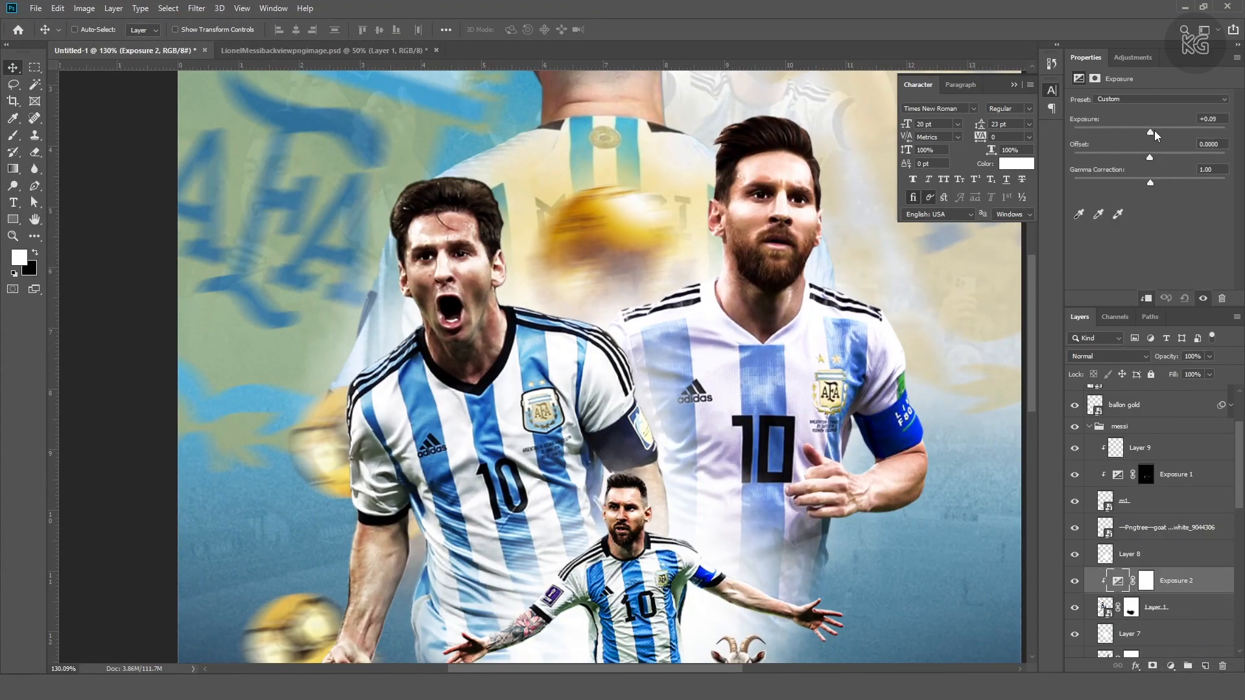
{"action": "left_click_drag", "start_coordinate": [1152, 135], "coordinate": [1176, 131]}
Invert the shouting player's Exposure mask and paint white highlights along his edges at 10% flow
{"action": "left_click", "coordinate": [1145, 580]}
{"action": "key", "text": "ctrl+i"}
{"action": "scroll", "coordinate": [496, 221], "scroll_direction": "down", "scroll_amount": 3}
{"action": "scroll", "coordinate": [496, 221], "scroll_direction": "up", "scroll_amount": 2}
{"action": "key", "text": "b"}
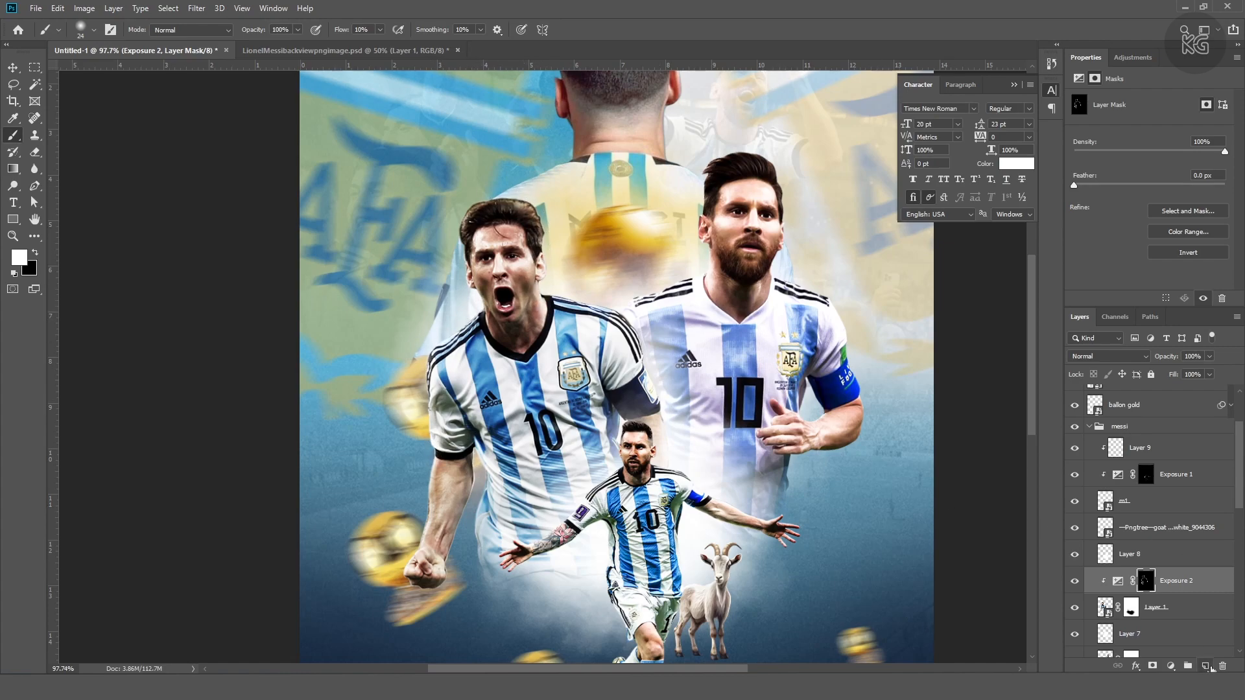
Add a layer clipped to the shouting player and brush sampled gold light along his shoulders and arms
{"action": "left_click", "coordinate": [1211, 667]}
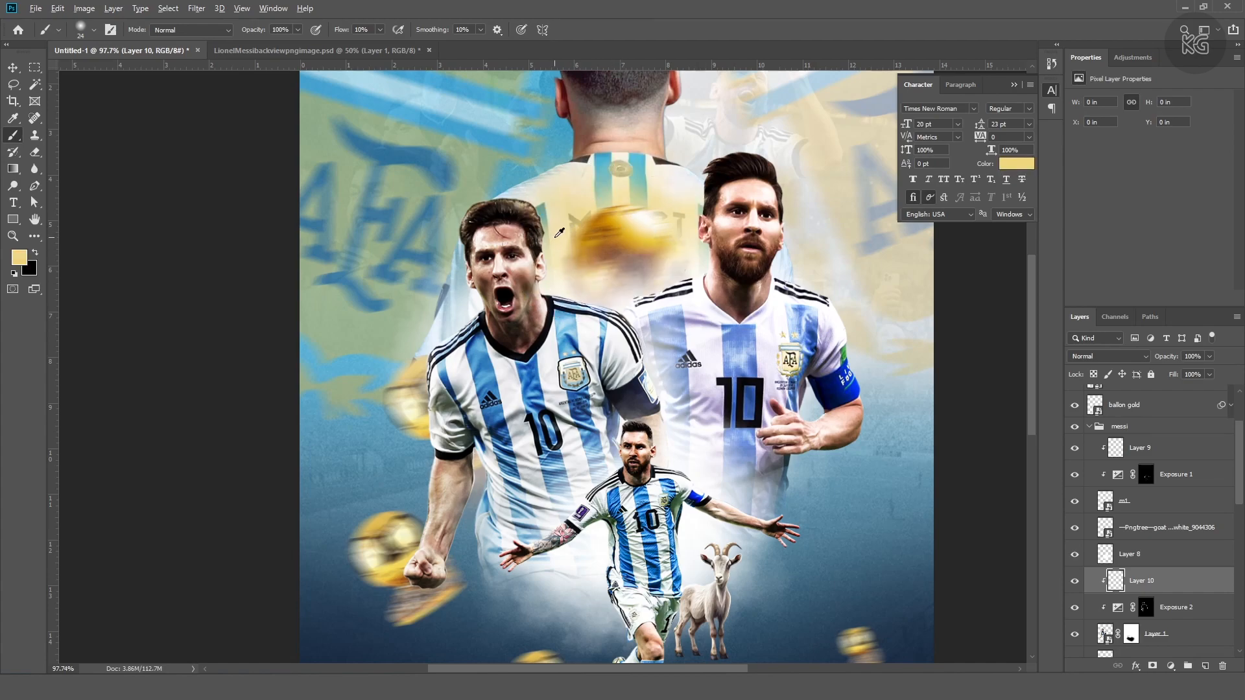
{"action": "key", "text": "e"}
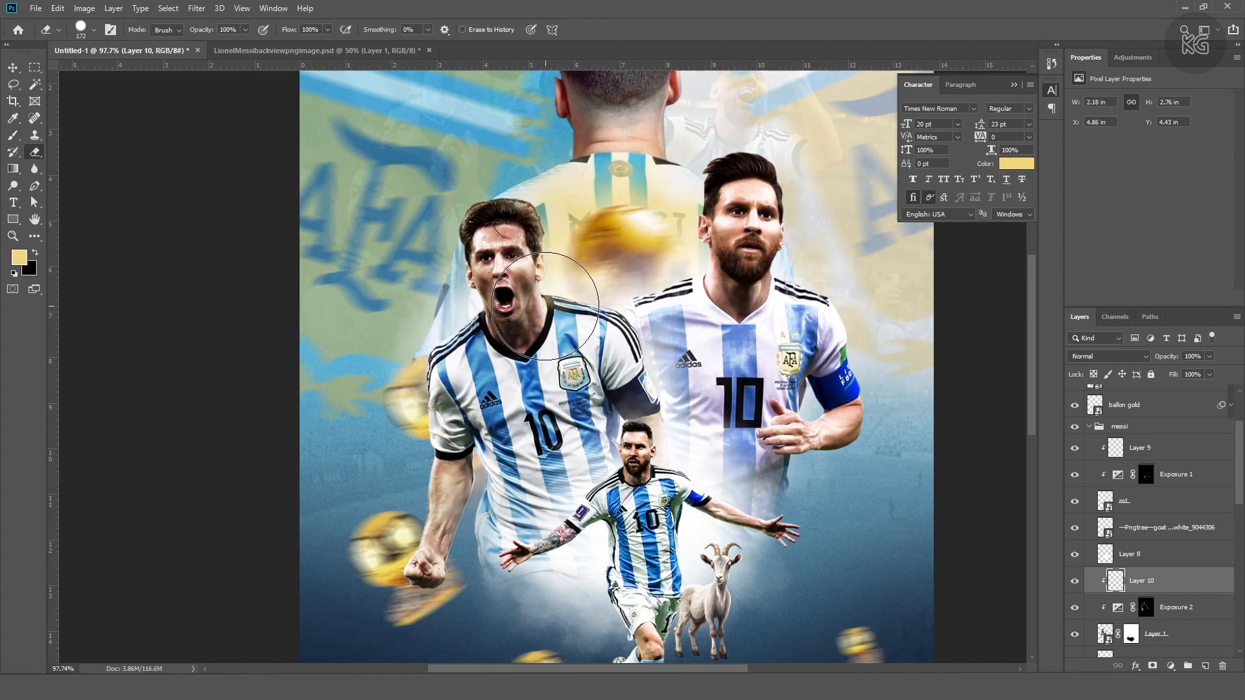
{"action": "key", "text": "b"}
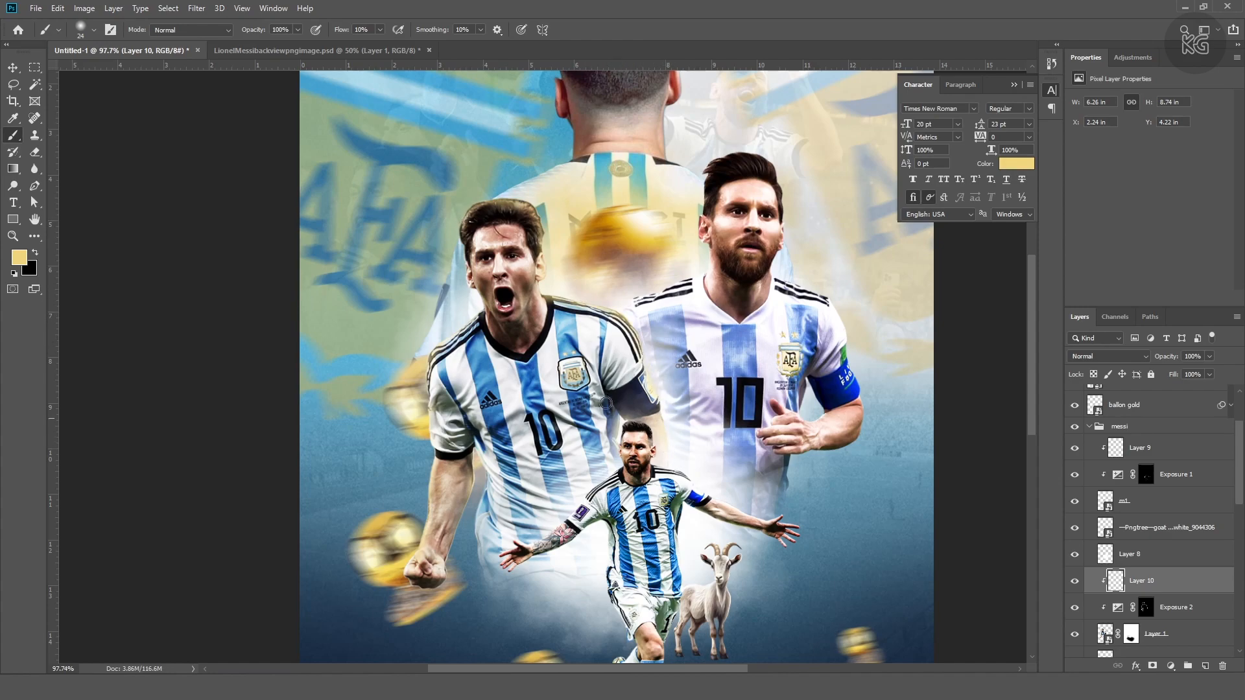
{"action": "scroll", "coordinate": [597, 326], "scroll_direction": "down", "scroll_amount": 3}
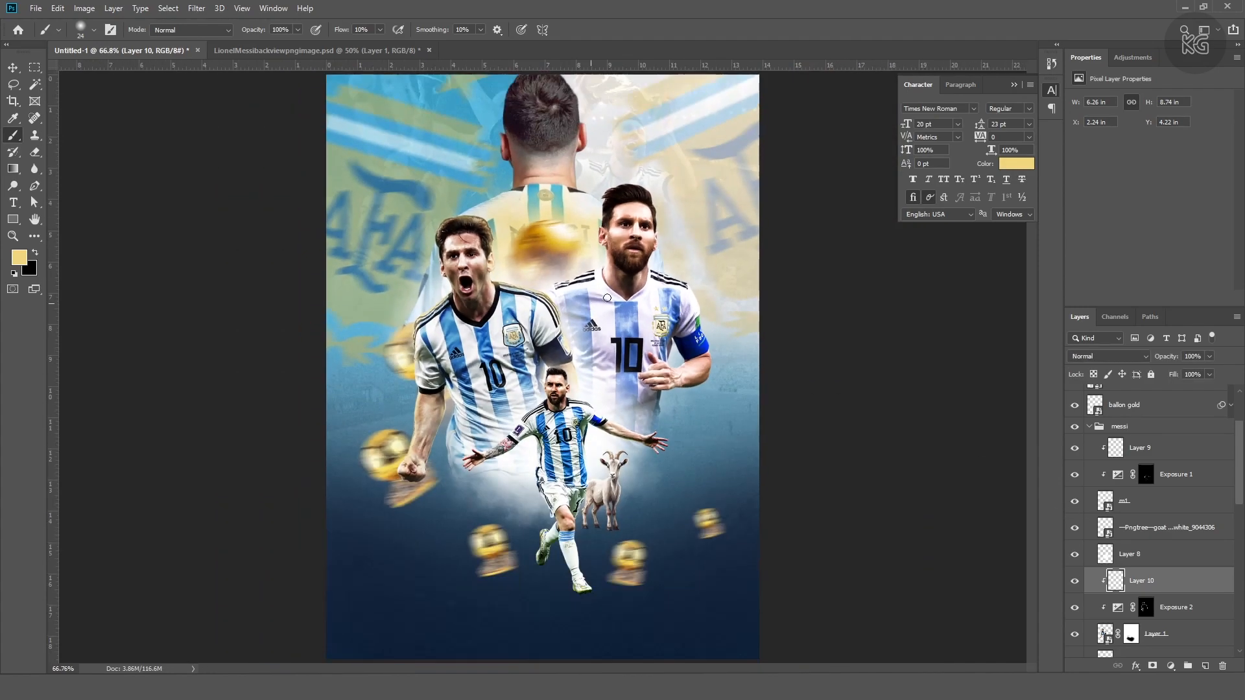
Add a new layer clipped to the bearded player for painting with the soft brush
{"action": "key", "text": "v"}
{"action": "left_click", "coordinate": [607, 298]}
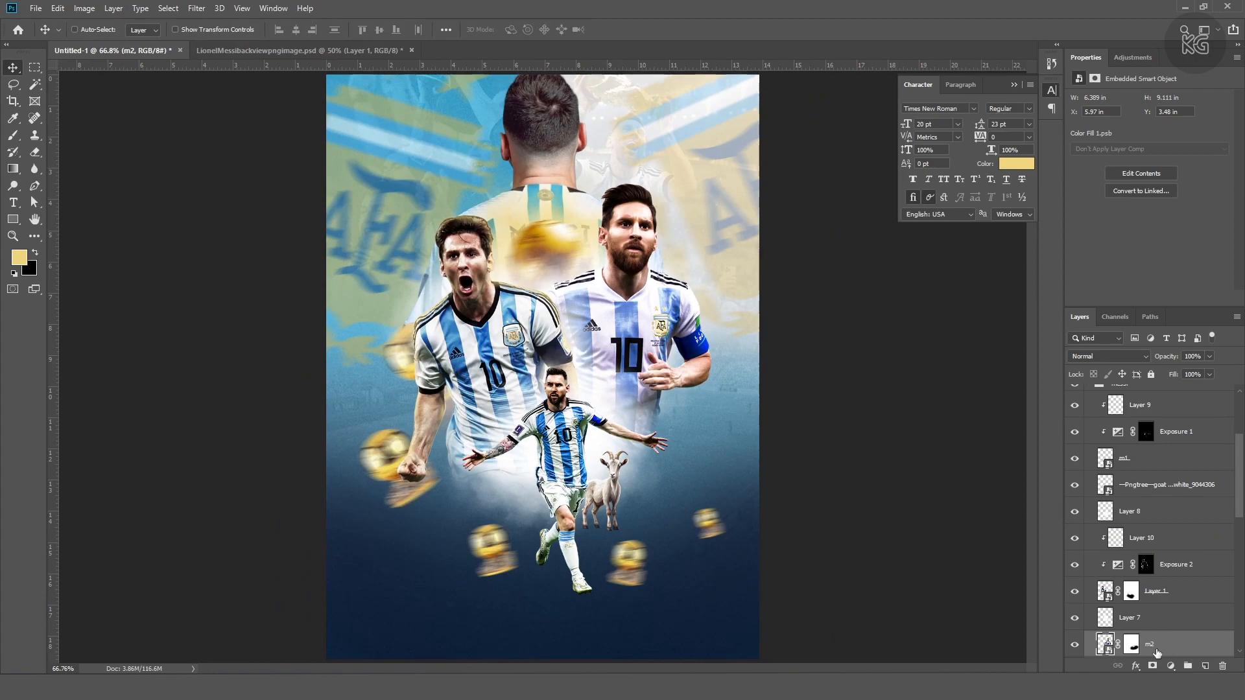
{"action": "left_click", "coordinate": [1205, 666]}
{"action": "left_click", "coordinate": [1106, 466], "text": "alt"}
{"action": "key", "text": "b"}
Brush golden rim light along the bearded player's hair, shoulders and side, resampling a paler yellow from the back-view shirt
{"action": "scroll", "coordinate": [597, 233], "scroll_direction": "up", "scroll_amount": 3}
{"action": "left_click_drag", "start_coordinate": [594, 196], "coordinate": [597, 227]}
{"action": "left_click_drag", "start_coordinate": [603, 277], "coordinate": [569, 284]}
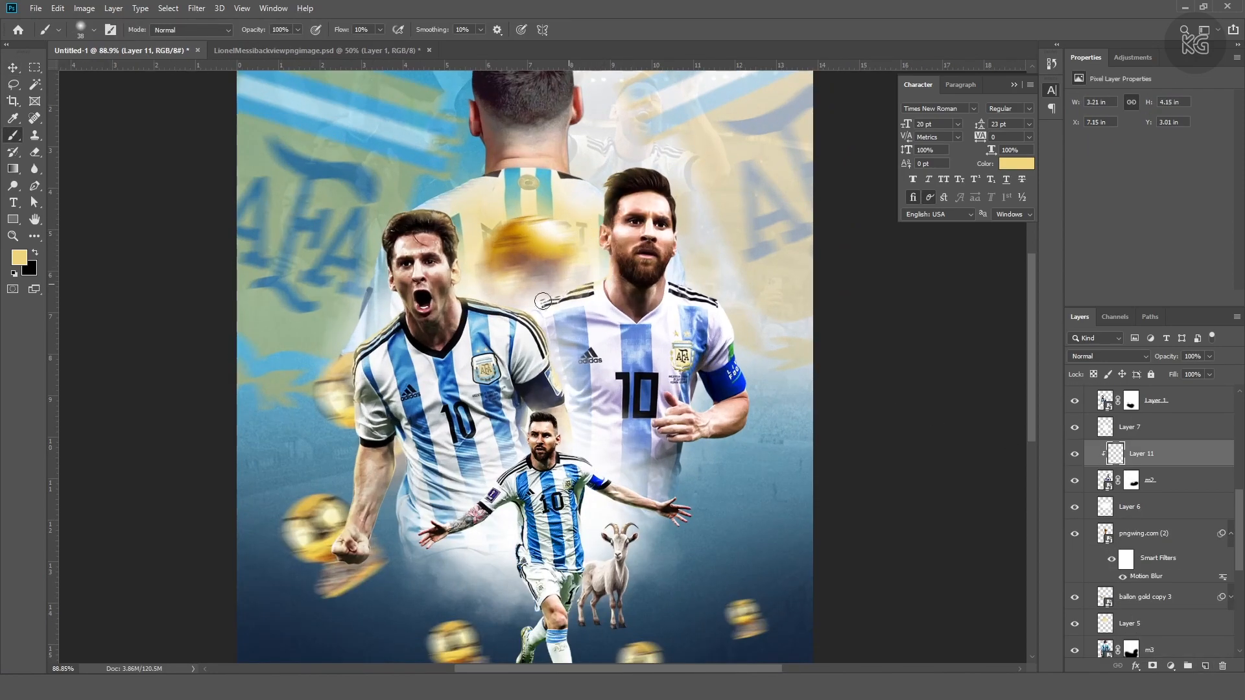
{"action": "left_click", "coordinate": [542, 231], "text": "alt"}
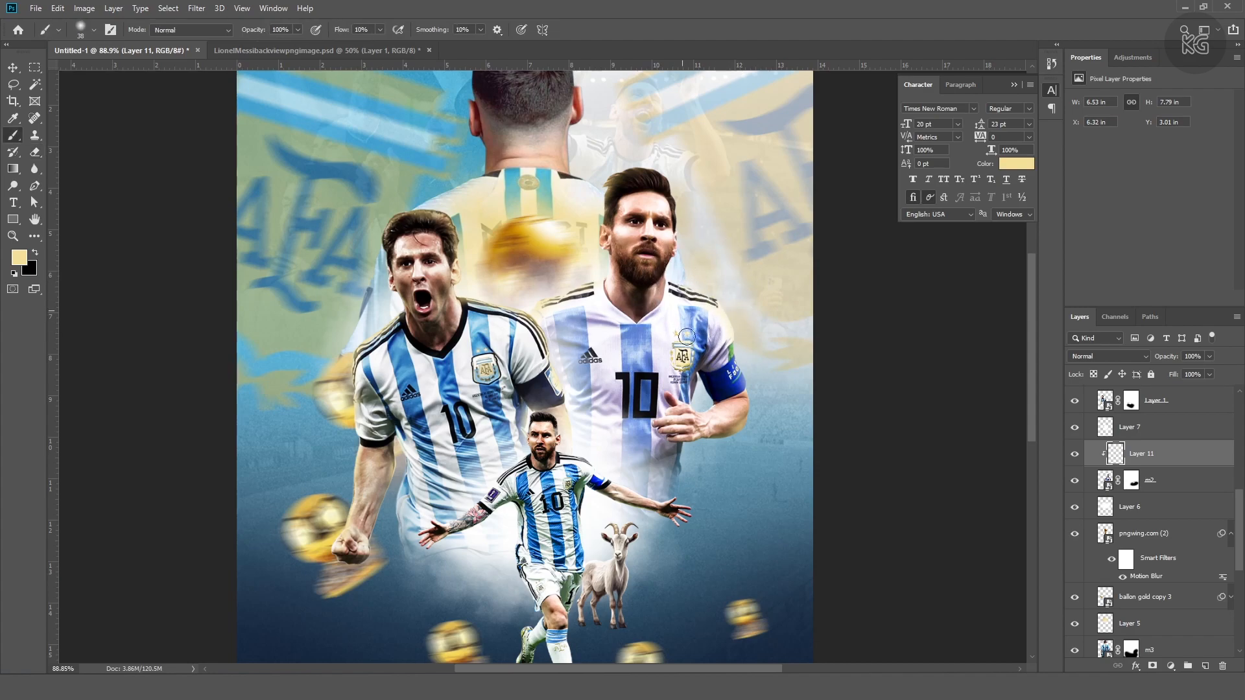
{"action": "left_click_drag", "start_coordinate": [668, 466], "coordinate": [673, 489]}
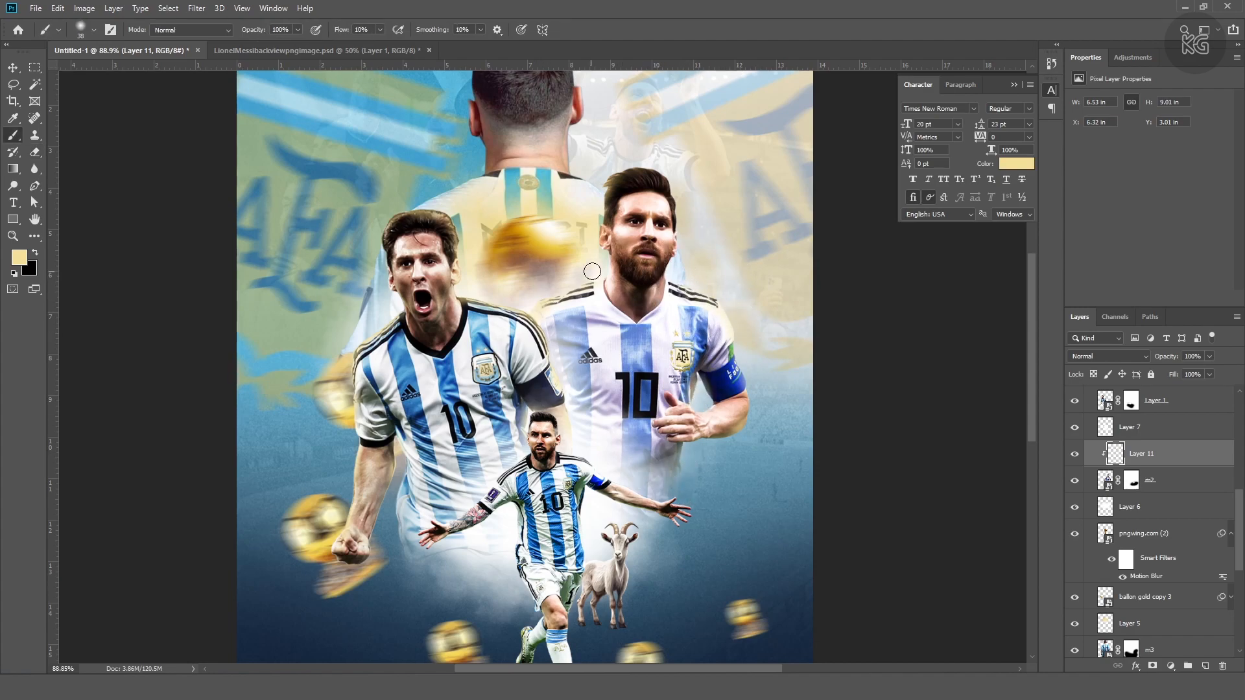
Finish the bearded player's golden rim light, then brush the same gold on a new layer clipped to the back-view player
{"action": "left_click_drag", "start_coordinate": [596, 297], "coordinate": [594, 284]}
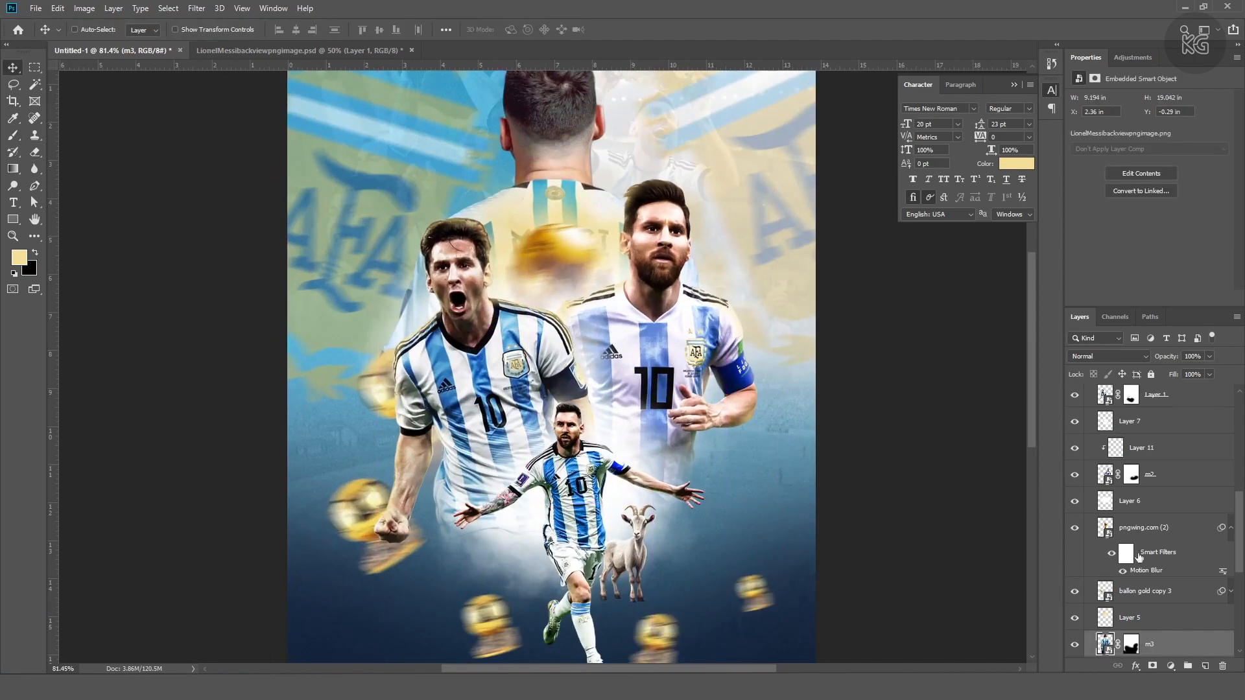
{"action": "key", "text": "b"}
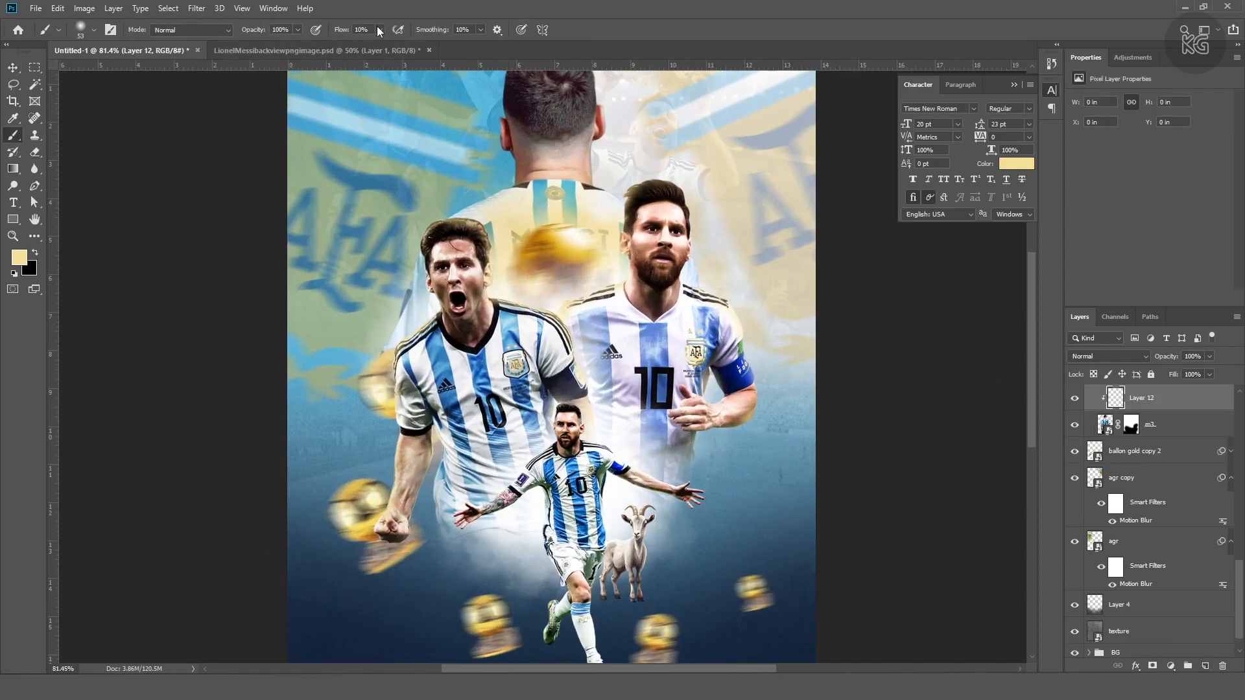
{"action": "left_click_drag", "start_coordinate": [496, 186], "coordinate": [436, 328]}
{"action": "mouse_move", "coordinate": [457, 320]}
{"action": "left_mouse_down"}
{"action": "mouse_move", "coordinate": [448, 264]}
{"action": "mouse_move", "coordinate": [446, 310]}
{"action": "left_mouse_up"}
{"action": "mouse_move", "coordinate": [551, 256]}
{"action": "left_mouse_down"}
{"action": "mouse_move", "coordinate": [532, 322]}
{"action": "mouse_move", "coordinate": [536, 261]}
{"action": "left_mouse_up"}
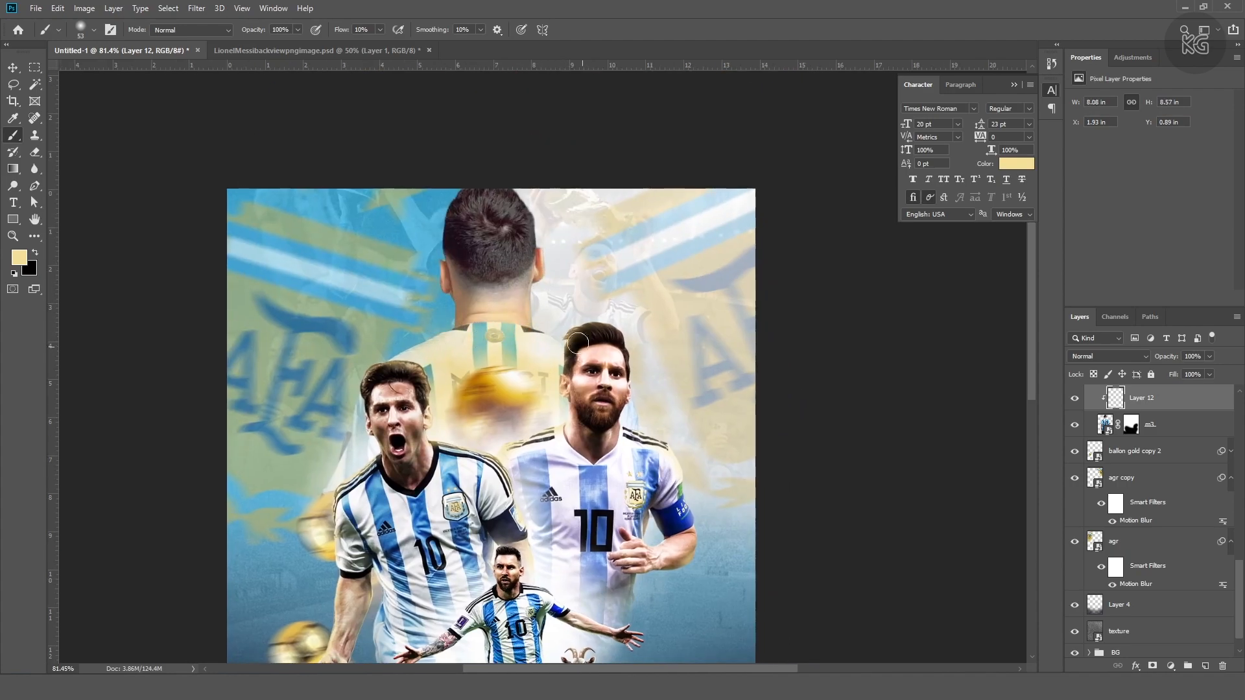
{"action": "scroll", "coordinate": [398, 339], "scroll_direction": "down", "scroll_amount": 4}
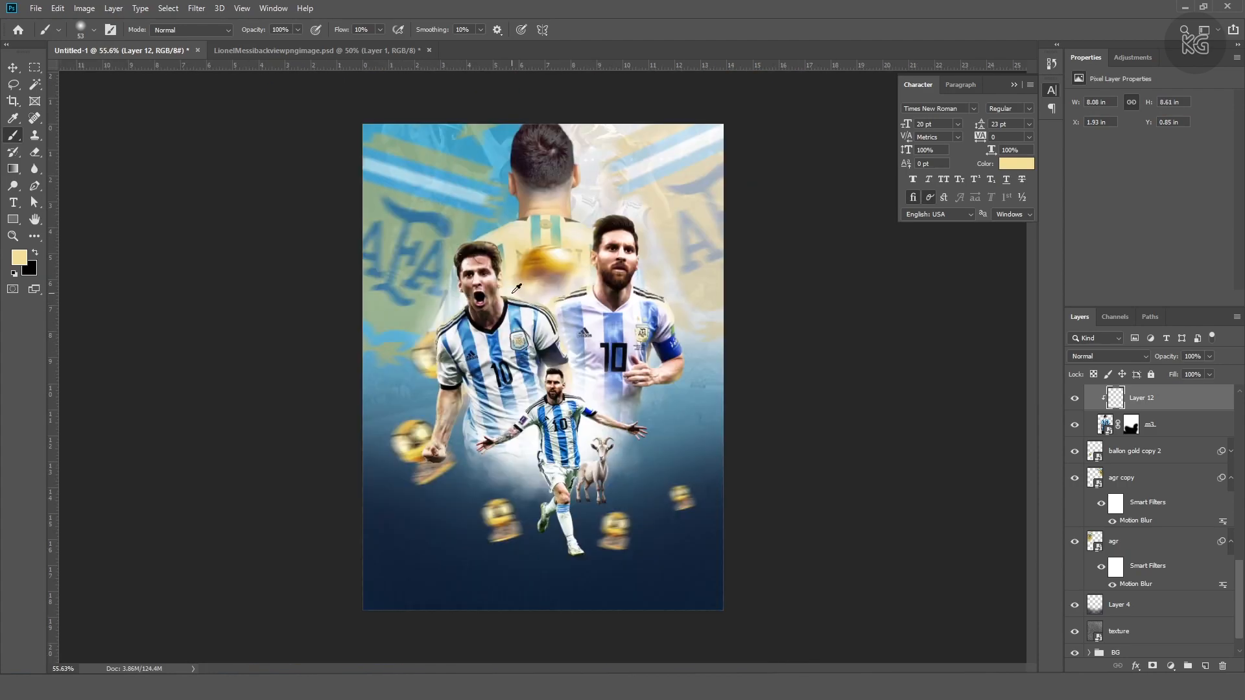
{"action": "scroll", "coordinate": [504, 286], "scroll_direction": "up", "scroll_amount": 1}
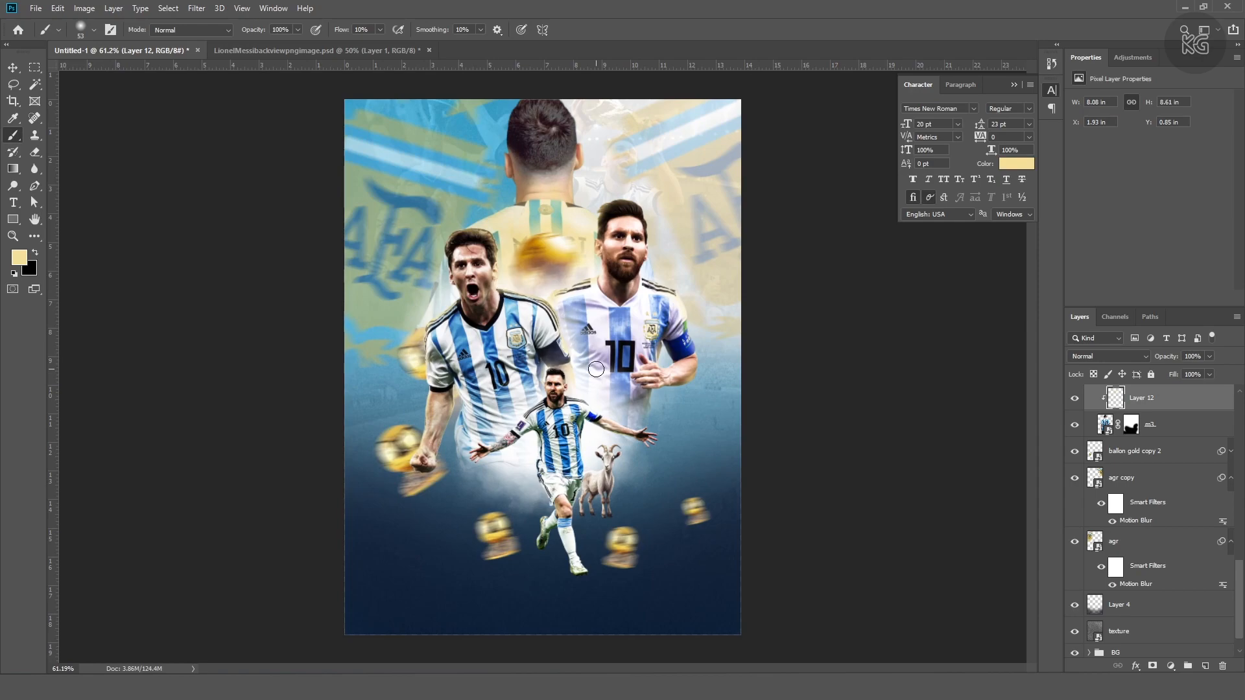
Add a new layer between the goat and the running player for painting ground shadows
{"action": "key", "text": "v"}
{"action": "left_click", "coordinate": [606, 481]}
{"action": "left_click", "coordinate": [1206, 665]}
{"action": "scroll", "coordinate": [576, 524], "scroll_direction": "up", "scroll_amount": 7}
{"action": "key", "text": "b"}
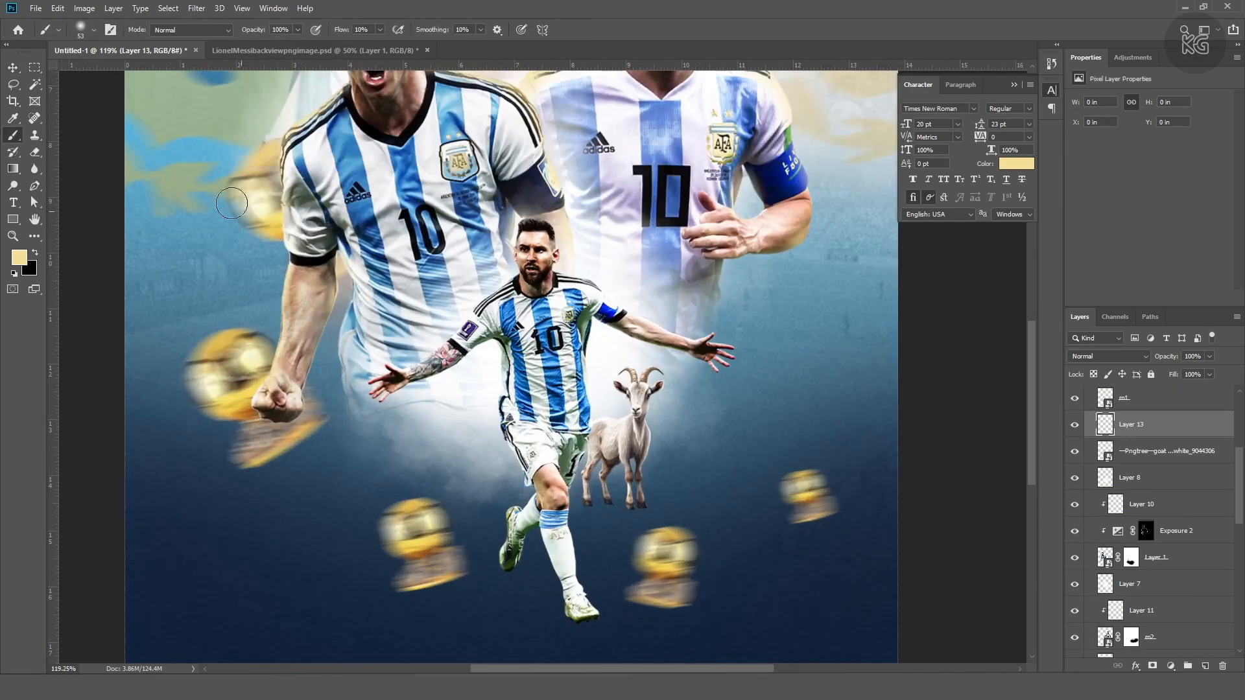
Paint a black ground shadow under the running player's front shoe with a flattened brush, raising the flow to 100%
{"action": "left_click", "coordinate": [94, 30]}
{"action": "right_click", "coordinate": [566, 590], "text": "alt"}
{"action": "right_click", "coordinate": [576, 615], "text": "alt"}
{"action": "key", "text": "d"}
{"action": "key", "text": "x"}
{"action": "key", "text": "x"}
{"action": "right_click", "coordinate": [577, 620], "text": "alt"}
{"action": "left_click_drag", "start_coordinate": [577, 619], "coordinate": [582, 615]}
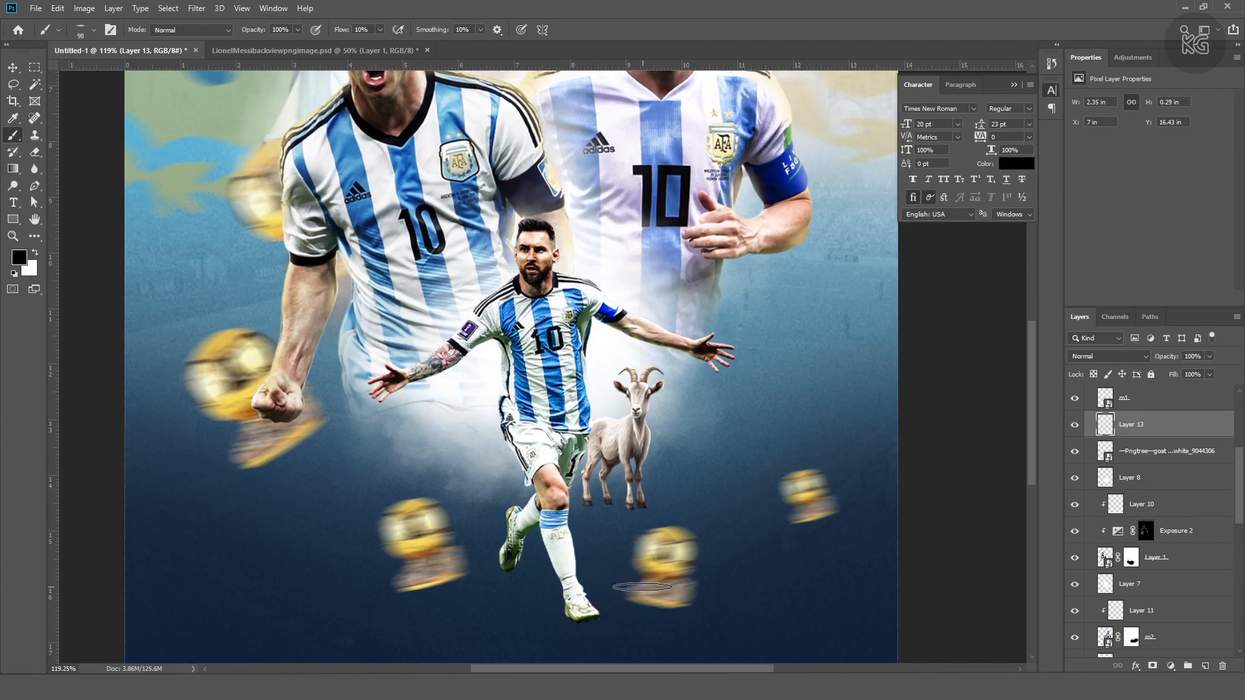
{"action": "left_click", "coordinate": [563, 617]}
{"action": "left_click", "coordinate": [562, 621]}
{"action": "right_click", "coordinate": [502, 575], "text": "alt"}
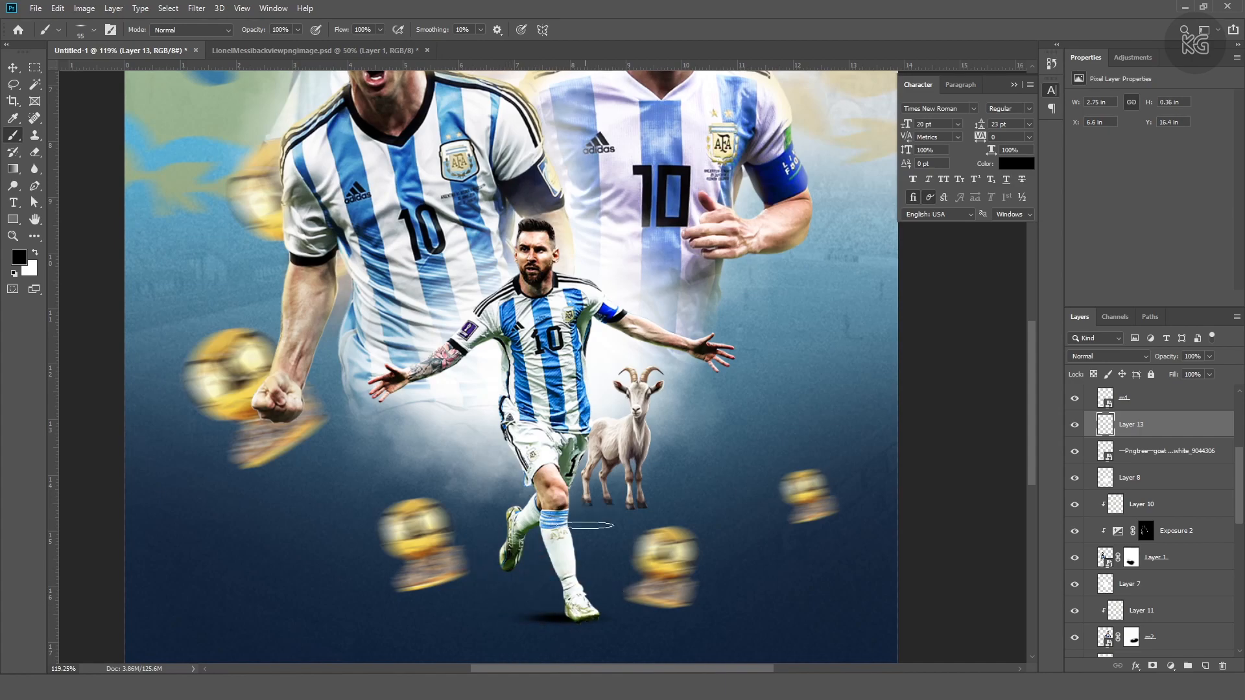
Brush small flat black shadows under the goat's hooves with a reduced brush size
{"action": "scroll", "coordinate": [562, 493], "scroll_direction": "down", "scroll_amount": 5}
{"action": "scroll", "coordinate": [587, 500], "scroll_direction": "up", "scroll_amount": 10}
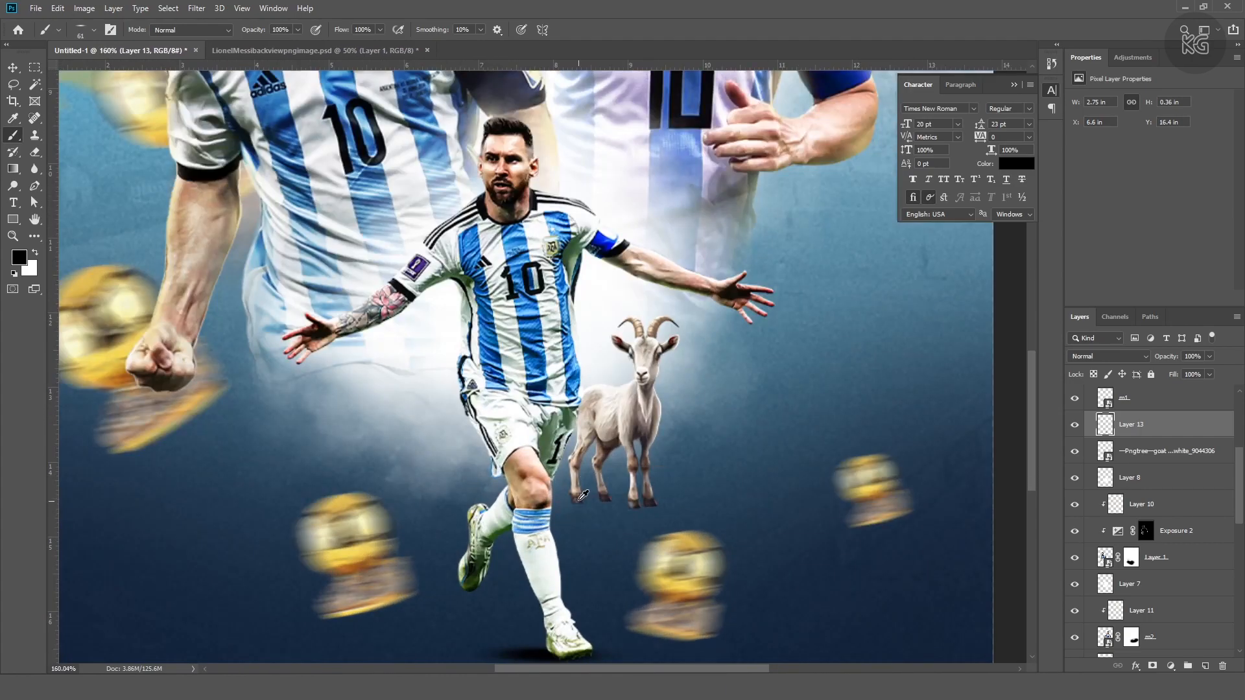
{"action": "right_click", "coordinate": [586, 513], "text": "alt"}
{"action": "right_click", "coordinate": [578, 510], "text": "alt"}
{"action": "left_click", "coordinate": [575, 508]}
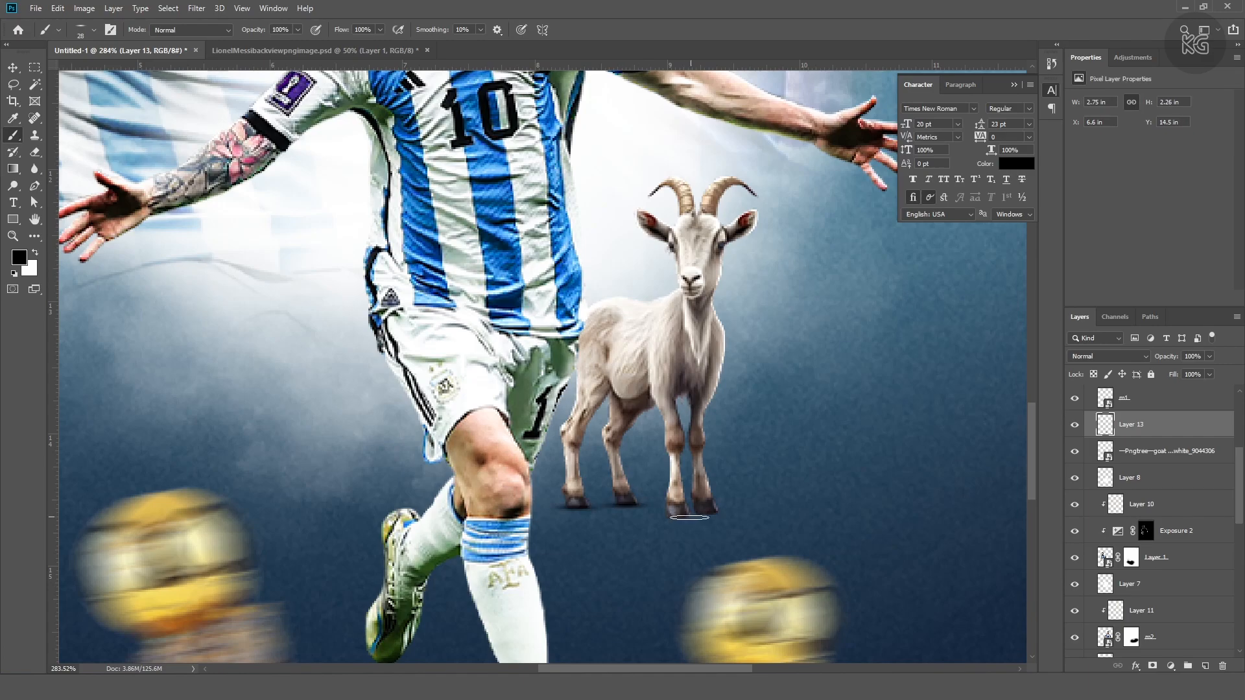
{"action": "scroll", "coordinate": [702, 508], "scroll_direction": "down", "scroll_amount": 6}
{"action": "scroll", "coordinate": [599, 480], "scroll_direction": "up", "scroll_amount": 3}
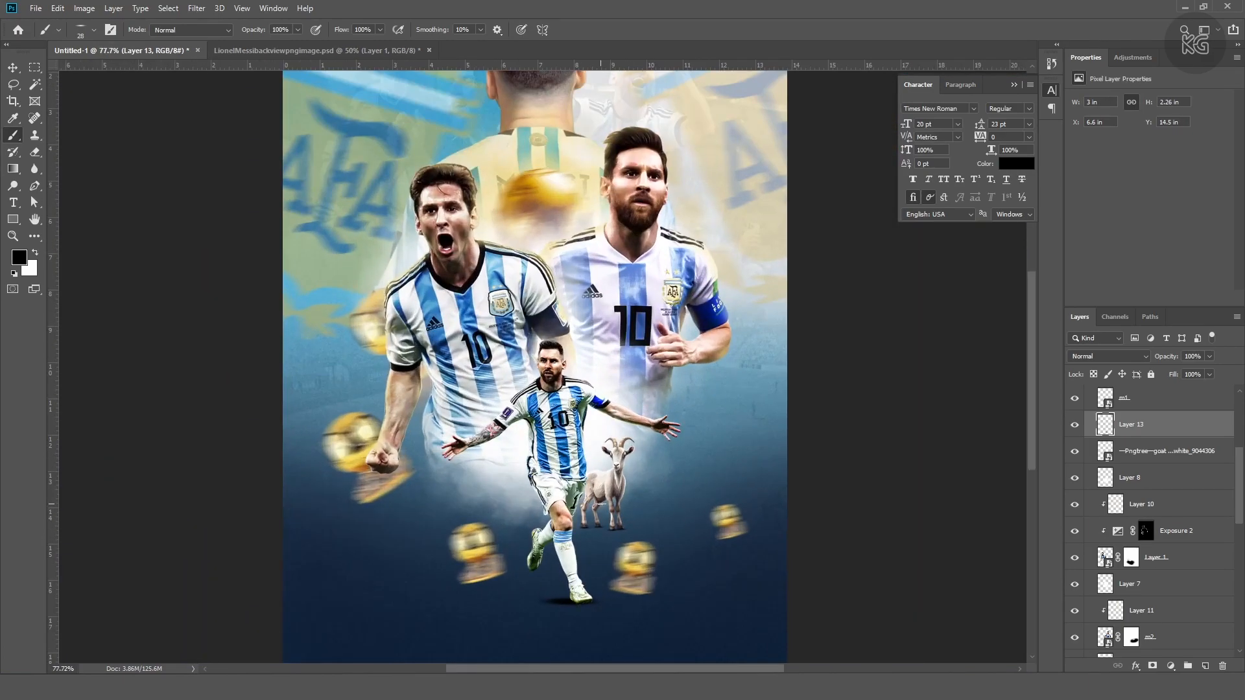
Add a new layer clipped to the goat for painting its rim light
{"action": "key", "text": "v"}
{"action": "left_click", "coordinate": [605, 483]}
{"action": "left_click", "coordinate": [1204, 666]}
{"action": "key", "text": "ctrl+alt+g"}
{"action": "scroll", "coordinate": [671, 460], "scroll_direction": "up", "scroll_amount": 4}
{"action": "key", "text": "b"}
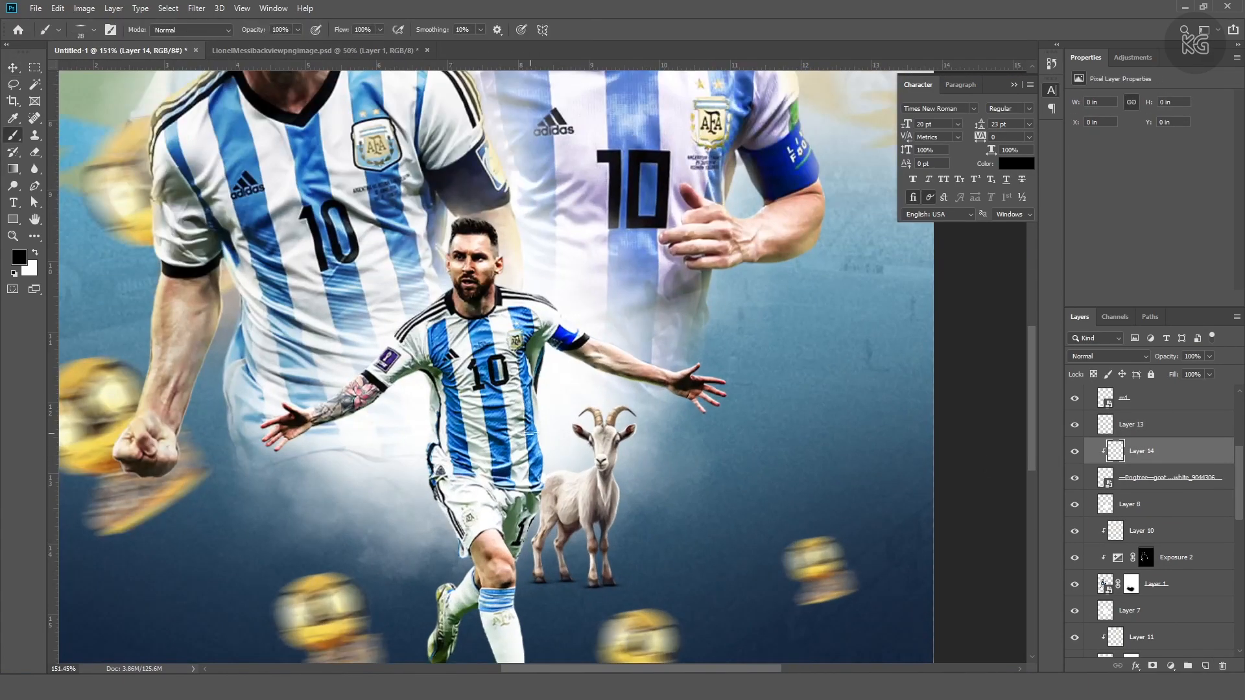
Paint soft white highlights along the goat's edges with a round brush at 100% flow
{"action": "left_click", "coordinate": [92, 32]}
{"action": "left_click", "coordinate": [48, 131]}
{"action": "key", "text": "x"}
{"action": "left_click_drag", "start_coordinate": [537, 487], "coordinate": [531, 531]}
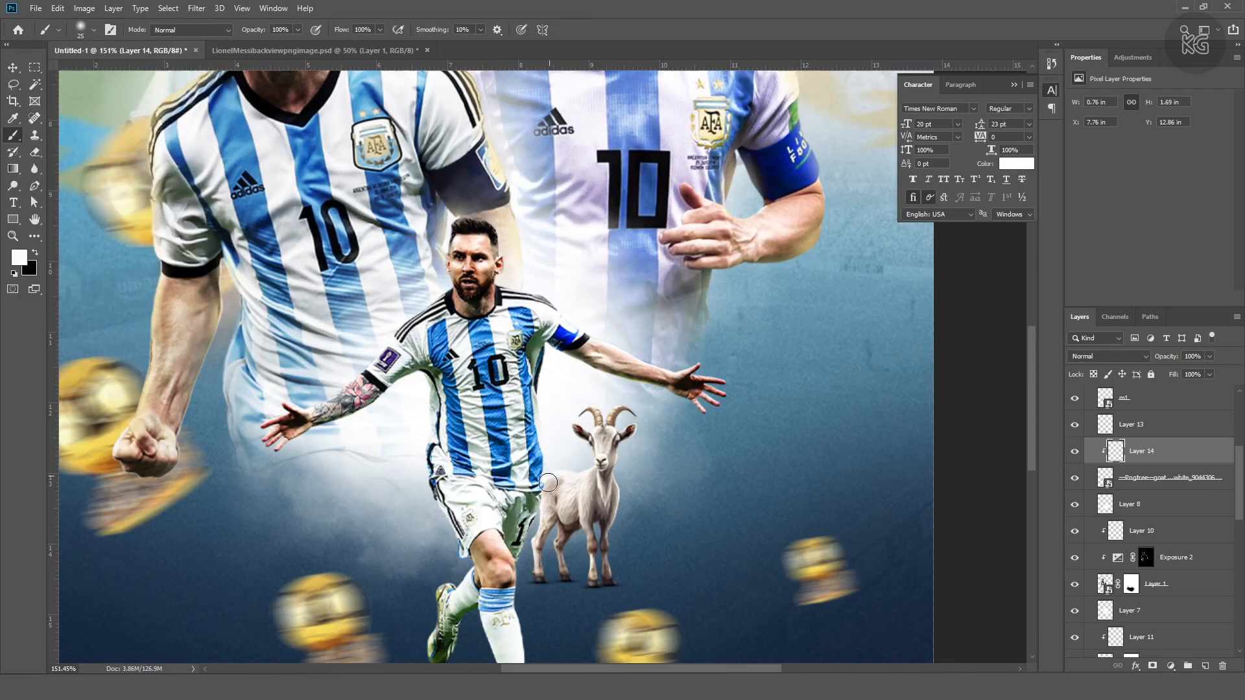
{"action": "key", "text": "ctrl+z"}
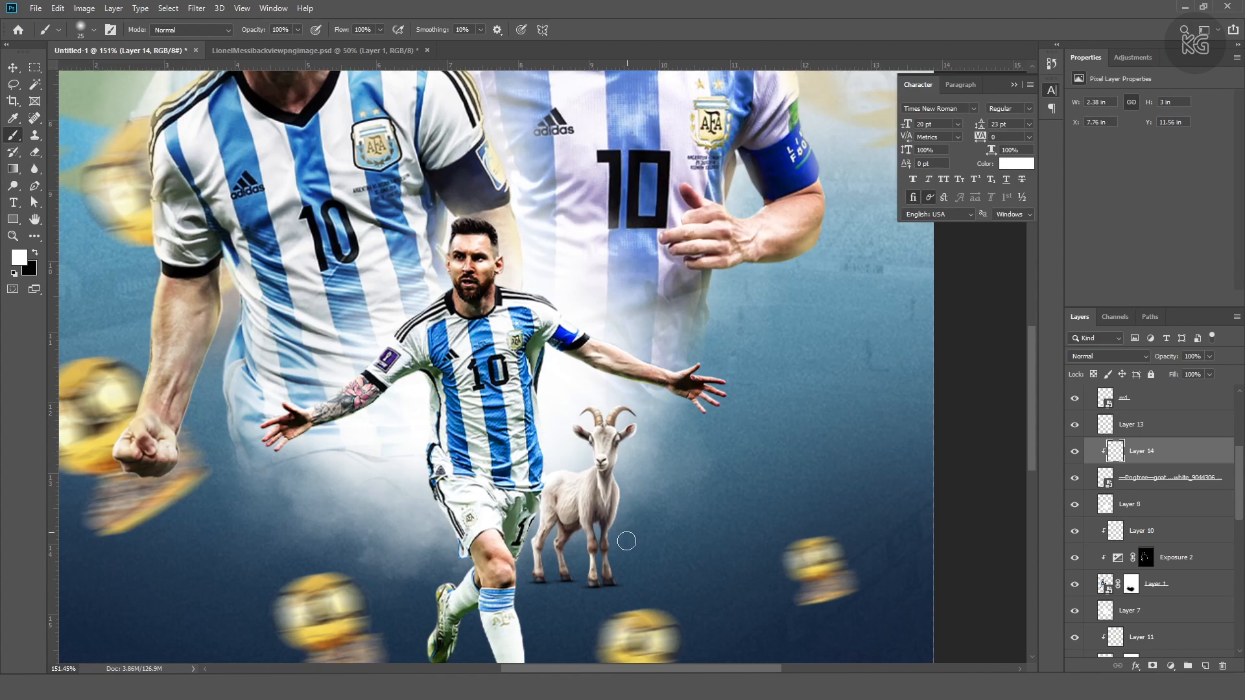
{"action": "scroll", "coordinate": [548, 490], "scroll_direction": "down", "scroll_amount": 9}
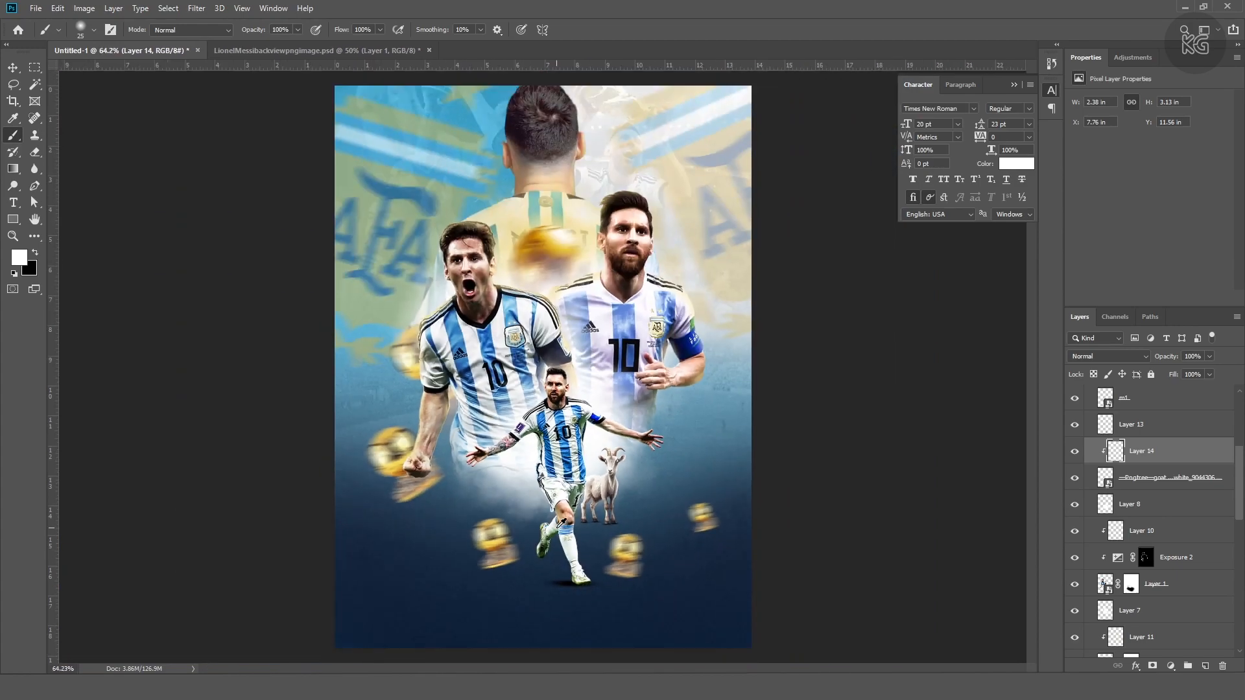
{"action": "scroll", "coordinate": [555, 532], "scroll_direction": "up", "scroll_amount": 4}
{"action": "key", "text": "v"}
{"action": "left_click", "coordinate": [553, 608], "text": "ctrl"}
{"action": "scroll", "coordinate": [551, 608], "scroll_direction": "up", "scroll_amount": 6}
{"action": "key", "text": "ctrl+t"}
{"action": "left_click_drag", "start_coordinate": [766, 552], "coordinate": [763, 568]}
{"action": "key", "text": "Escape"}
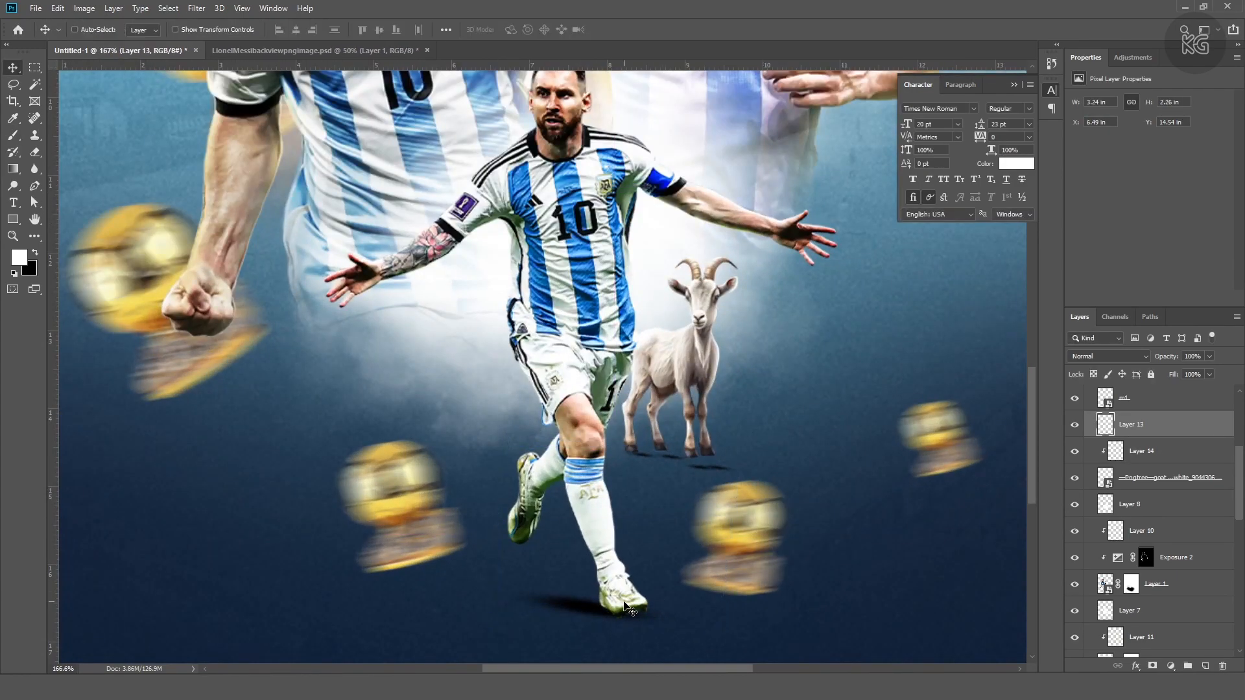
Separate the running player's shoe shadow onto its own layer, transform it and reposition it under his front shoe
{"action": "key", "text": "ctrl+j"}
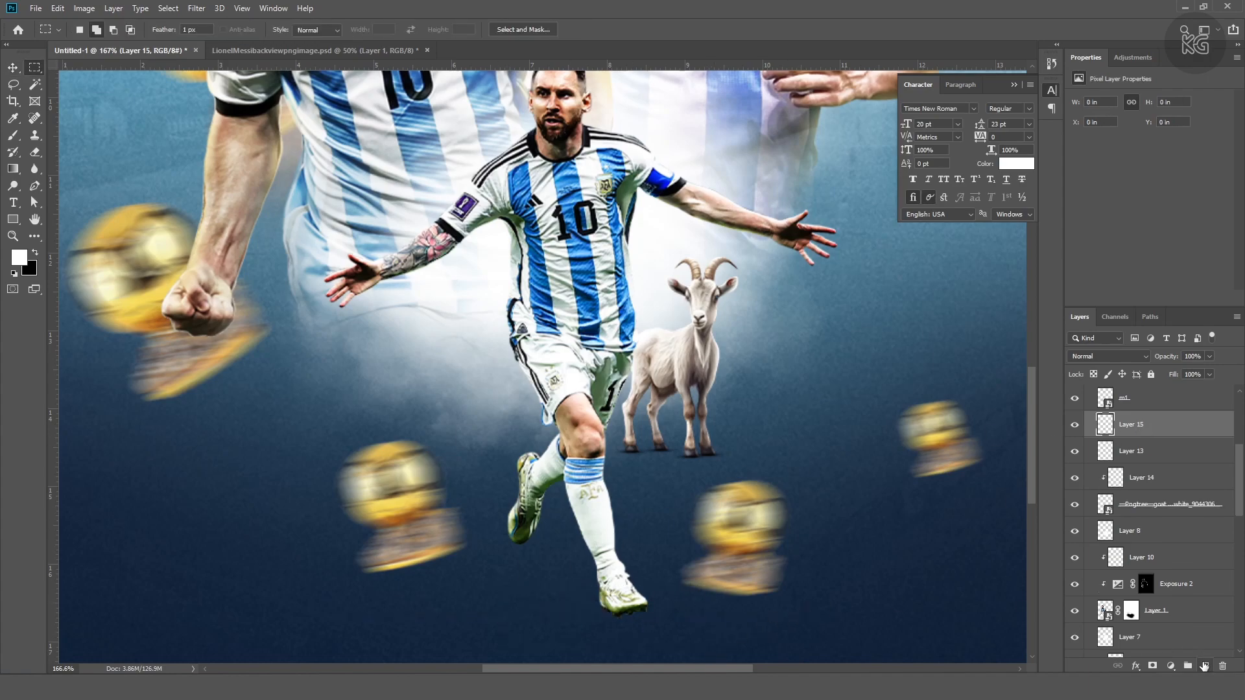
{"action": "key", "text": "ctrl+t"}
{"action": "left_click_drag", "start_coordinate": [727, 586], "coordinate": [727, 601]}
{"action": "left_click_drag", "start_coordinate": [648, 605], "coordinate": [638, 603]}
{"action": "key", "text": "Return"}
{"action": "scroll", "coordinate": [644, 552], "scroll_direction": "down", "scroll_amount": 4}
{"action": "scroll", "coordinate": [560, 528], "scroll_direction": "up", "scroll_amount": 3}
Paint a faint flat black shadow beneath the running player's raised rear shoe, lowering the brush flow to 48%
{"action": "key", "text": "b"}
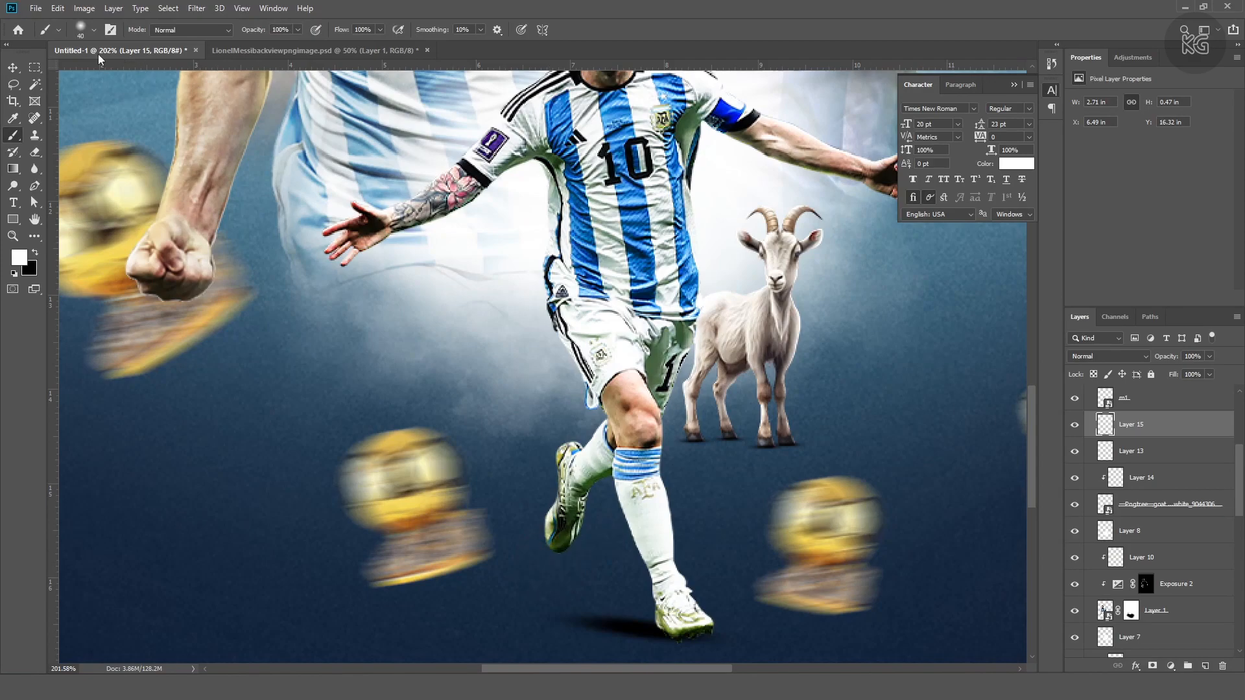
{"action": "left_click", "coordinate": [81, 29]}
{"action": "left_click", "coordinate": [48, 134]}
{"action": "left_click", "coordinate": [556, 576]}
{"action": "key", "text": "ctrl+z"}
{"action": "key", "text": "x"}
{"action": "left_click", "coordinate": [556, 580]}
{"action": "scroll", "coordinate": [564, 466], "scroll_direction": "down", "scroll_amount": 2}
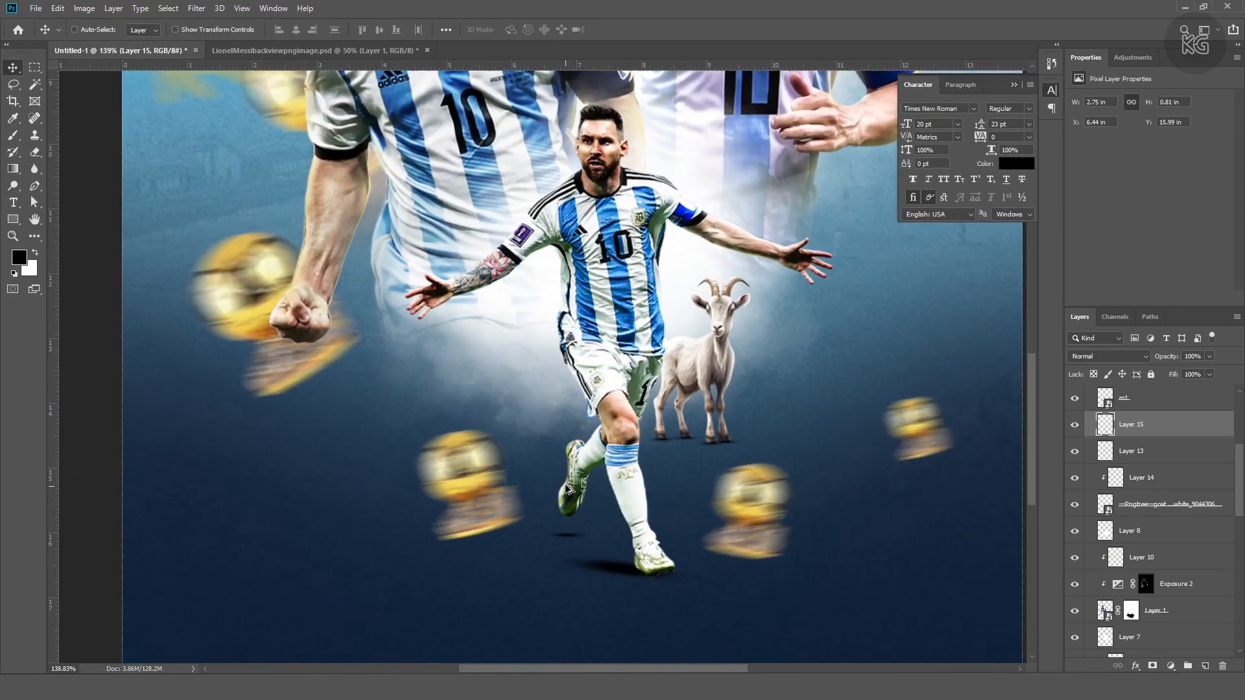
{"action": "left_click", "coordinate": [380, 29]}
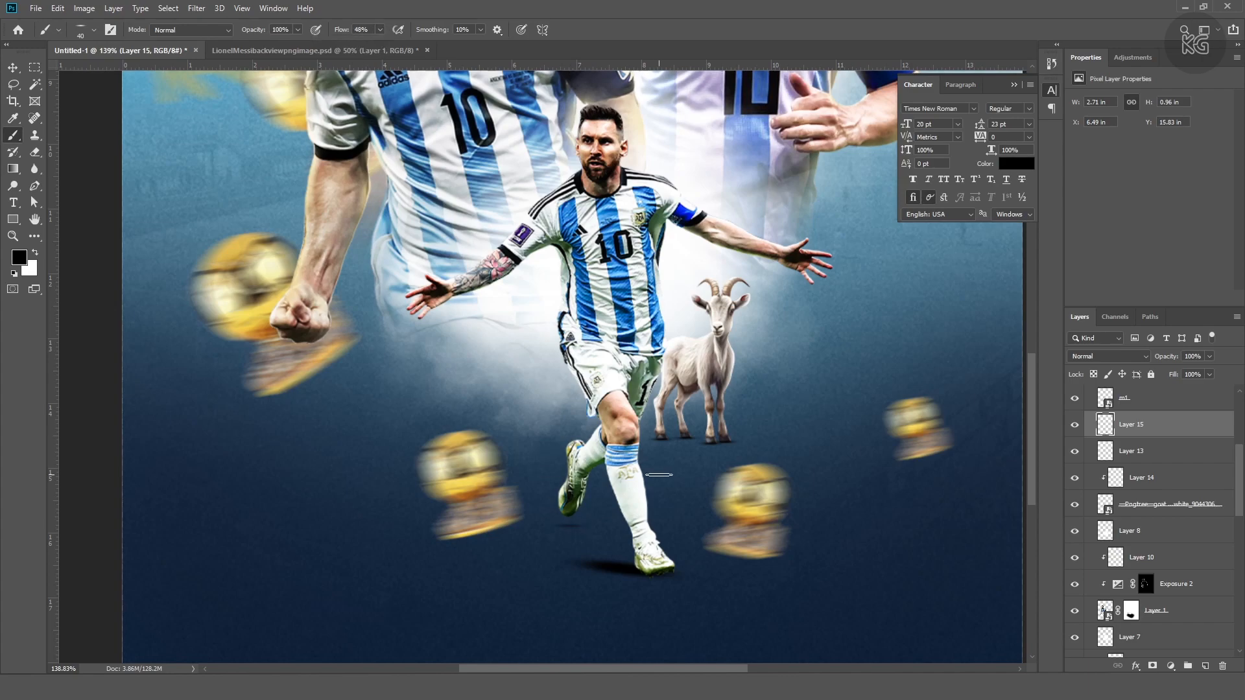
{"action": "scroll", "coordinate": [634, 448], "scroll_direction": "down", "scroll_amount": 5}
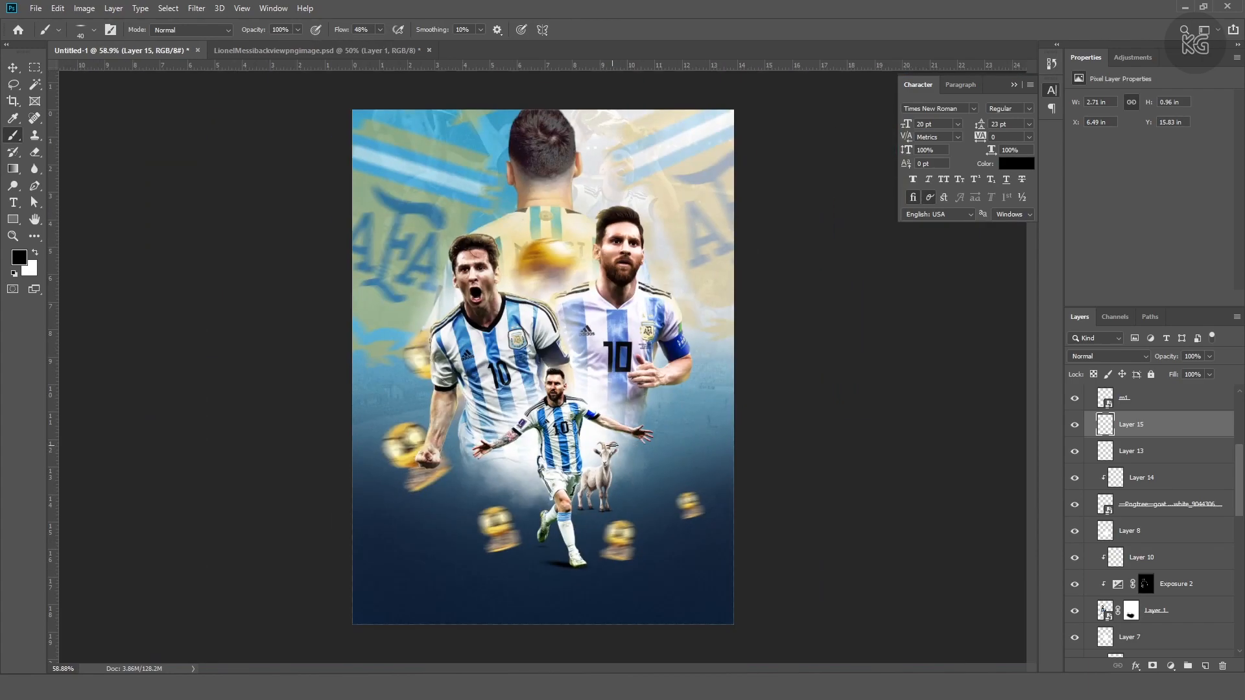
Duplicate a small golden trophy, enlarge the copy and place it beside the running player's outstretched hand below the bearded player
{"action": "left_click", "coordinate": [616, 535], "text": "ctrl"}
{"action": "key", "text": "ctrl+t"}
{"action": "left_click_drag", "start_coordinate": [670, 476], "coordinate": [739, 415]}
{"action": "key", "text": "Return"}
{"action": "scroll", "coordinate": [686, 494], "scroll_direction": "up", "scroll_amount": 2}
{"action": "key", "text": "ctrl+t"}
{"action": "mouse_move", "coordinate": [721, 353]}
{"action": "left_mouse_down"}
{"action": "mouse_move", "coordinate": [731, 342]}
{"action": "mouse_move", "coordinate": [738, 356]}
{"action": "left_mouse_up"}
{"action": "key", "text": "Return"}
Move the new trophy's layer below the messi group, then rotate and reposition the trophy behind the running player's hand
{"action": "left_click", "coordinate": [1089, 535]}
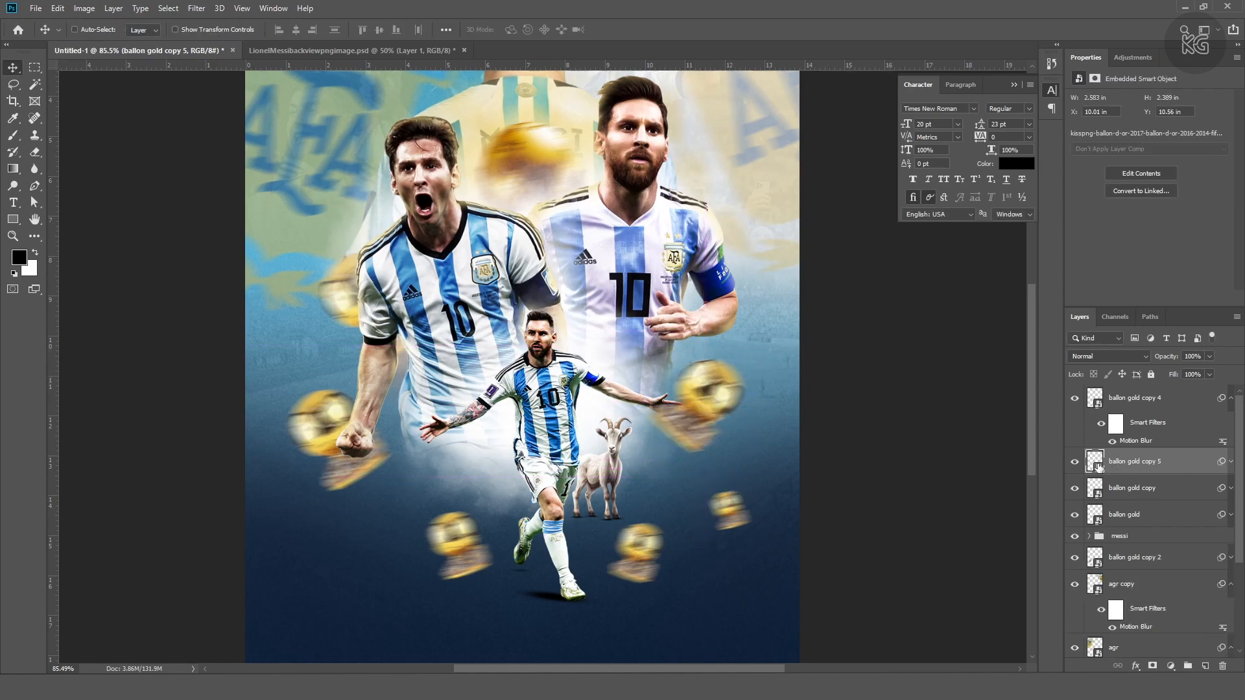
{"action": "left_click_drag", "start_coordinate": [1135, 461], "coordinate": [1135, 547]}
{"action": "mouse_move", "coordinate": [698, 392]}
{"action": "left_mouse_down"}
{"action": "mouse_move", "coordinate": [706, 402]}
{"action": "mouse_move", "coordinate": [714, 388]}
{"action": "left_mouse_up"}
{"action": "key", "text": "ctrl+t"}
{"action": "left_click_drag", "start_coordinate": [711, 459], "coordinate": [710, 470]}
{"action": "left_click_drag", "start_coordinate": [714, 388], "coordinate": [713, 381]}
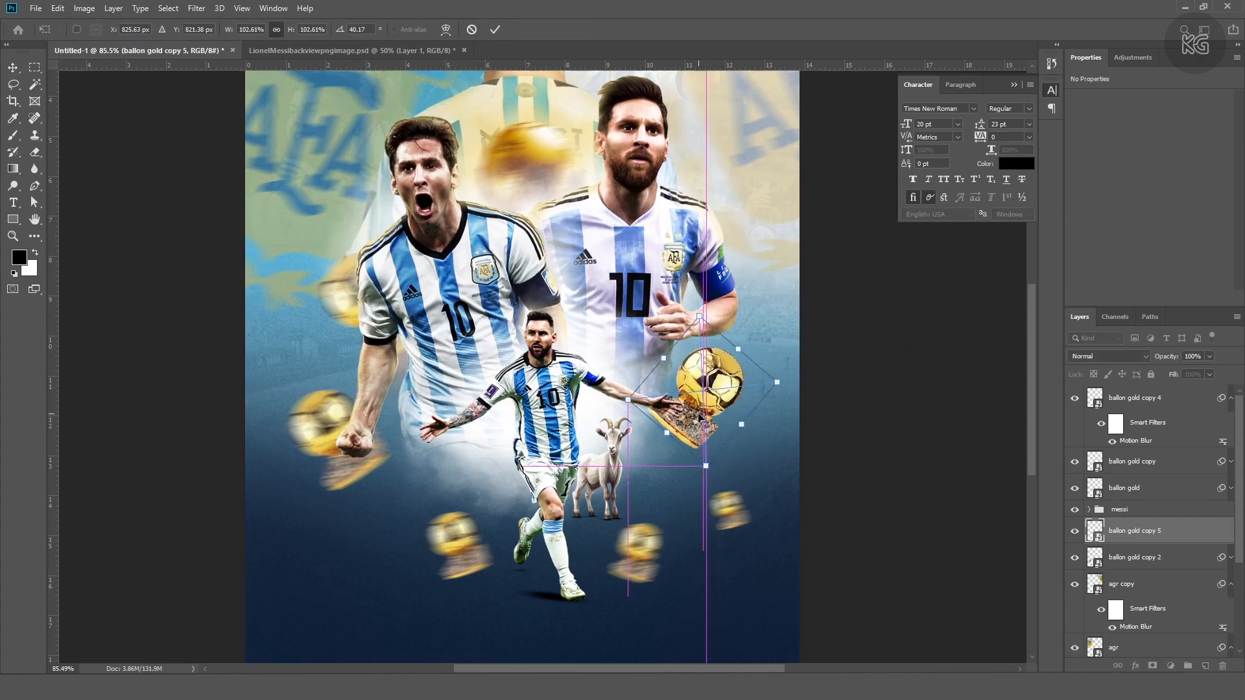
{"action": "key", "text": "Return"}
Set the Motion Blur distance of the new trophy to 34 pixels
{"action": "scroll", "coordinate": [760, 447], "scroll_direction": "down", "scroll_amount": 5}
{"action": "scroll", "coordinate": [760, 448], "scroll_direction": "up", "scroll_amount": 1}
{"action": "left_click", "coordinate": [1230, 533]}
{"action": "double_click", "coordinate": [1132, 575]}
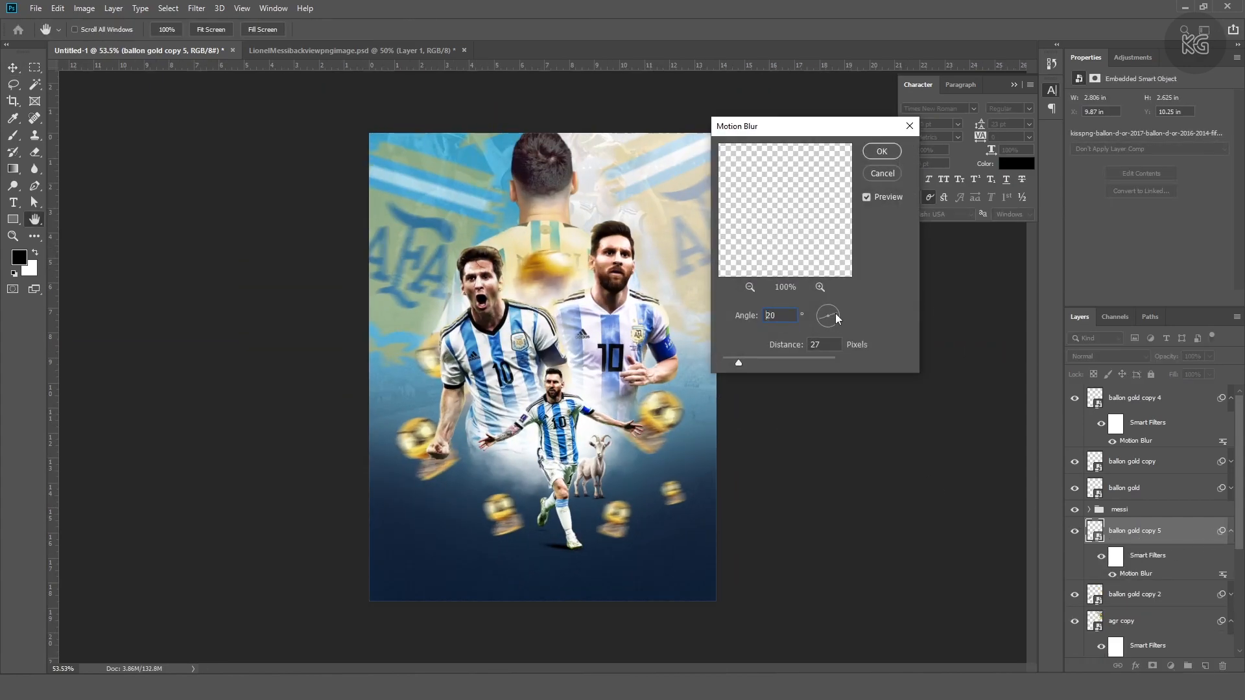
{"action": "left_click_drag", "start_coordinate": [742, 359], "coordinate": [743, 359]}
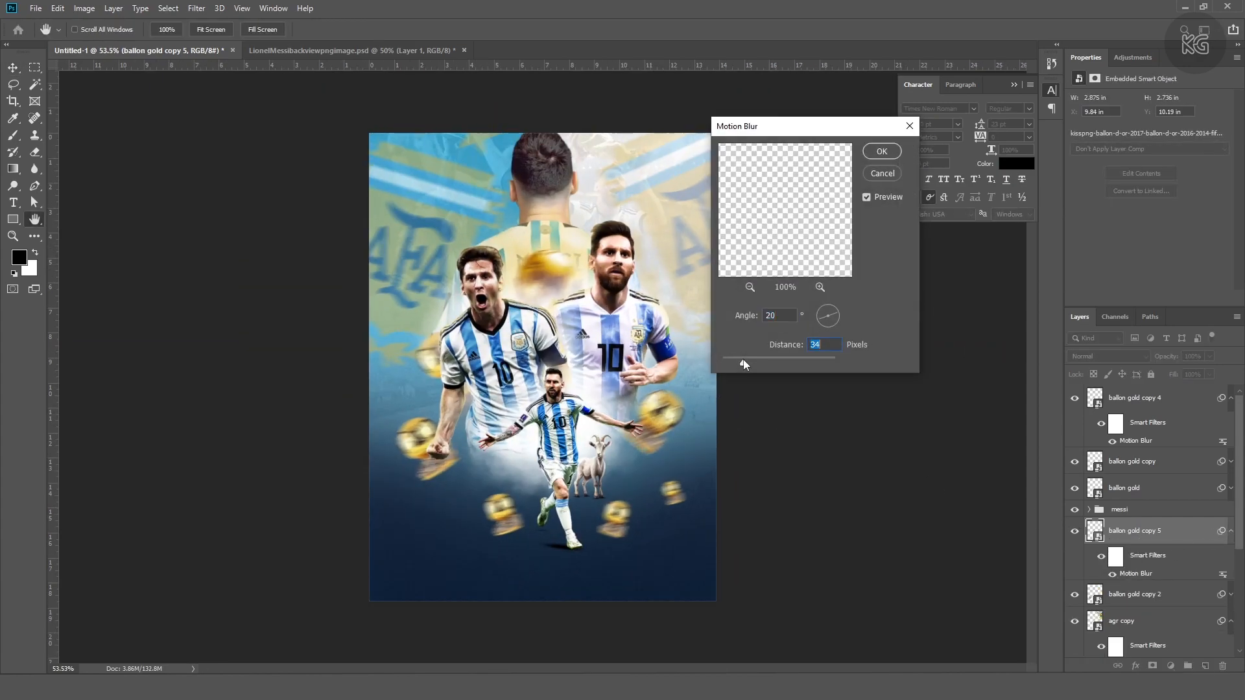
{"action": "left_click", "coordinate": [880, 153]}
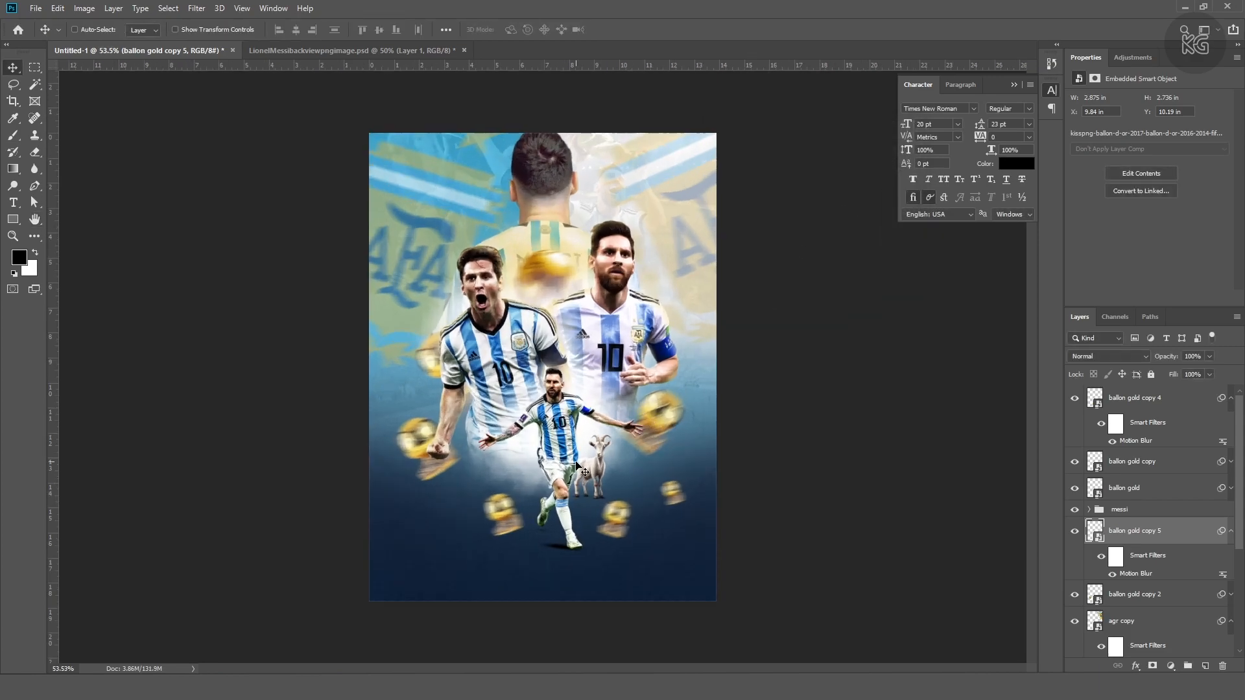
Add the title text BALL D'OR above all other layers and enlarge it across the poster's lower part
{"action": "left_click", "coordinate": [1142, 398]}
{"action": "key", "text": "t"}
{"action": "left_click", "coordinate": [414, 571]}
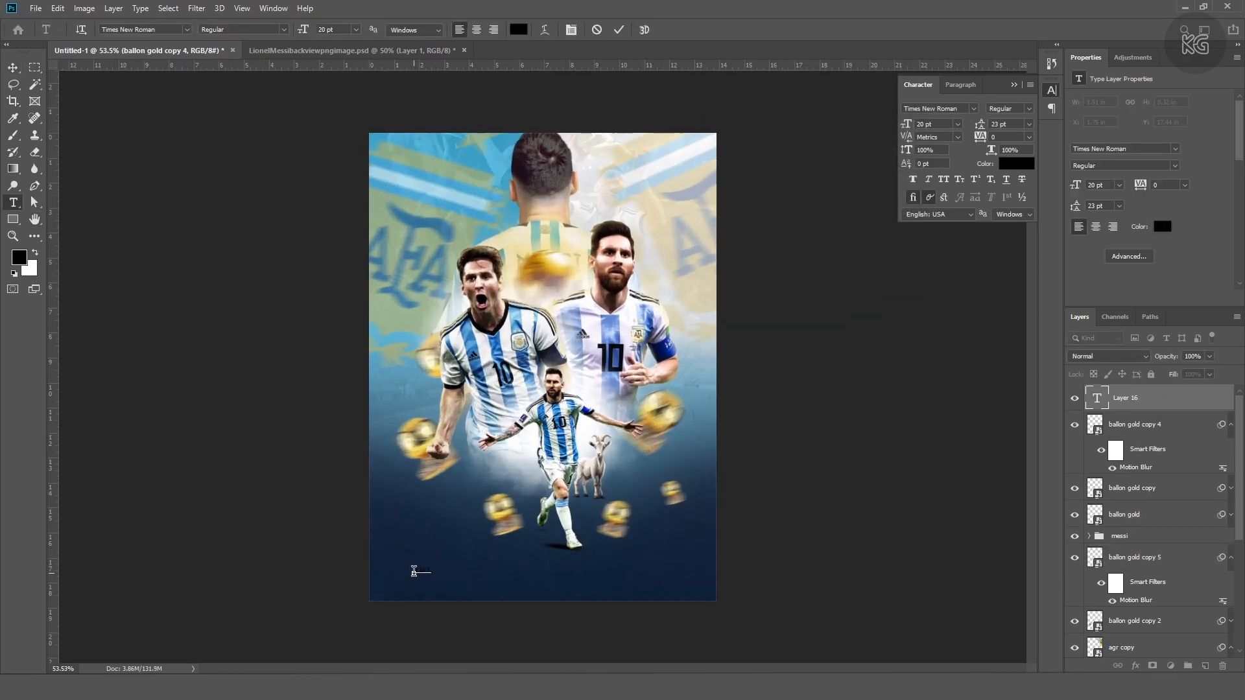
{"action": "left_click", "coordinate": [13, 67]}
{"action": "key", "text": "ctrl+t"}
{"action": "left_click_drag", "start_coordinate": [450, 566], "coordinate": [708, 515]}
{"action": "key", "text": "Return"}
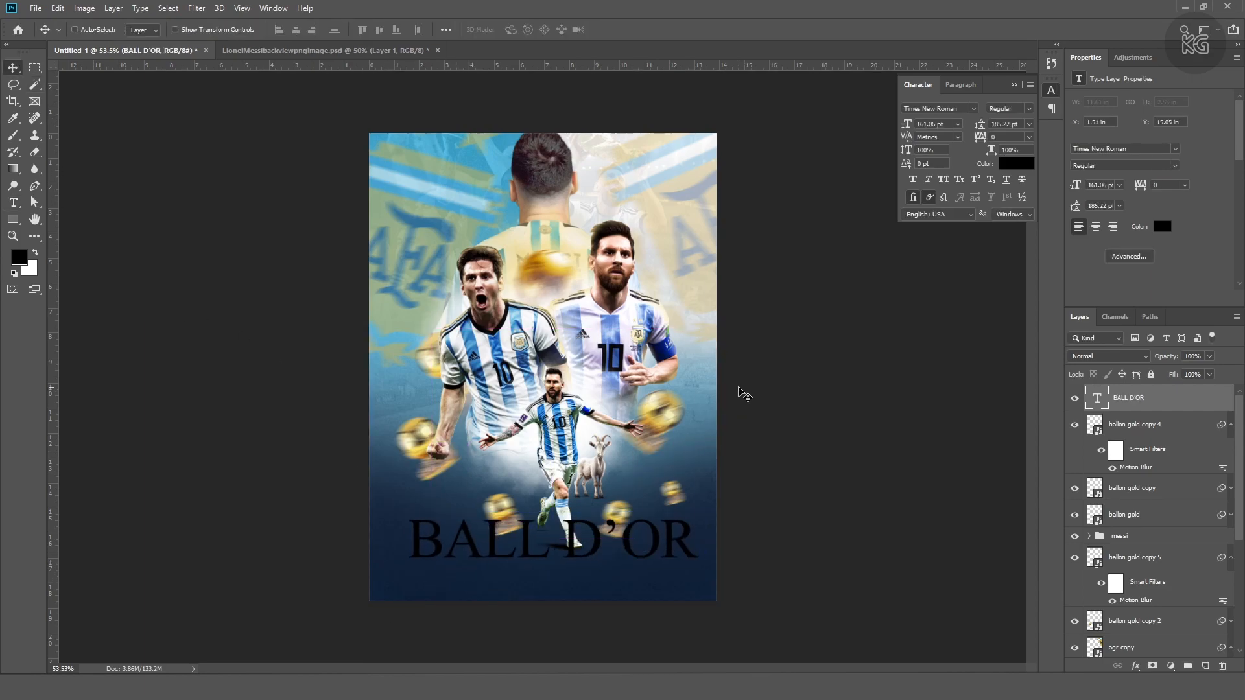
Set the BALL D'OR title's font to UTM Aurora, trying UTM Impact first
{"action": "left_click", "coordinate": [954, 112]}
{"action": "key", "text": "Down"}
{"action": "key", "text": "Down"}
{"action": "key", "text": "Down"}
{"action": "key", "text": "Return"}
{"action": "left_click", "coordinate": [503, 535]}
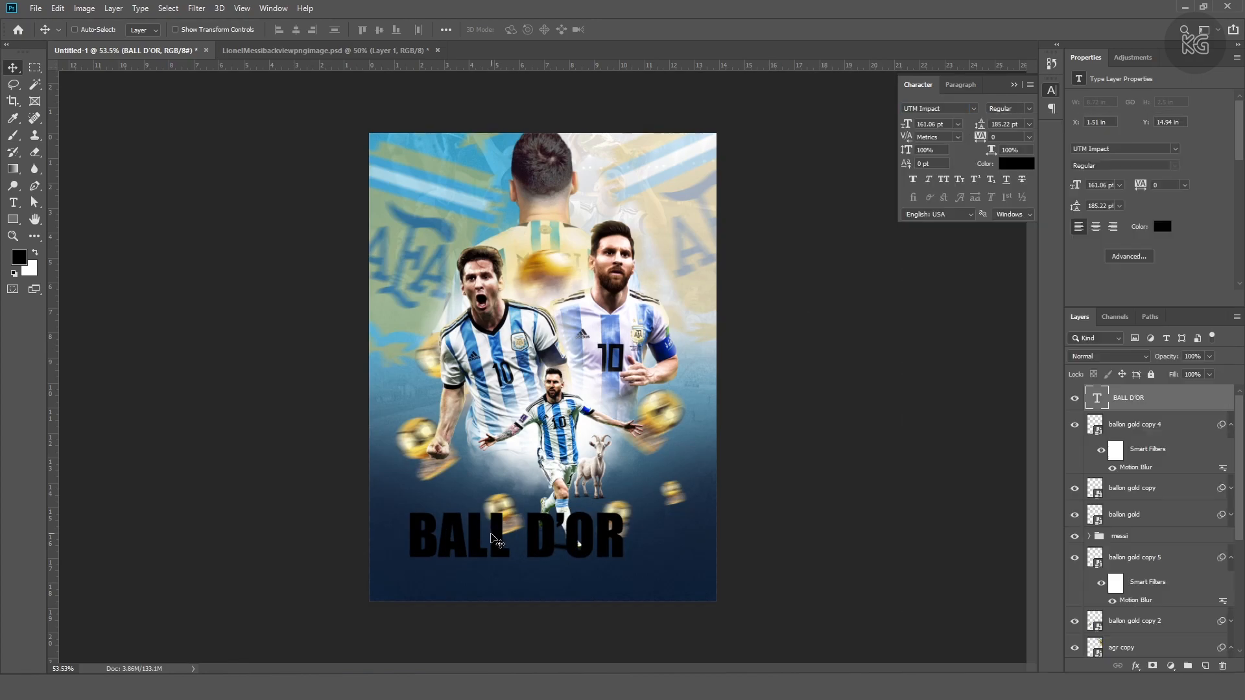
{"action": "left_click", "coordinate": [961, 110]}
{"action": "key", "text": "Up"}
{"action": "key", "text": "Return"}
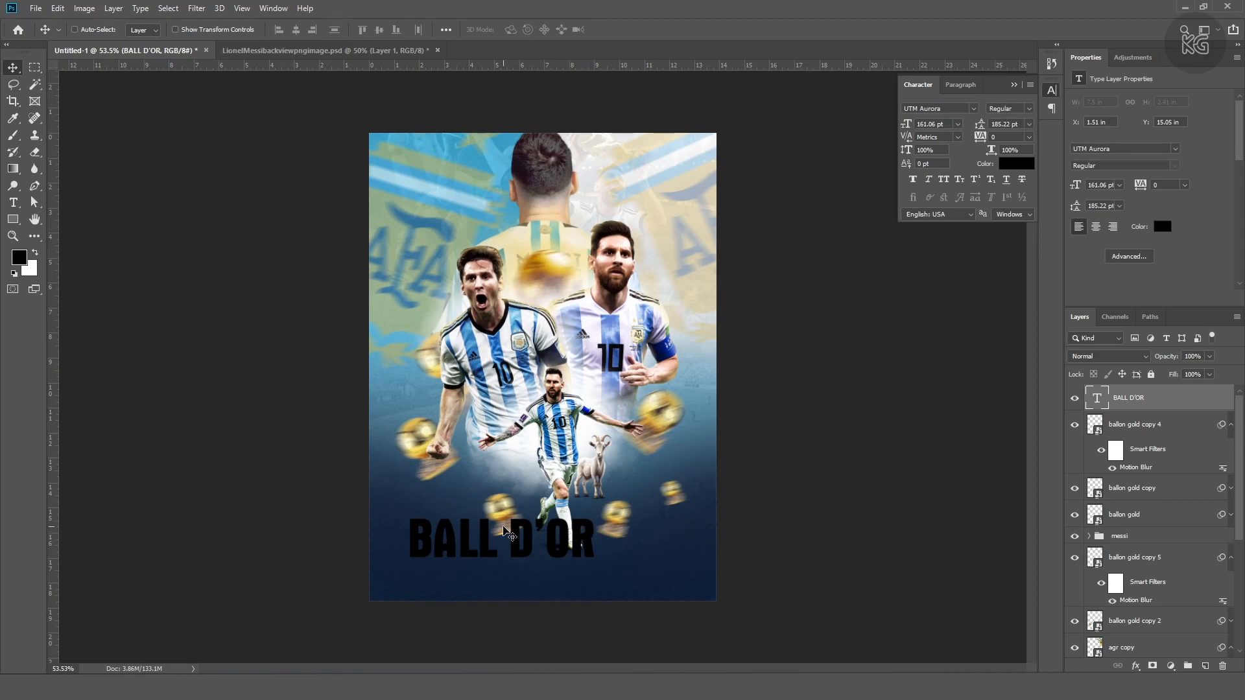
Enlarge the BALL D'OR title and center it across the poster's bottom area
{"action": "scroll", "coordinate": [509, 536], "scroll_direction": "up", "scroll_amount": 3}
{"action": "key", "text": "ctrl+t"}
{"action": "left_click_drag", "start_coordinate": [616, 583], "coordinate": [674, 512]}
{"action": "key", "text": "Return"}
Create the text 2023 and scale it up centered above the BALL D'OR title
{"action": "key", "text": "t"}
{"action": "left_click", "coordinate": [550, 503]}
{"action": "key", "text": "ctrl+a"}
{"action": "type", "text": "2023"}
{"action": "key", "text": "ctrl+Return"}
{"action": "key", "text": "ctrl+t"}
{"action": "left_click_drag", "start_coordinate": [460, 506], "coordinate": [554, 506]}
{"action": "left_click_drag", "start_coordinate": [552, 450], "coordinate": [549, 393]}
{"action": "key", "text": "Return"}
Color the 2023 text gold e3cb68 and the BALL D'OR text white ffffff
{"action": "left_click", "coordinate": [1008, 163]}
{"action": "left_click", "coordinate": [256, 239]}
{"action": "left_click", "coordinate": [686, 404]}
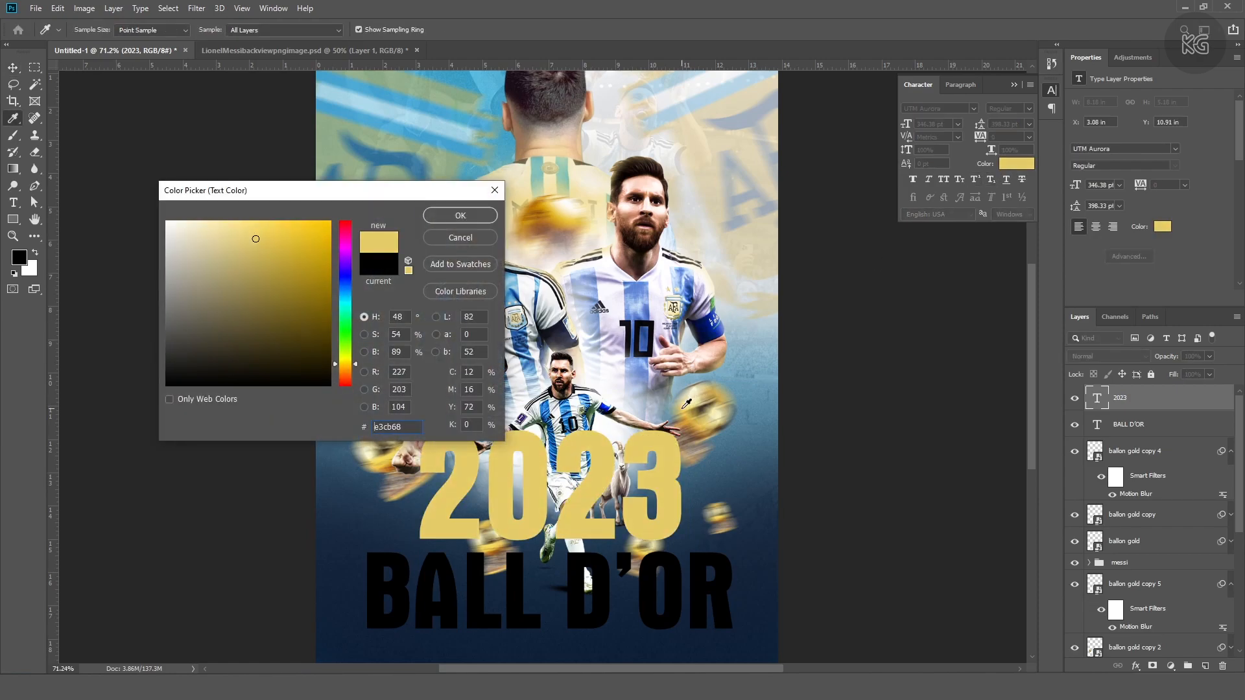
{"action": "left_click", "coordinate": [461, 215]}
{"action": "double_click", "coordinate": [1096, 424]}
{"action": "left_click", "coordinate": [1016, 163]}
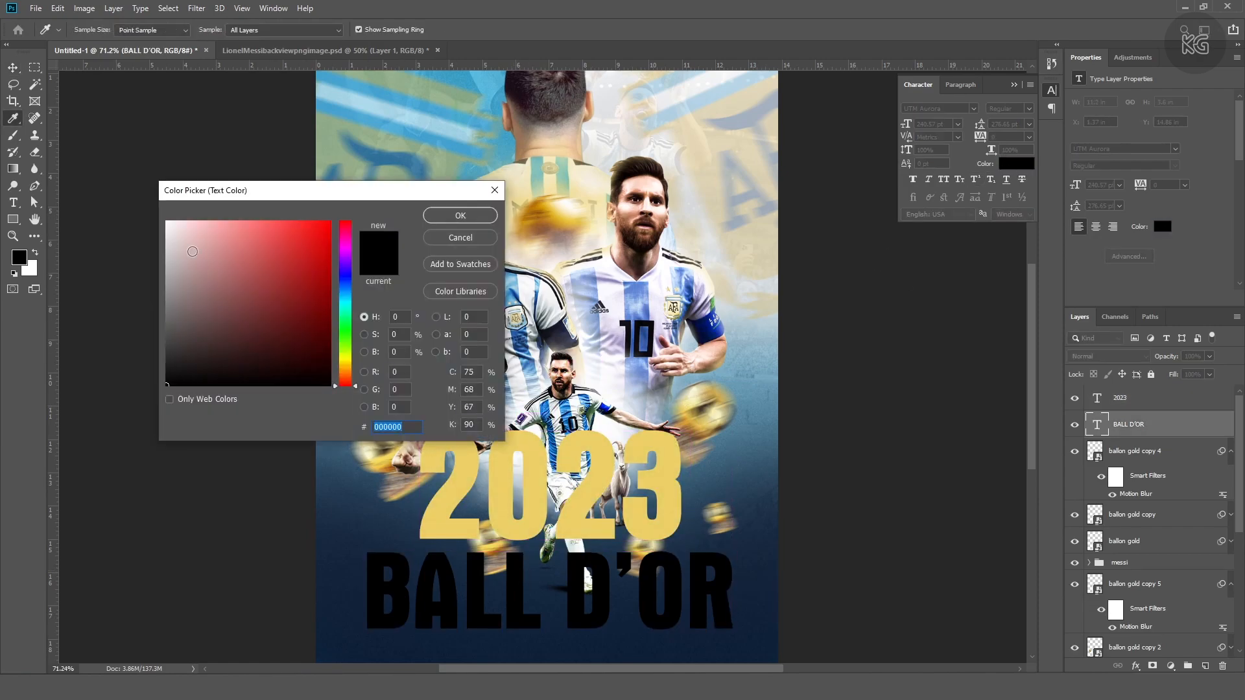
{"action": "type", "text": "ffffff"}
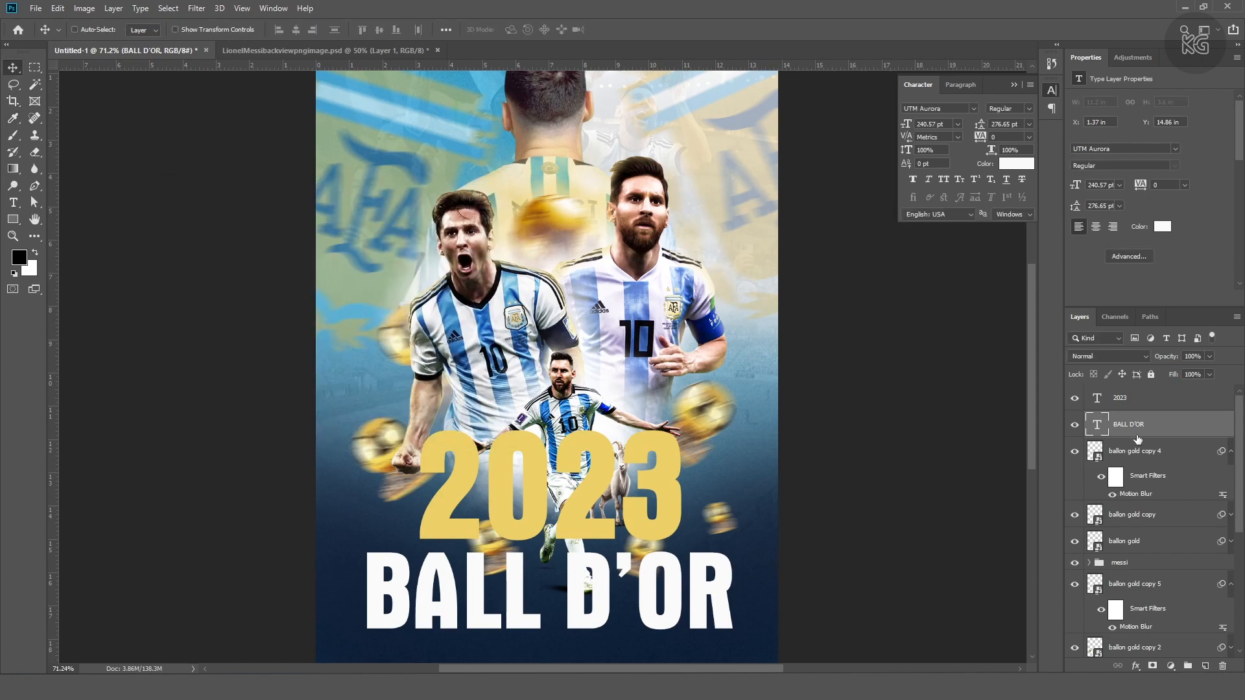
Convert both text layers into one smart object and move it below the messi group
{"action": "left_click", "coordinate": [1171, 404], "text": "shift"}
{"action": "right_click", "coordinate": [1197, 396]}
{"action": "left_click", "coordinate": [1063, 276]}
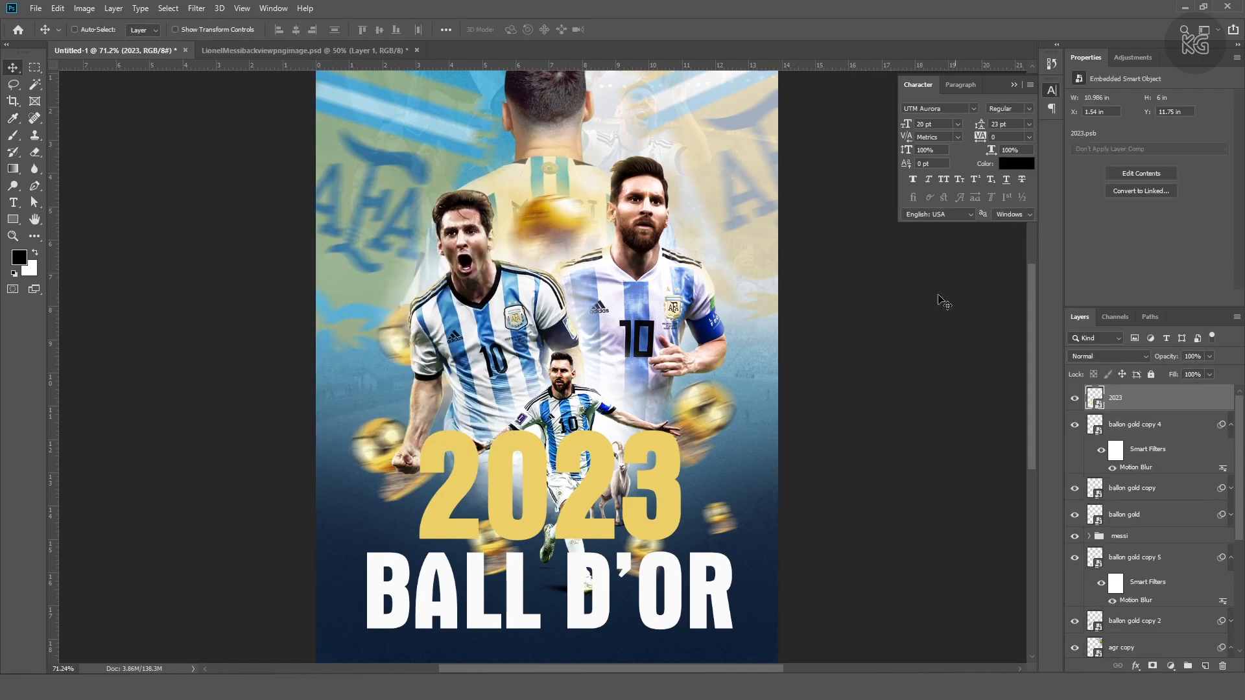
{"action": "left_click_drag", "start_coordinate": [1134, 405], "coordinate": [1130, 539]}
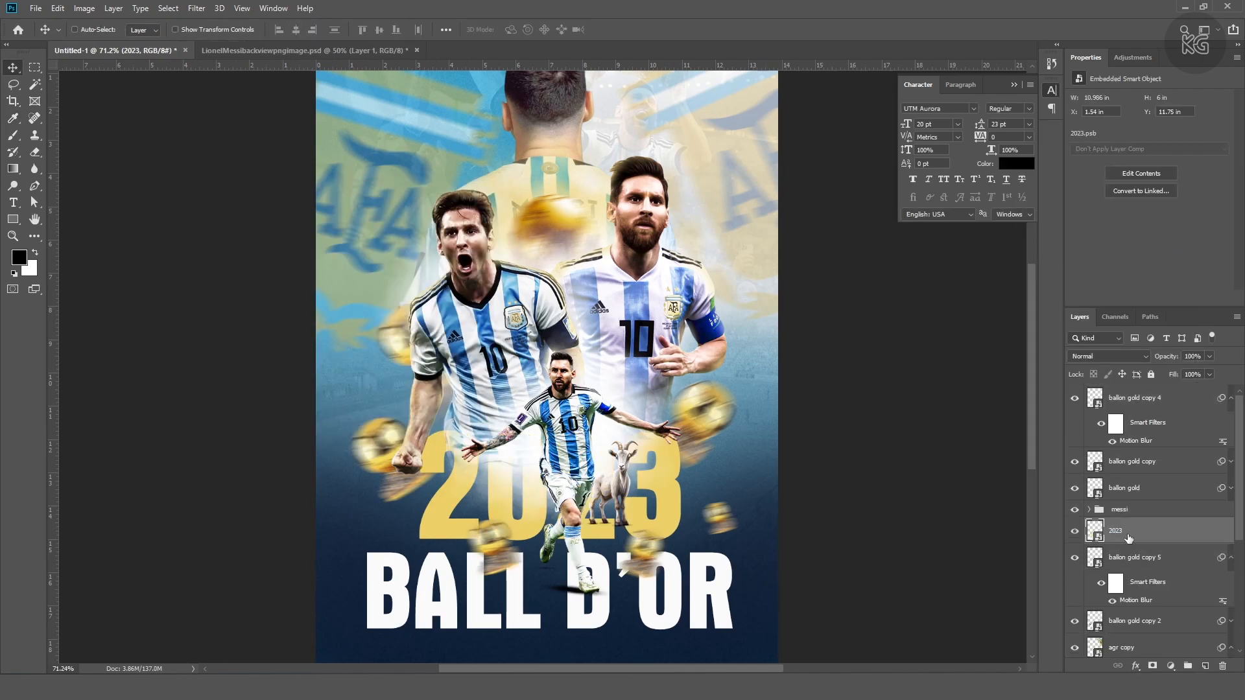
Skew and distort the 2023 title smart object so it lies on the ground, receding toward the poster's lower right
{"action": "key", "text": "ctrl+t"}
{"action": "scroll", "coordinate": [528, 577], "scroll_direction": "down", "scroll_amount": 1}
{"action": "left_click_drag", "start_coordinate": [527, 577], "coordinate": [471, 550]}
{"action": "left_click_drag", "start_coordinate": [340, 407], "coordinate": [445, 548]}
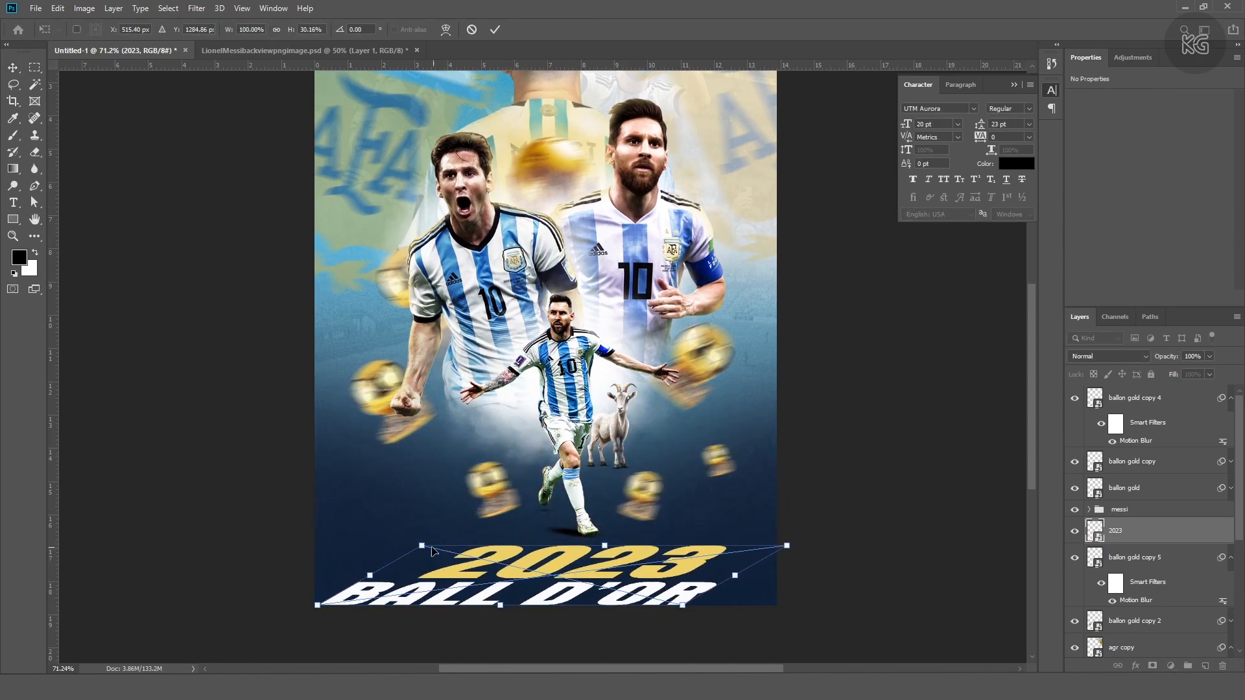
{"action": "left_click_drag", "start_coordinate": [606, 550], "coordinate": [690, 472]}
{"action": "left_click_drag", "start_coordinate": [686, 539], "coordinate": [722, 517]}
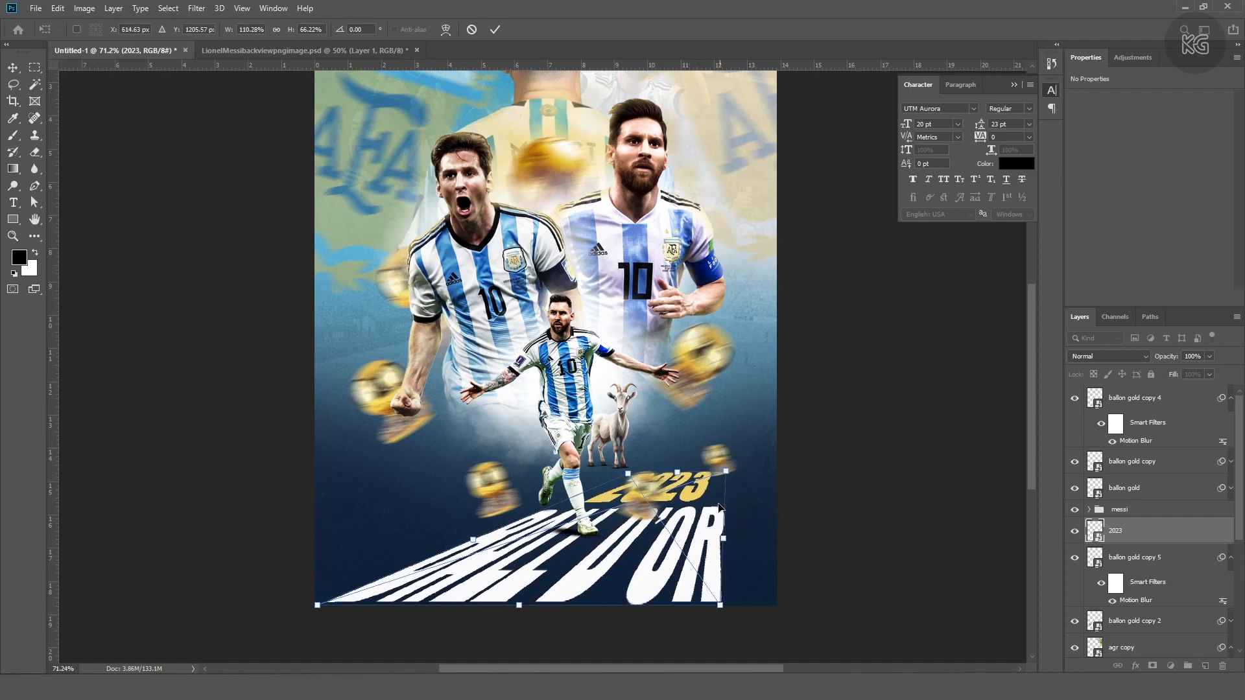
Strengthen the title's ground perspective by narrowing its far edge around 2023 and widening the near edge of BALL D'OR
{"action": "left_click_drag", "start_coordinate": [726, 473], "coordinate": [633, 472]}
{"action": "left_click_drag", "start_coordinate": [721, 606], "coordinate": [743, 606]}
{"action": "mouse_move", "coordinate": [696, 475]}
{"action": "left_mouse_down"}
{"action": "mouse_move", "coordinate": [683, 467]}
{"action": "mouse_move", "coordinate": [710, 466]}
{"action": "mouse_move", "coordinate": [700, 465]}
{"action": "left_mouse_up"}
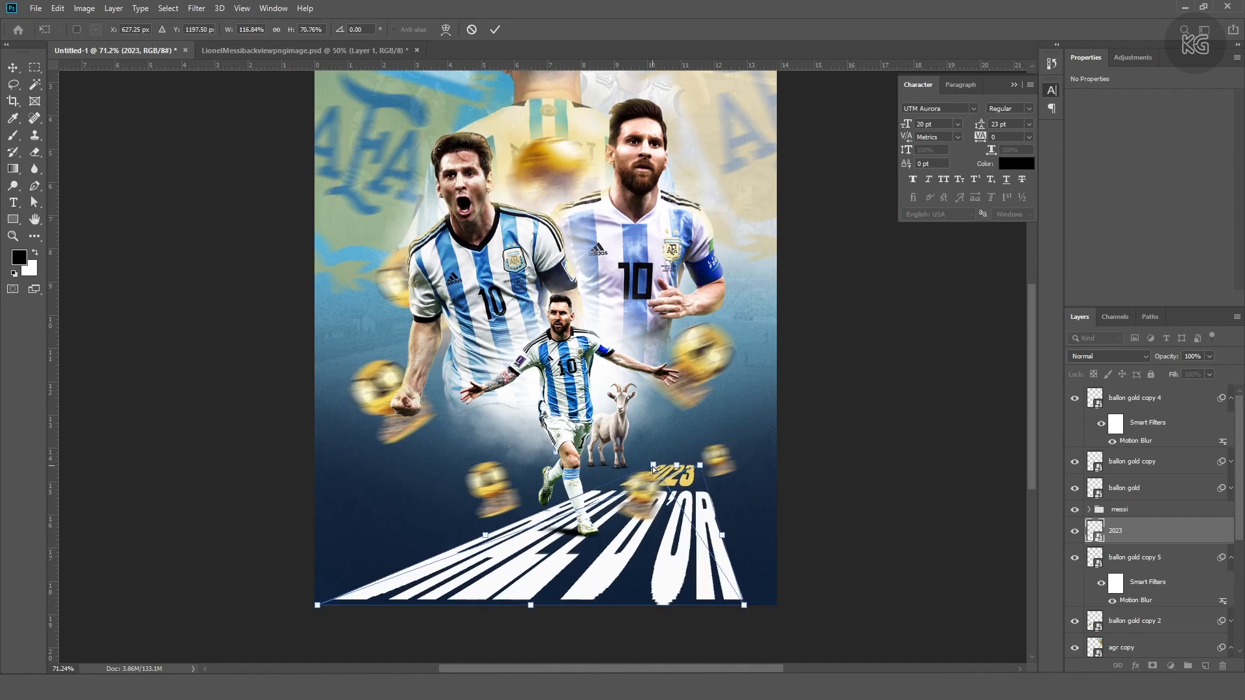
{"action": "key", "text": "Return"}
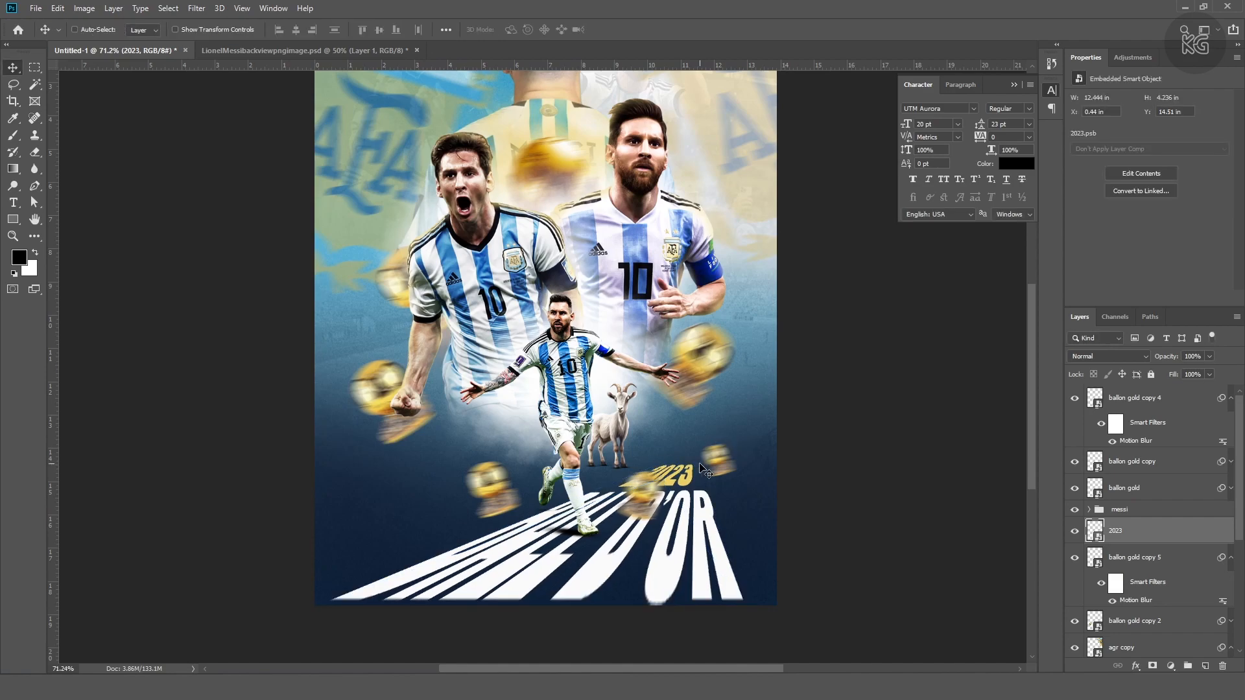
{"action": "key", "text": "ctrl+t"}
{"action": "scroll", "coordinate": [697, 477], "scroll_direction": "up", "scroll_amount": 2}
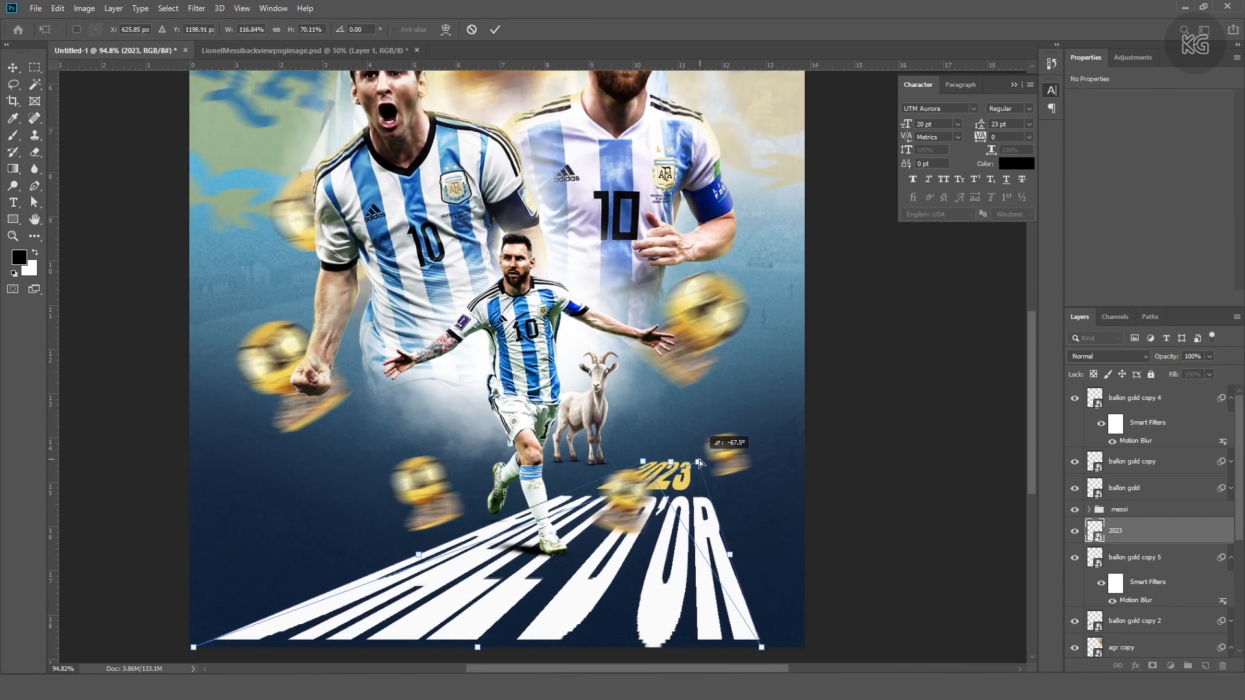
{"action": "key", "text": "Return"}
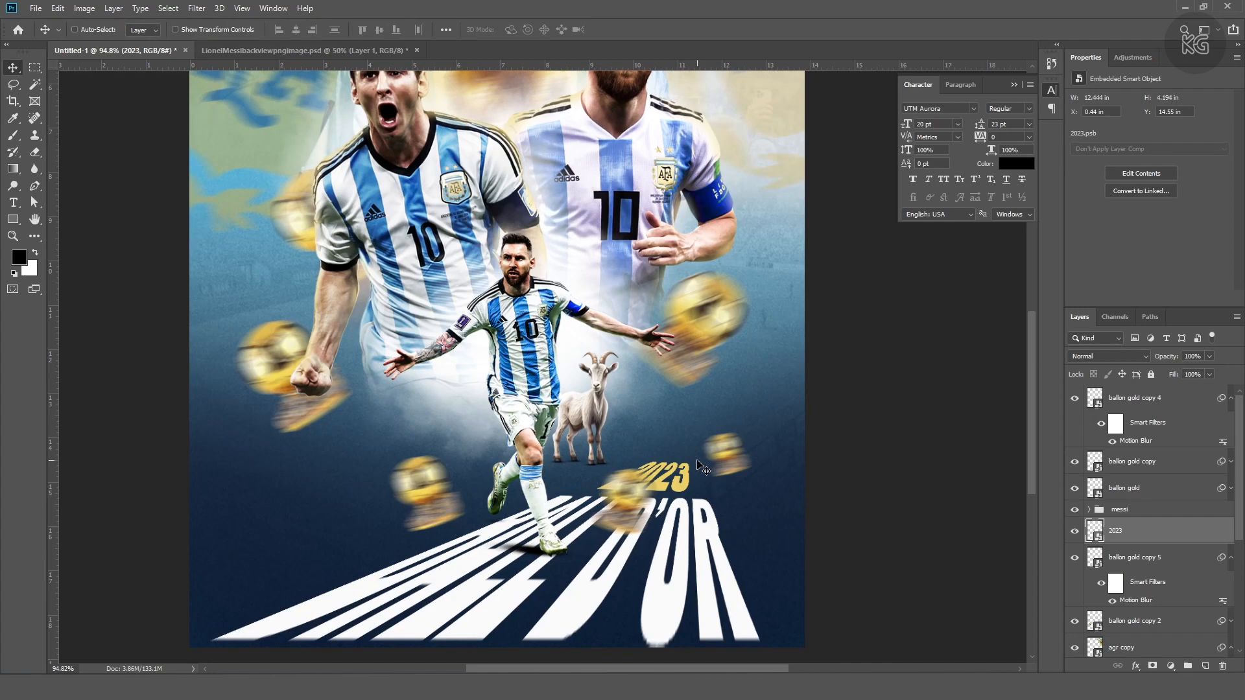
{"action": "scroll", "coordinate": [703, 467], "scroll_direction": "down", "scroll_amount": 3}
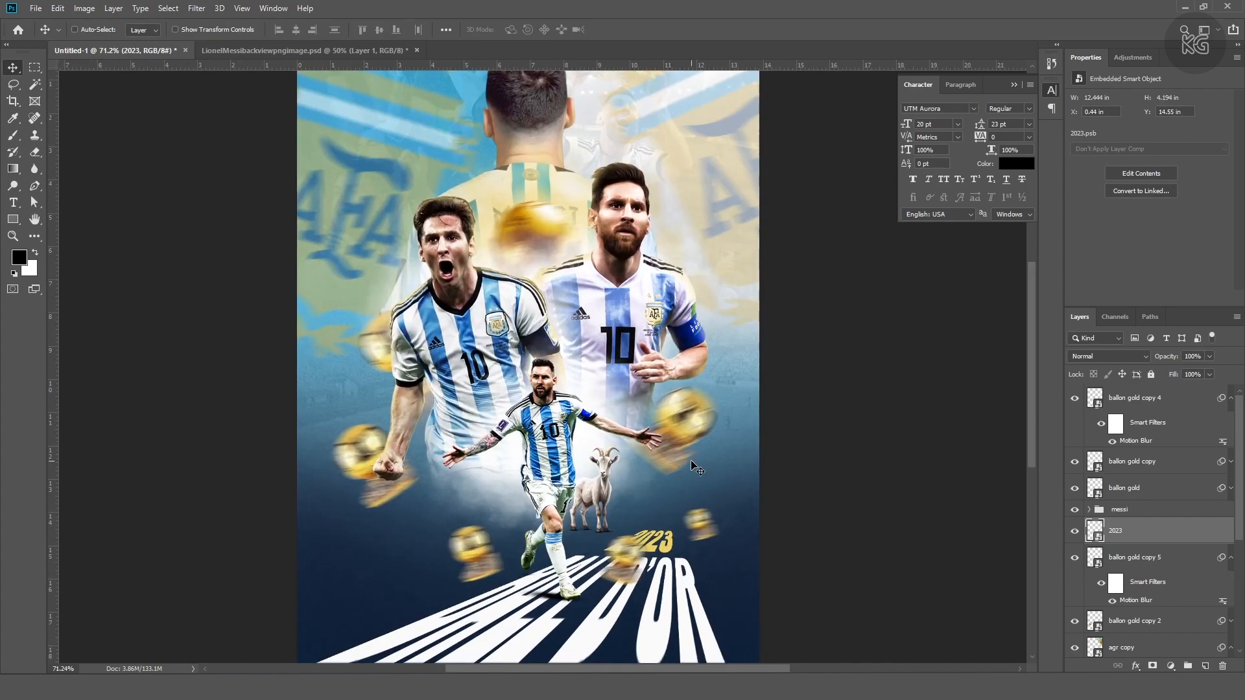
Set the title smart object's opacity to 50% and apply a Motion Blur to it
{"action": "key", "text": "4"}
{"action": "key", "text": "5"}
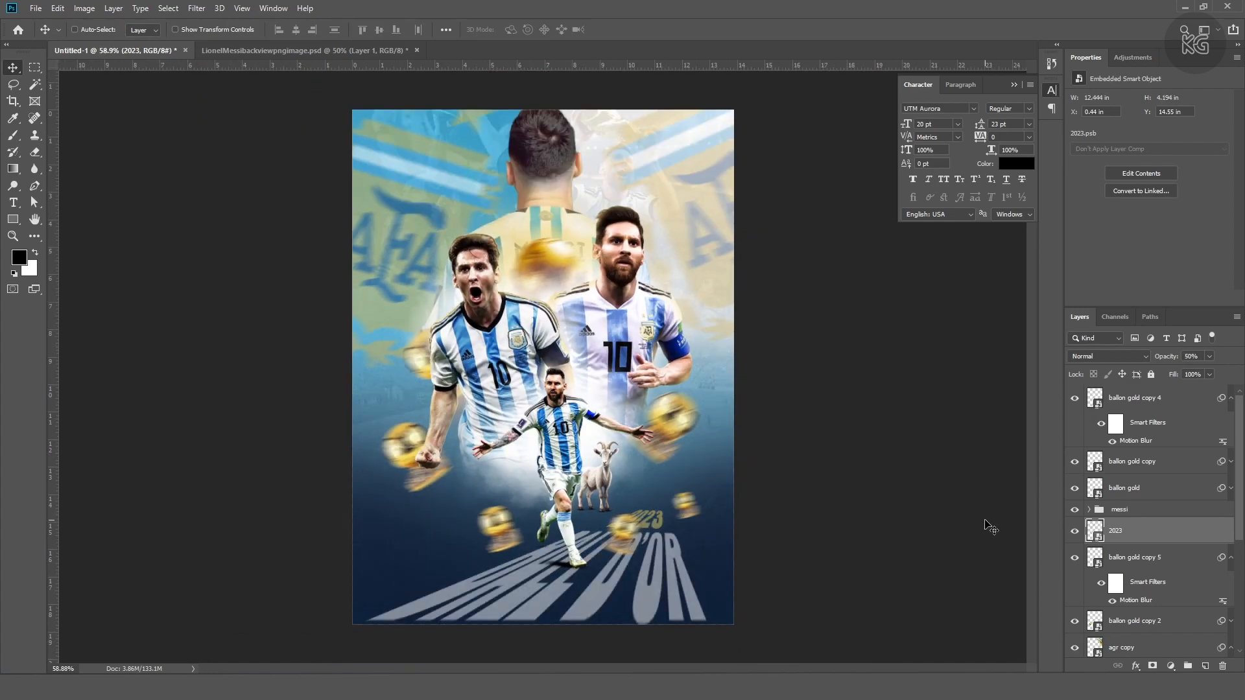
{"action": "left_click", "coordinate": [196, 8]}
{"action": "mouse_move", "coordinate": [220, 154]}
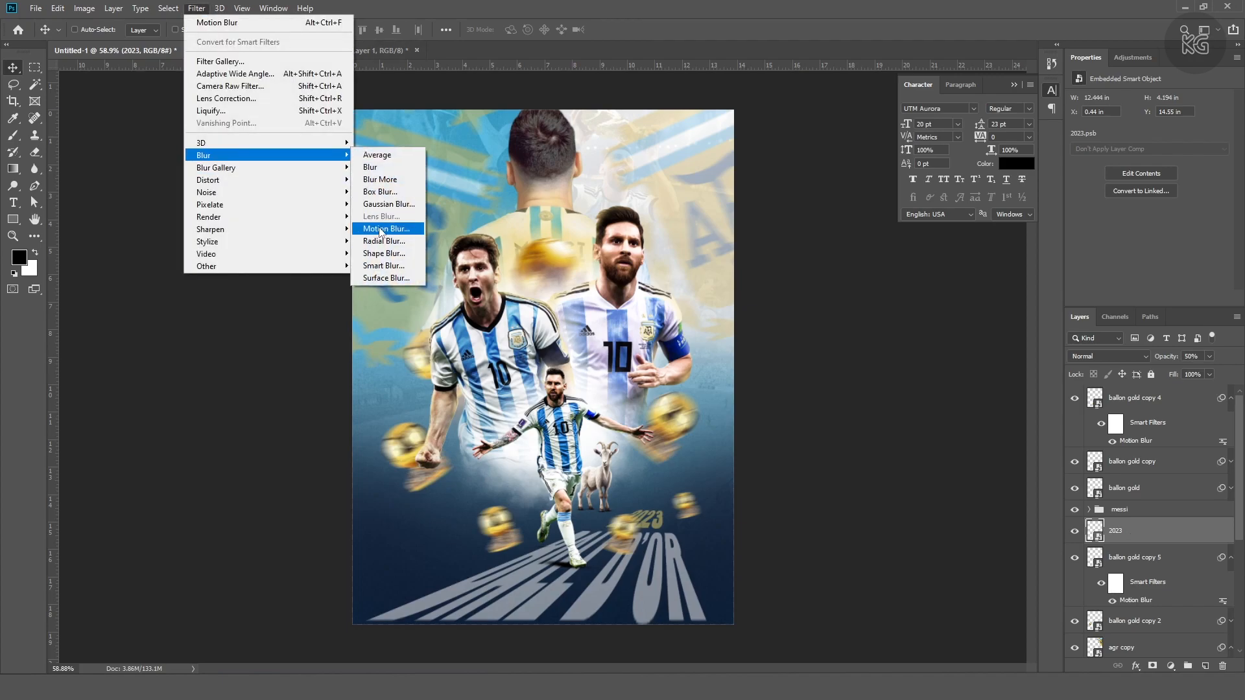
{"action": "left_click", "coordinate": [382, 234]}
{"action": "left_click_drag", "start_coordinate": [734, 367], "coordinate": [729, 367]}
{"action": "type", "text": "10"}
{"action": "left_click", "coordinate": [834, 309]}
{"action": "type", "text": "15"}
{"action": "left_click", "coordinate": [881, 151]}
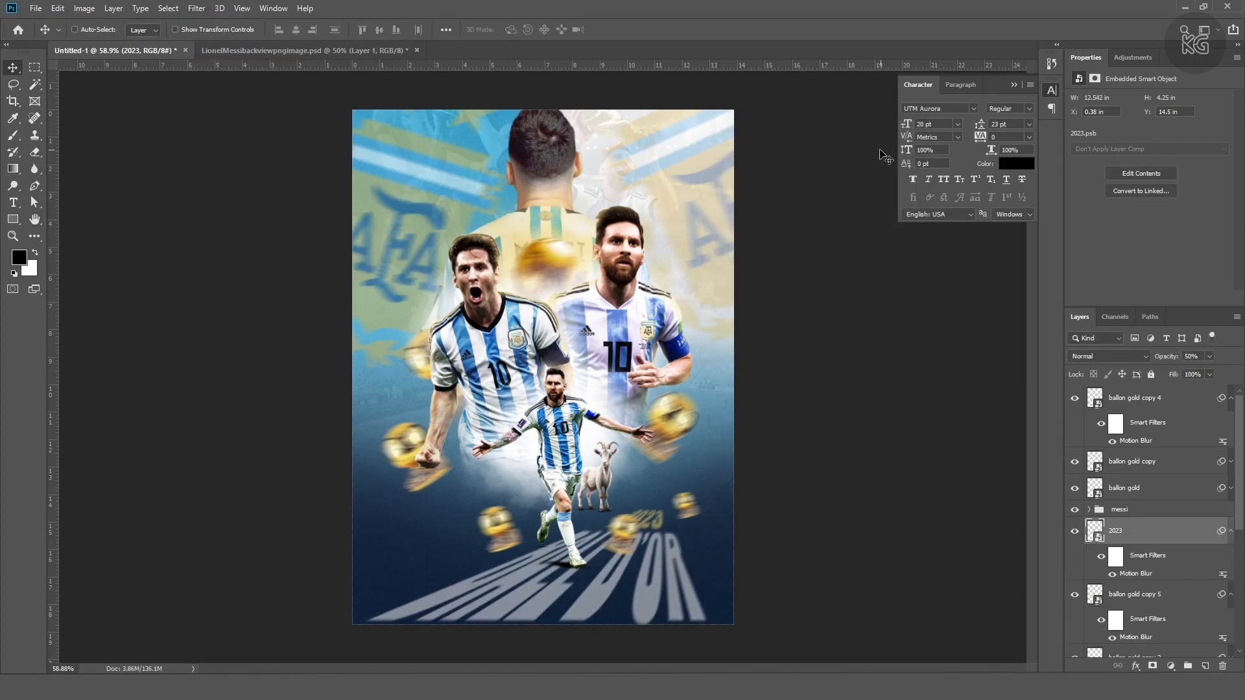
Move the two small gold trophies beside the 2023 text slightly lower
{"action": "left_click_drag", "start_coordinate": [692, 514], "coordinate": [706, 528]}
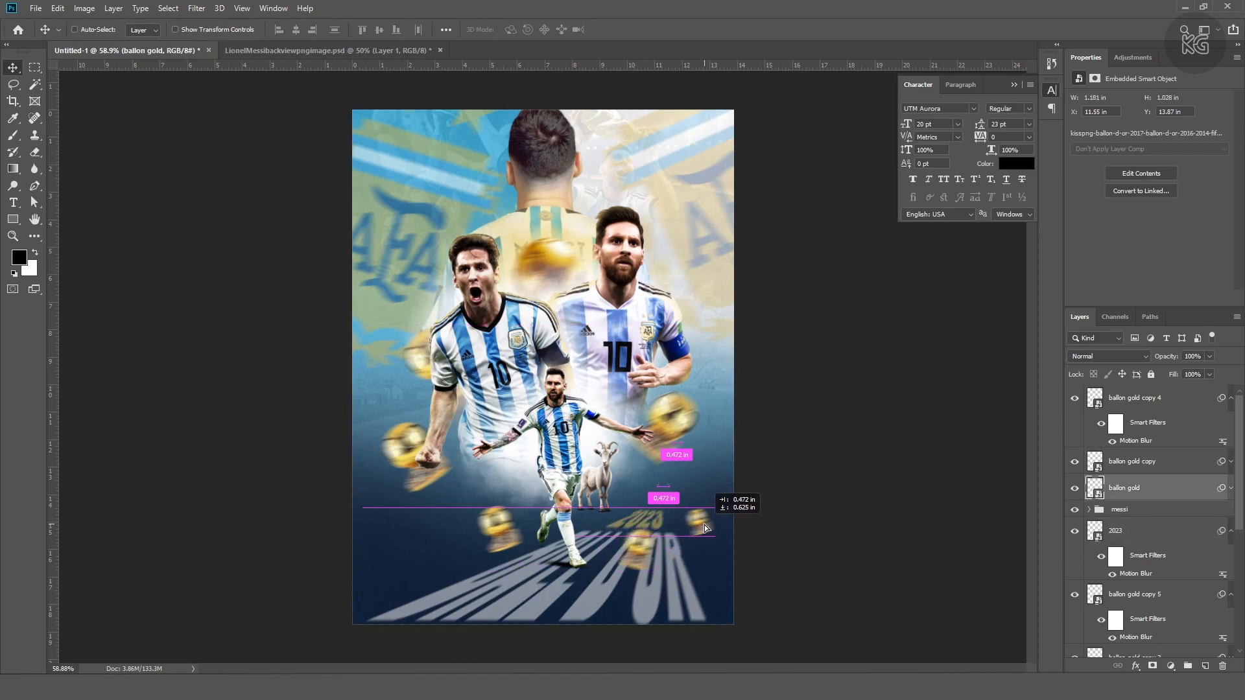
{"action": "left_click", "coordinate": [632, 547], "text": "ctrl"}
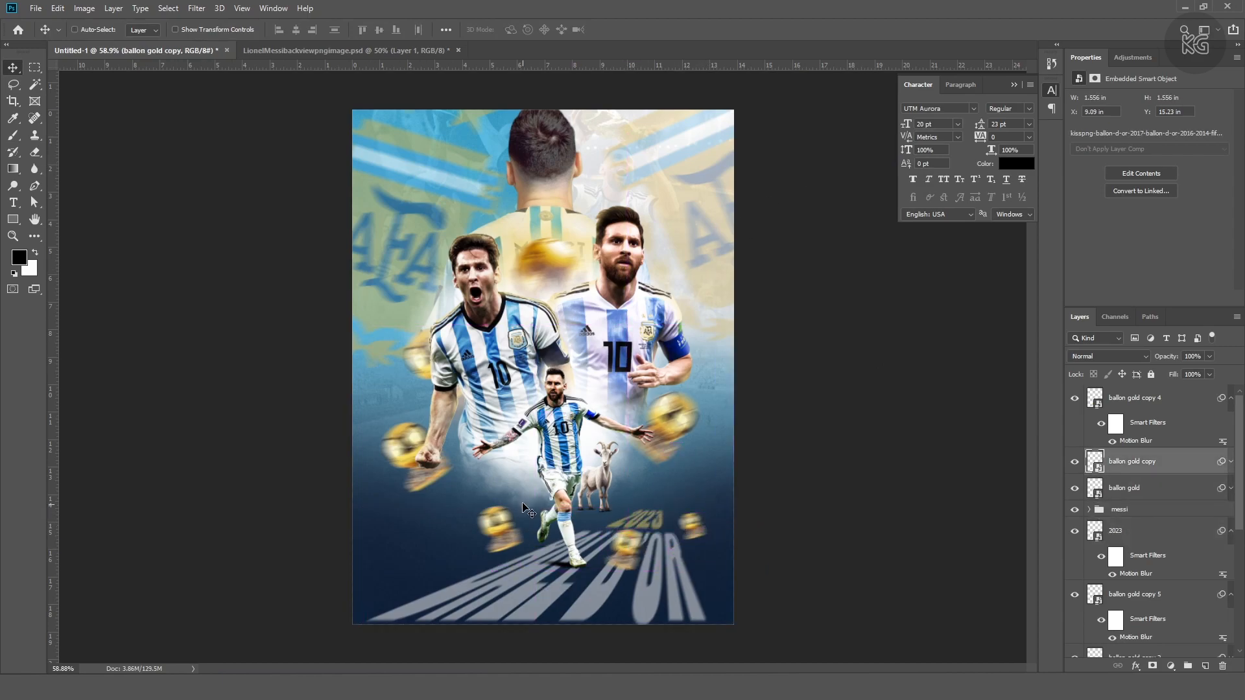
{"action": "scroll", "coordinate": [511, 504], "scroll_direction": "down", "scroll_amount": 2}
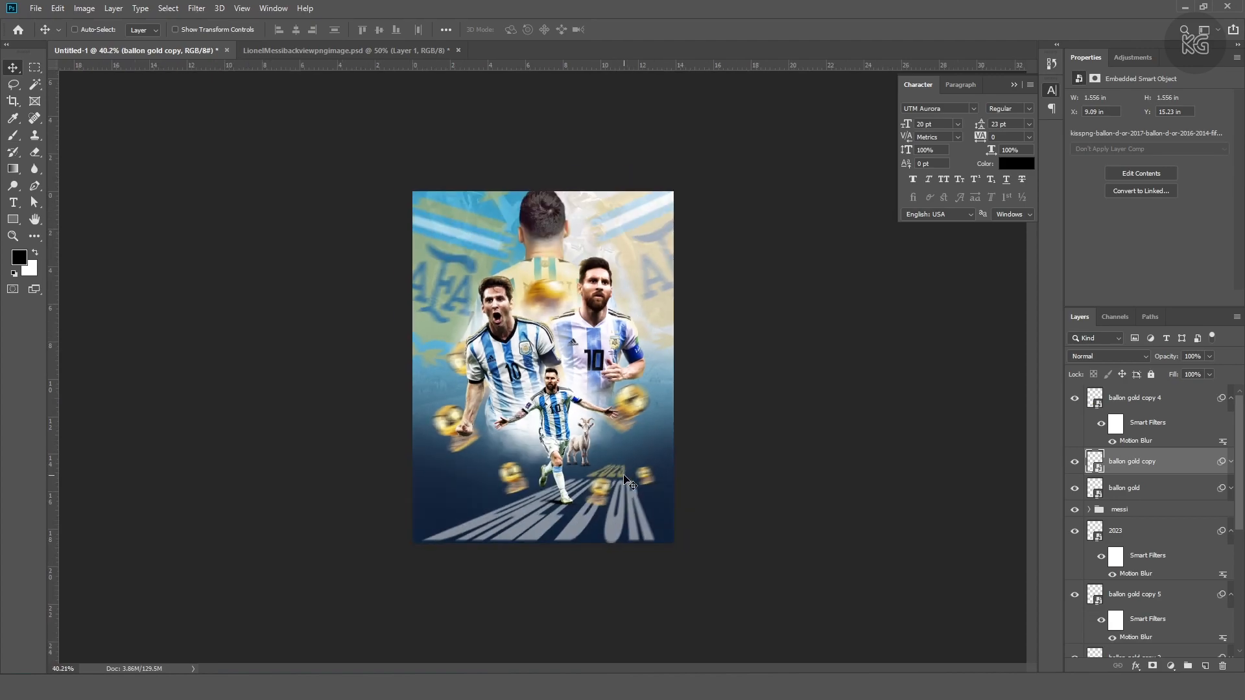
Add a new layer above ballon gold copy 4 and choose a grass-shaped brush
{"action": "left_click", "coordinate": [1151, 402]}
{"action": "left_click", "coordinate": [1204, 667]}
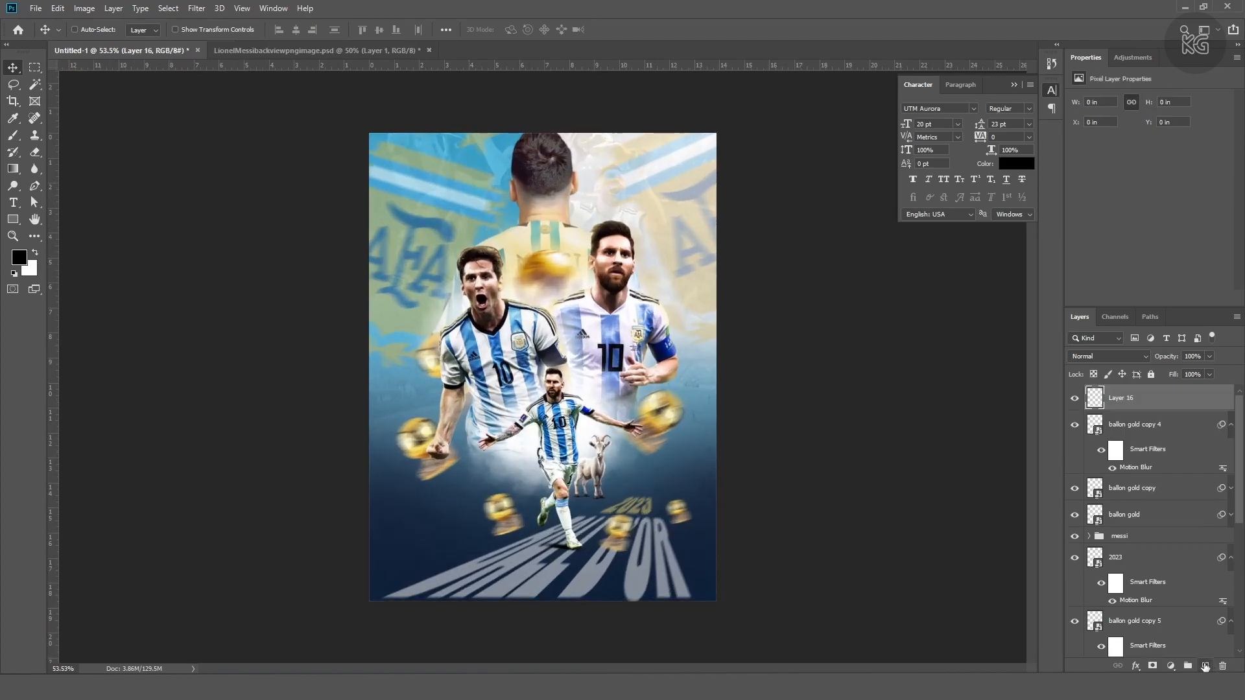
{"action": "key", "text": "b"}
{"action": "left_click", "coordinate": [81, 29]}
{"action": "left_click", "coordinate": [69, 129]}
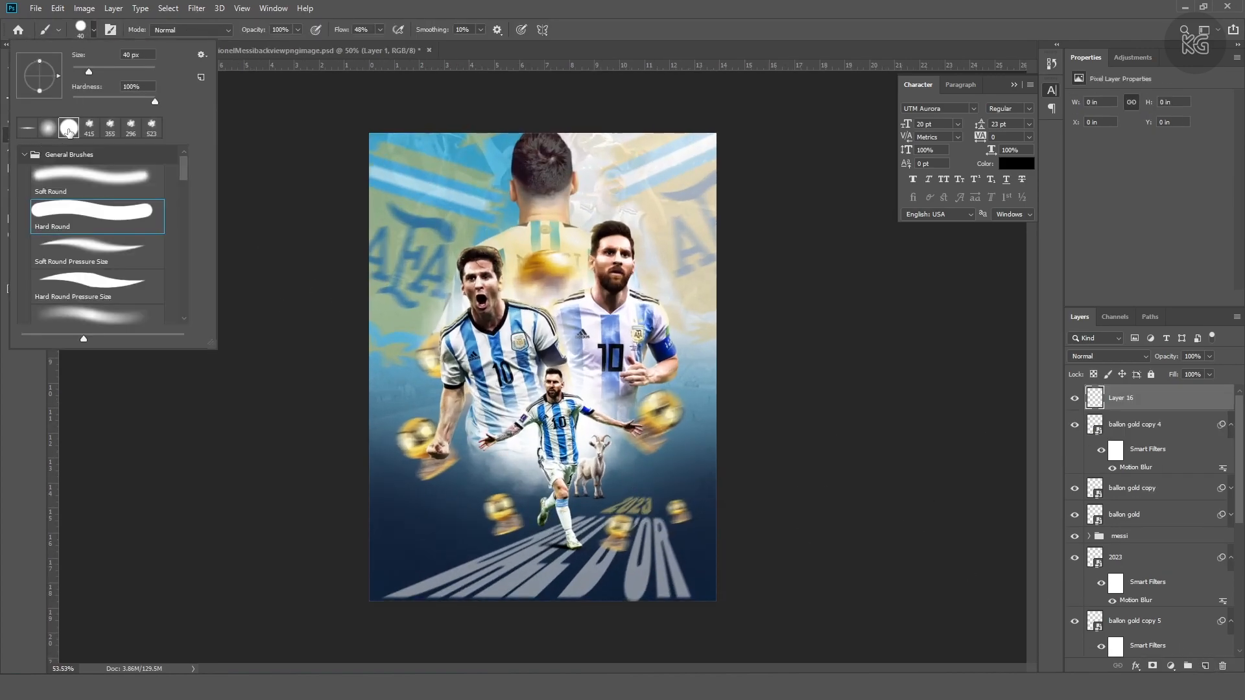
{"action": "left_click", "coordinate": [24, 155]}
{"action": "scroll", "coordinate": [68, 285], "scroll_direction": "down", "scroll_amount": 1}
{"action": "left_click", "coordinate": [72, 295]}
Sample the poster's navy 1c3047 as the foreground color and darken it to near-black navy
{"action": "left_click_drag", "start_coordinate": [556, 558], "coordinate": [196, 558]}
{"action": "left_click_drag", "start_coordinate": [454, 555], "coordinate": [428, 554]}
{"action": "left_click", "coordinate": [19, 257]}
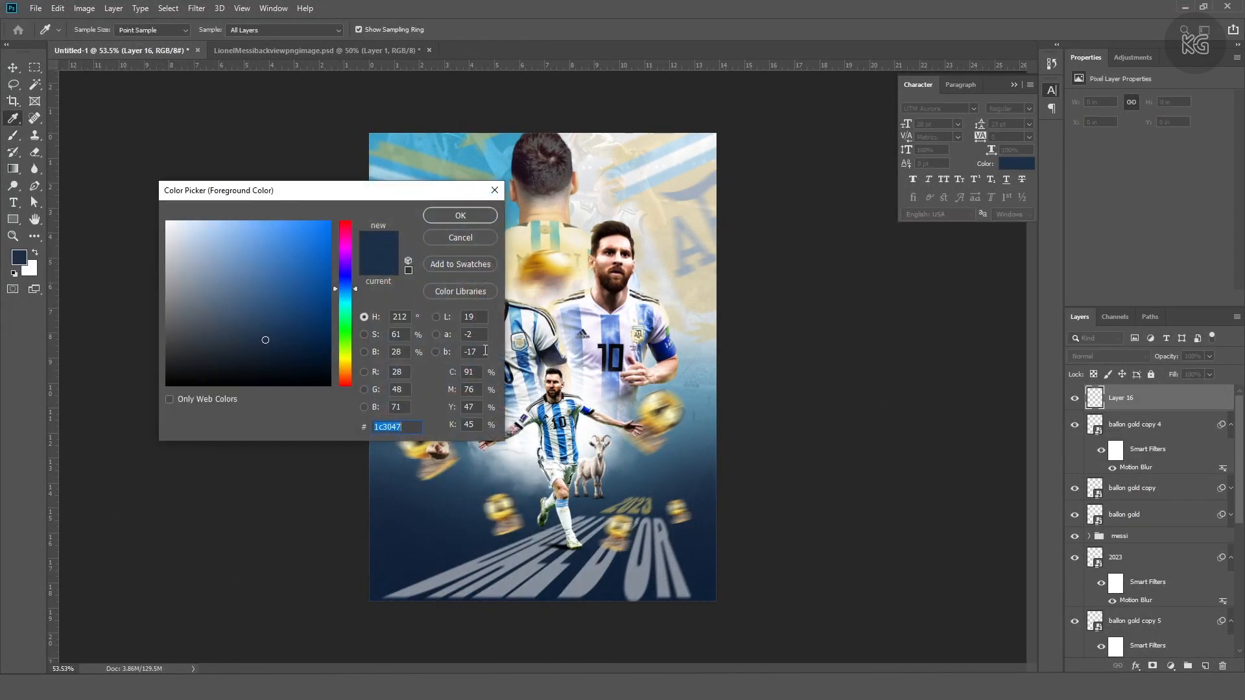
{"action": "key", "text": "Return"}
{"action": "left_click", "coordinate": [26, 255]}
{"action": "left_click", "coordinate": [298, 359]}
{"action": "left_click", "coordinate": [458, 209]}
Paint dark grass along the poster's bottom edge with the brush flow at 100%
{"action": "key", "text": "shift+0"}
{"action": "left_click", "coordinate": [457, 603]}
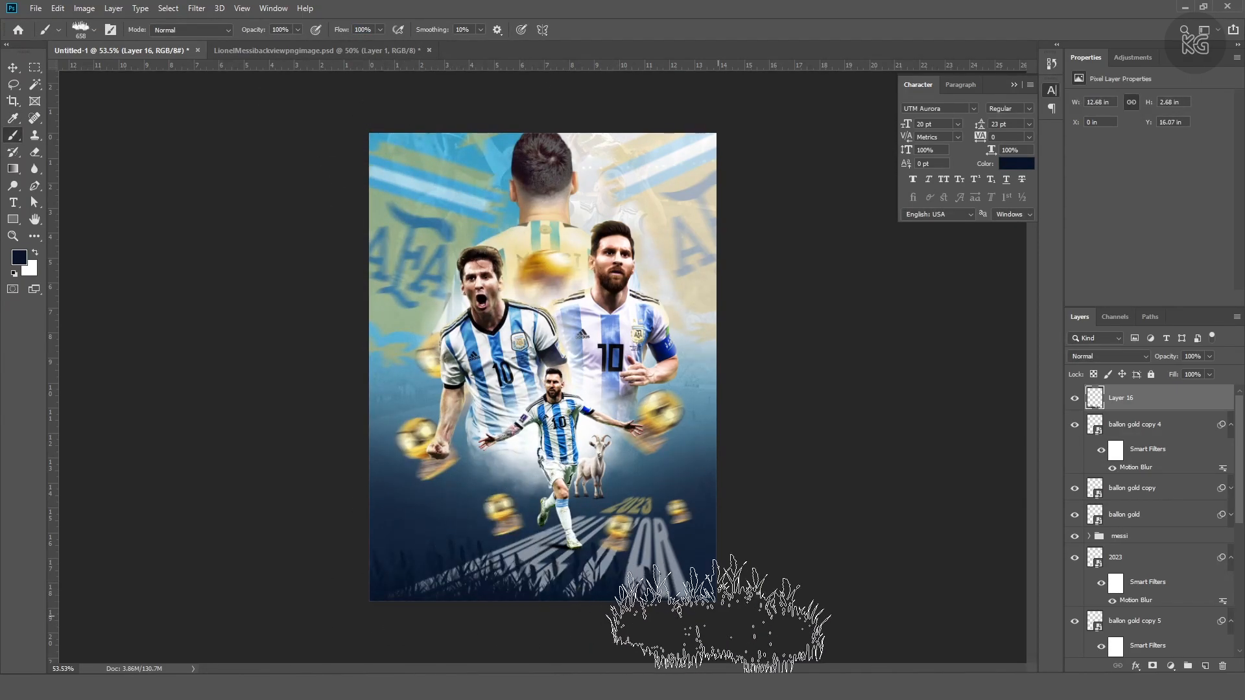
{"action": "left_click", "coordinate": [726, 590]}
Reposition and stretch the painted grass so it spans the full width of the poster's bottom edge
{"action": "key", "text": "v"}
{"action": "left_click_drag", "start_coordinate": [655, 594], "coordinate": [725, 576]}
{"action": "key", "text": "ctrl+t"}
{"action": "left_click_drag", "start_coordinate": [544, 542], "coordinate": [544, 549]}
{"action": "left_click_drag", "start_coordinate": [543, 609], "coordinate": [543, 616]}
{"action": "left_click_drag", "start_coordinate": [561, 586], "coordinate": [560, 581]}
{"action": "key", "text": "Return"}
Add a layer mask to the 2023 title smart object and fade its bottom edge with a soft black brush
{"action": "left_click", "coordinate": [540, 576], "text": "ctrl"}
{"action": "left_click", "coordinate": [1153, 666]}
{"action": "key", "text": "b"}
{"action": "left_click", "coordinate": [92, 30]}
{"action": "double_click", "coordinate": [64, 131]}
{"action": "key", "text": "bracketleft"}
{"action": "key", "text": "bracketleft"}
{"action": "key", "text": "bracketleft"}
{"action": "key", "text": "x"}
{"action": "left_click_drag", "start_coordinate": [389, 596], "coordinate": [318, 606]}
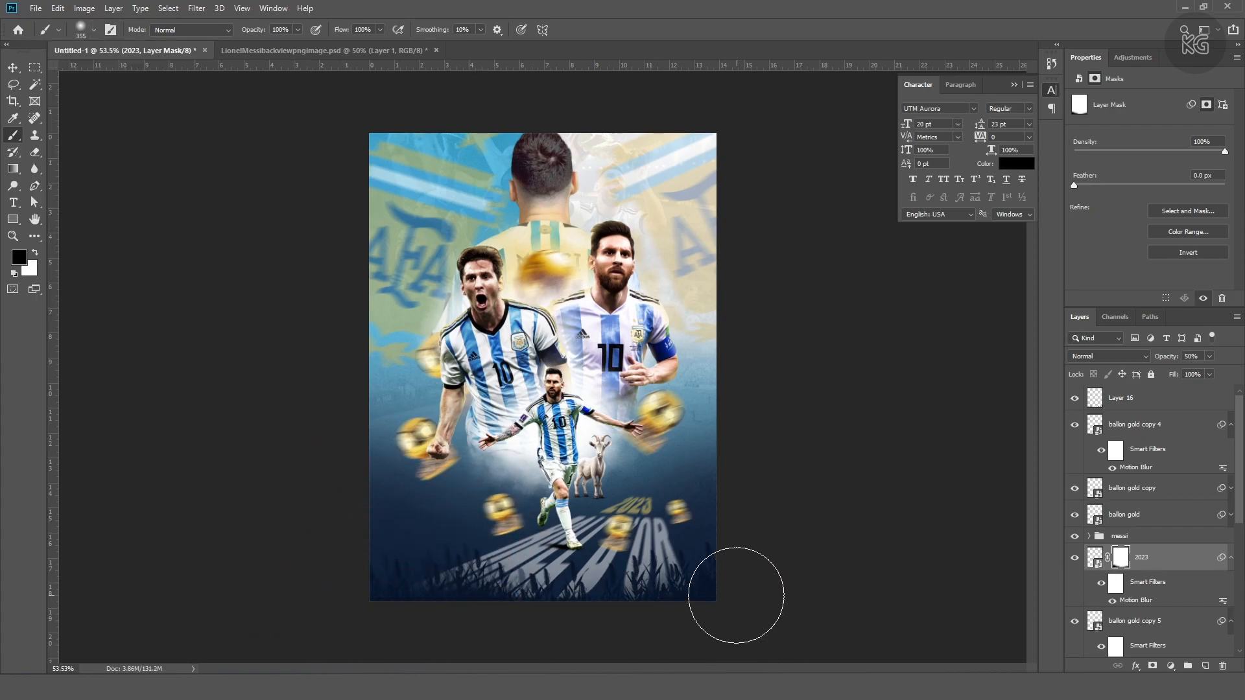
Create the text MESSI and scale it up across the lower part of the poster
{"action": "key", "text": "t"}
{"action": "scroll", "coordinate": [764, 578], "scroll_direction": "up", "scroll_amount": 1}
{"action": "left_click", "coordinate": [391, 549]}
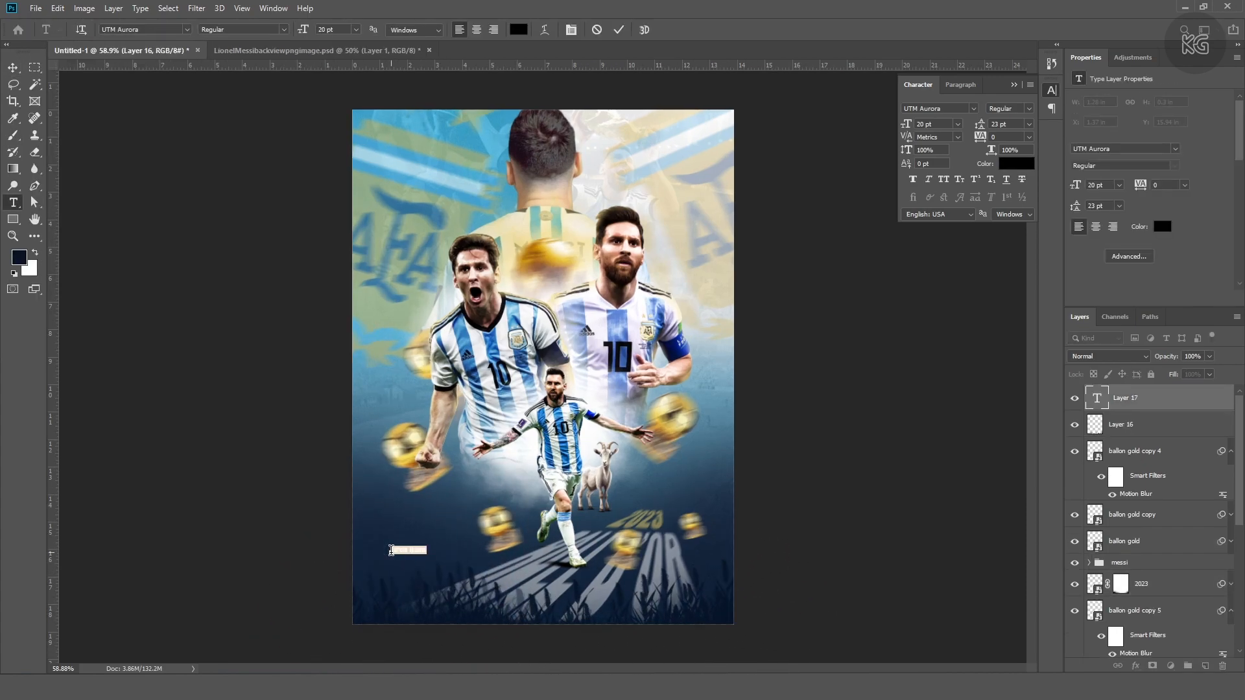
{"action": "type", "text": "MESSI"}
{"action": "key", "text": "ctrl+Return"}
{"action": "key", "text": "v"}
{"action": "key", "text": "ctrl+t"}
{"action": "left_click_drag", "start_coordinate": [415, 544], "coordinate": [587, 512]}
{"action": "key", "text": "Return"}
Duplicate the MESSI text above the original and change the copy to Lionel
{"action": "left_click_drag", "start_coordinate": [592, 439], "coordinate": [555, 372]}
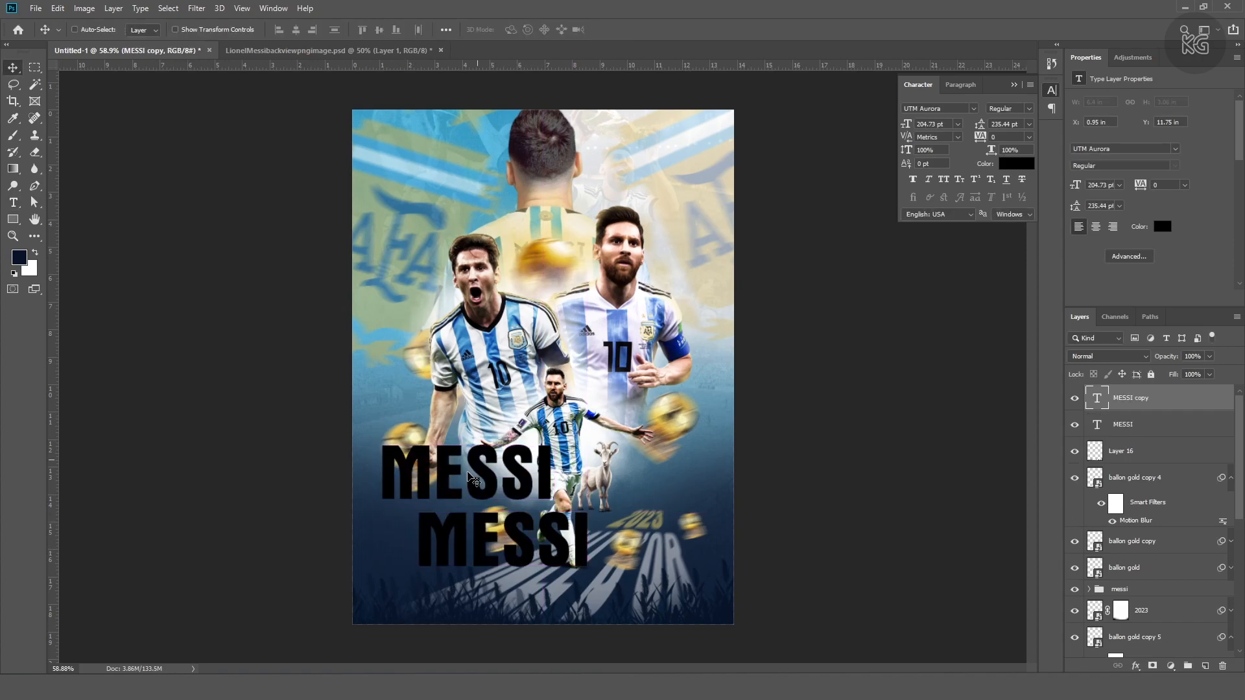
{"action": "double_click", "coordinate": [464, 476]}
{"action": "type", "text": "Lionel"}
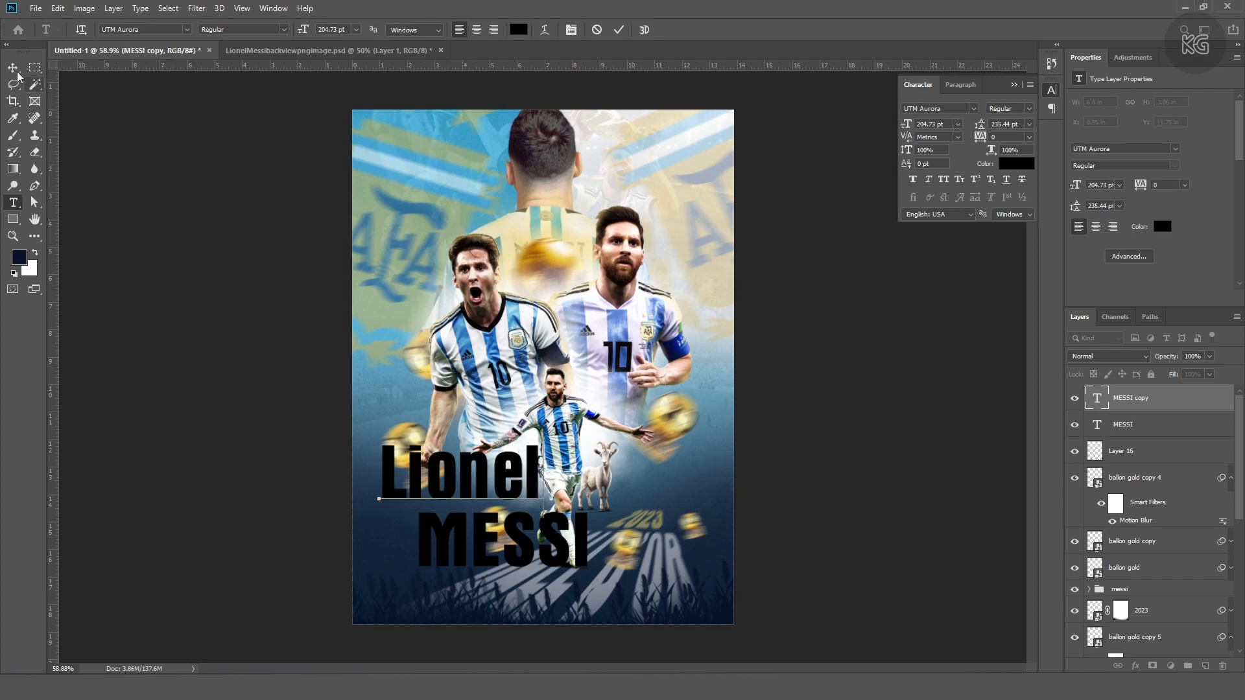
{"action": "left_click", "coordinate": [23, 68]}
Browse the installed fonts and set the Lionel text to Hamilton Demo
{"action": "left_click", "coordinate": [973, 108]}
{"action": "key", "text": "Down"}
{"action": "key", "text": "Down"}
{"action": "key", "text": "Down"}
{"action": "key", "text": "Down"}
{"action": "key", "text": "Down"}
{"action": "key", "text": "Down"}
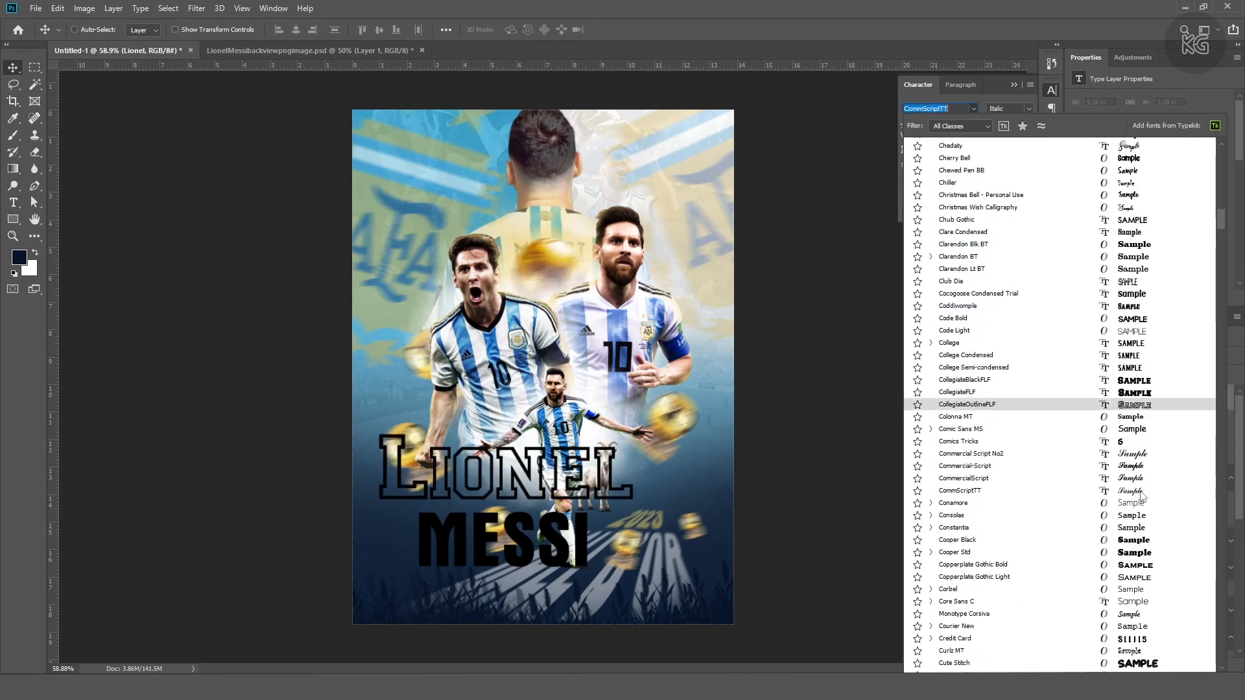
{"action": "key", "text": "Down"}
{"action": "key", "text": "Down"}
{"action": "key", "text": "Down"}
{"action": "key", "text": "Down"}
{"action": "key", "text": "Down"}
{"action": "key", "text": "Down"}
{"action": "key", "text": "Down"}
{"action": "key", "text": "Down"}
{"action": "key", "text": "Down"}
{"action": "key", "text": "Down"}
{"action": "key", "text": "Down"}
{"action": "key", "text": "Down"}
{"action": "key", "text": "Down"}
{"action": "key", "text": "Down"}
{"action": "key", "text": "Down"}
{"action": "key", "text": "Down"}
{"action": "scroll", "coordinate": [1141, 496], "scroll_direction": "down", "scroll_amount": 15}
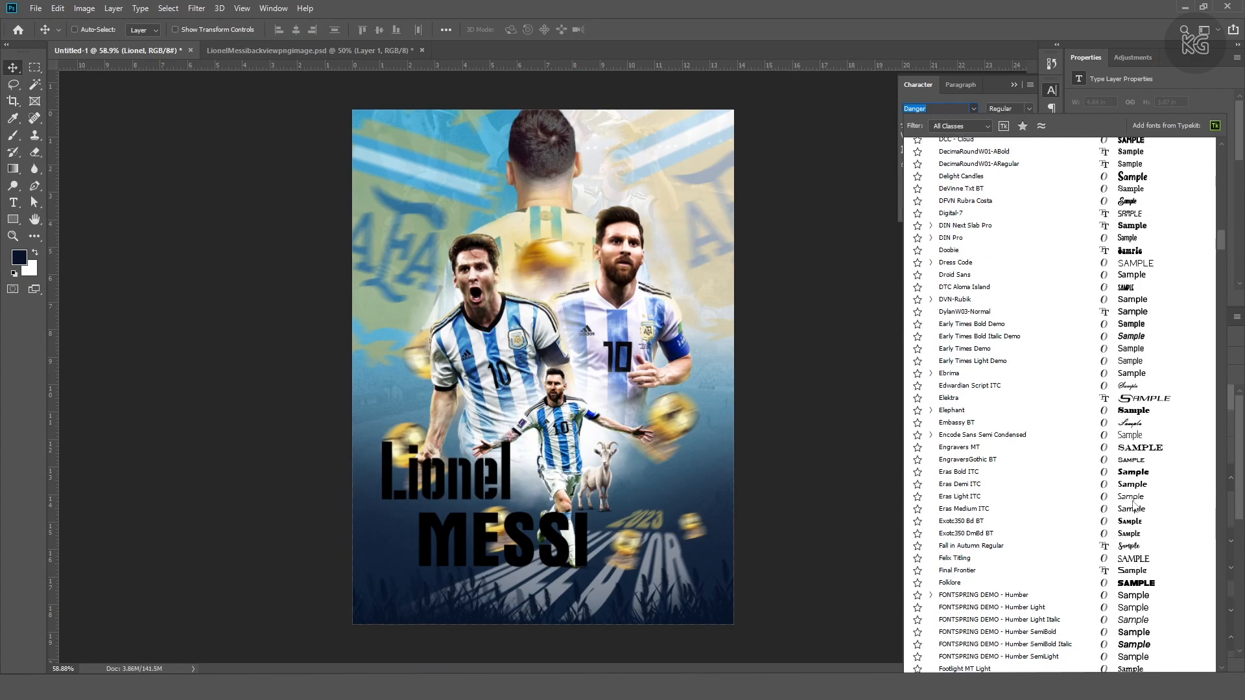
{"action": "scroll", "coordinate": [1132, 502], "scroll_direction": "down", "scroll_amount": 15}
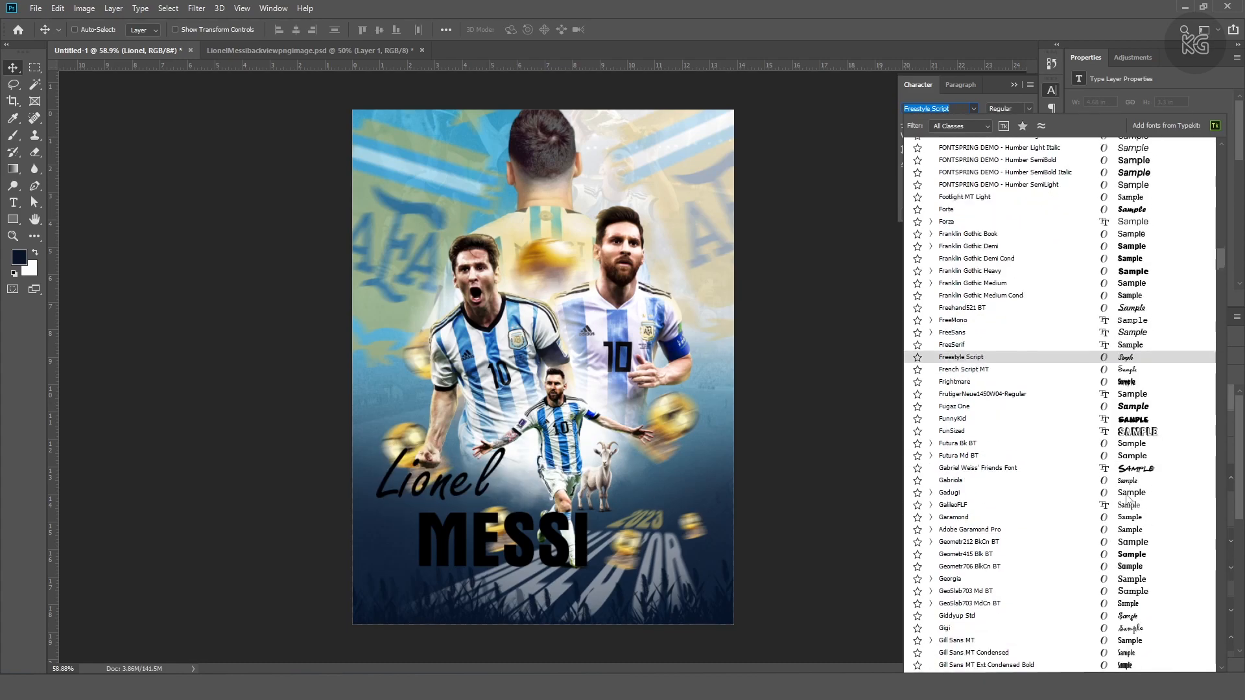
{"action": "scroll", "coordinate": [1139, 566], "scroll_direction": "down", "scroll_amount": 13}
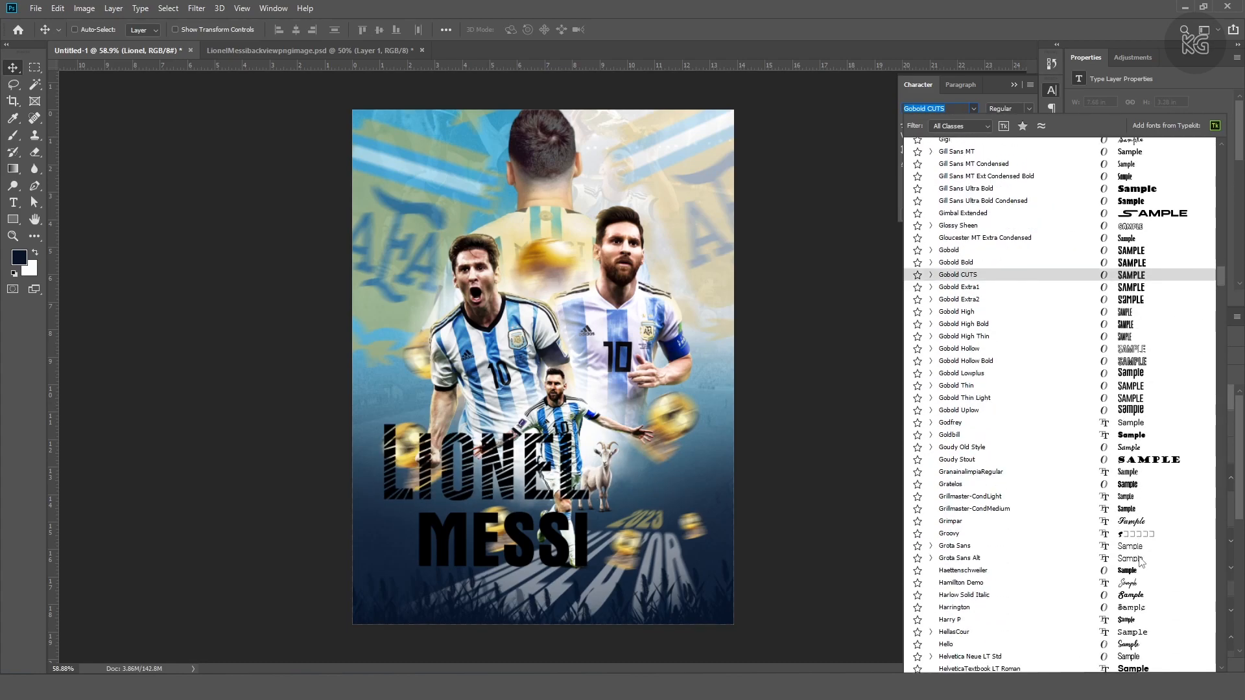
{"action": "left_click", "coordinate": [1133, 583]}
Color the Lionel text white and shift it into place above MESSI
{"action": "left_click", "coordinate": [1016, 163]}
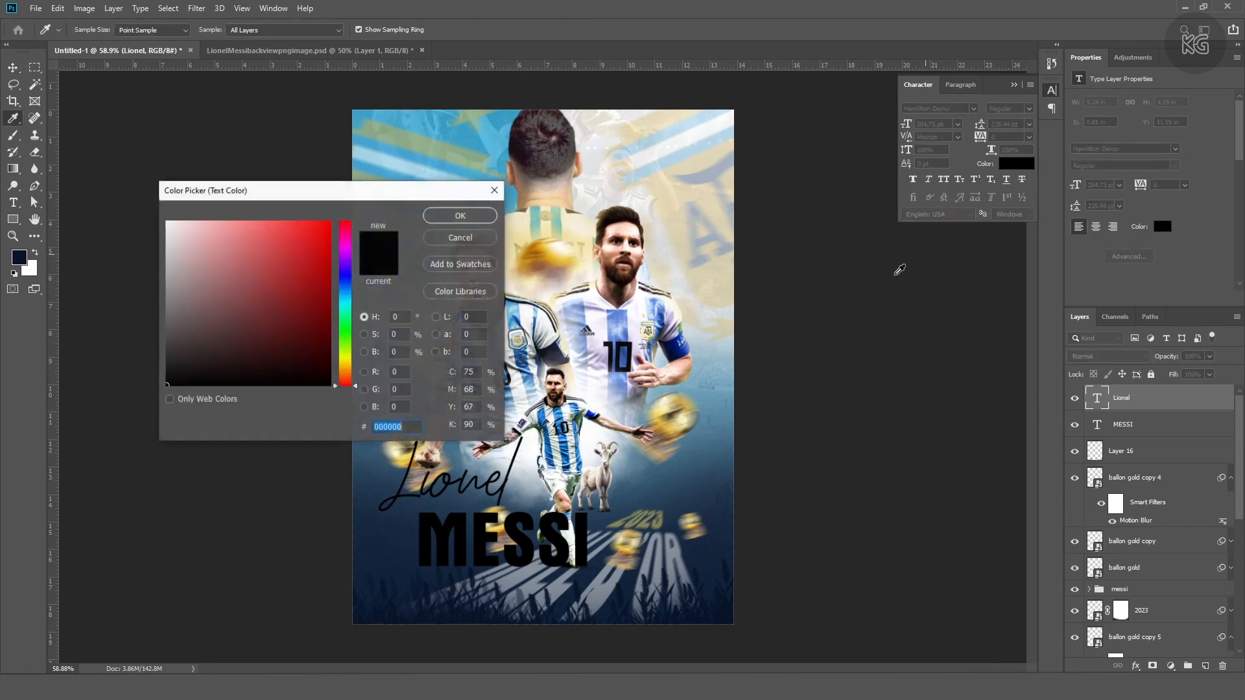
{"action": "left_click", "coordinate": [169, 211]}
{"action": "left_click", "coordinate": [440, 213]}
{"action": "left_click_drag", "start_coordinate": [493, 488], "coordinate": [505, 491]}
Set the MESSI text's font to 000 ObelixPro TB and its color to golden yellow fec718
{"action": "key", "text": "alt+["}
{"action": "left_click", "coordinate": [972, 108]}
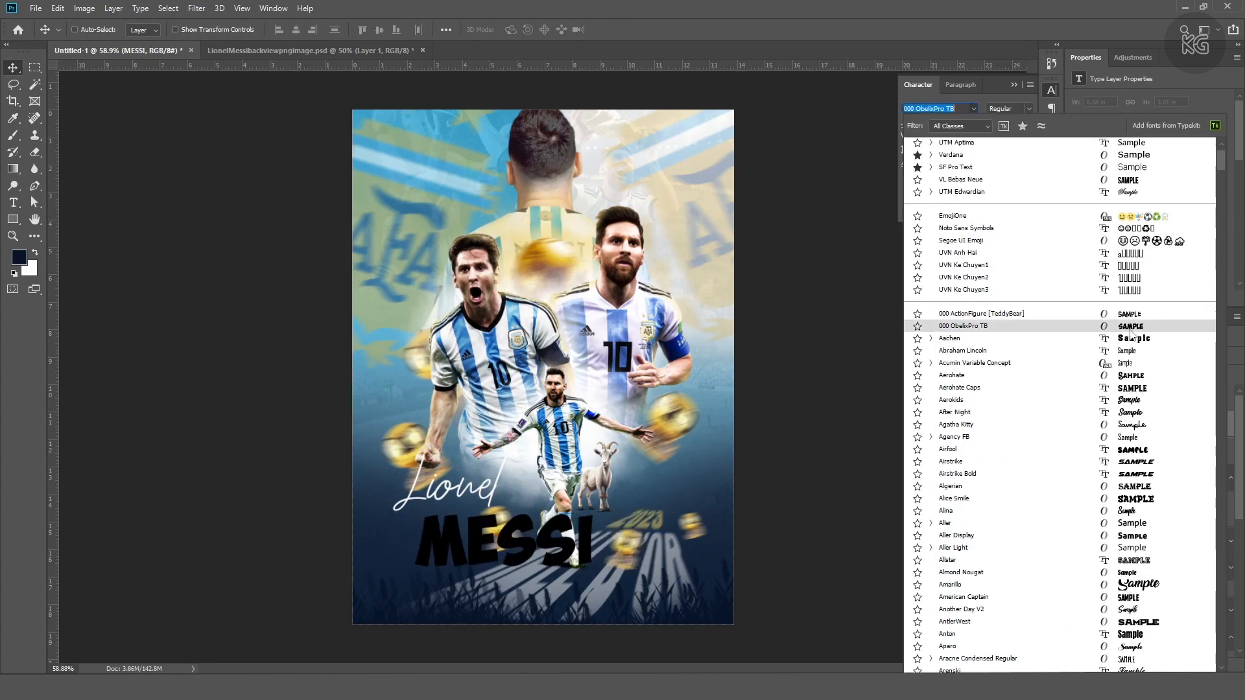
{"action": "left_click", "coordinate": [953, 239]}
{"action": "left_click", "coordinate": [1016, 163]}
{"action": "left_click", "coordinate": [659, 411]}
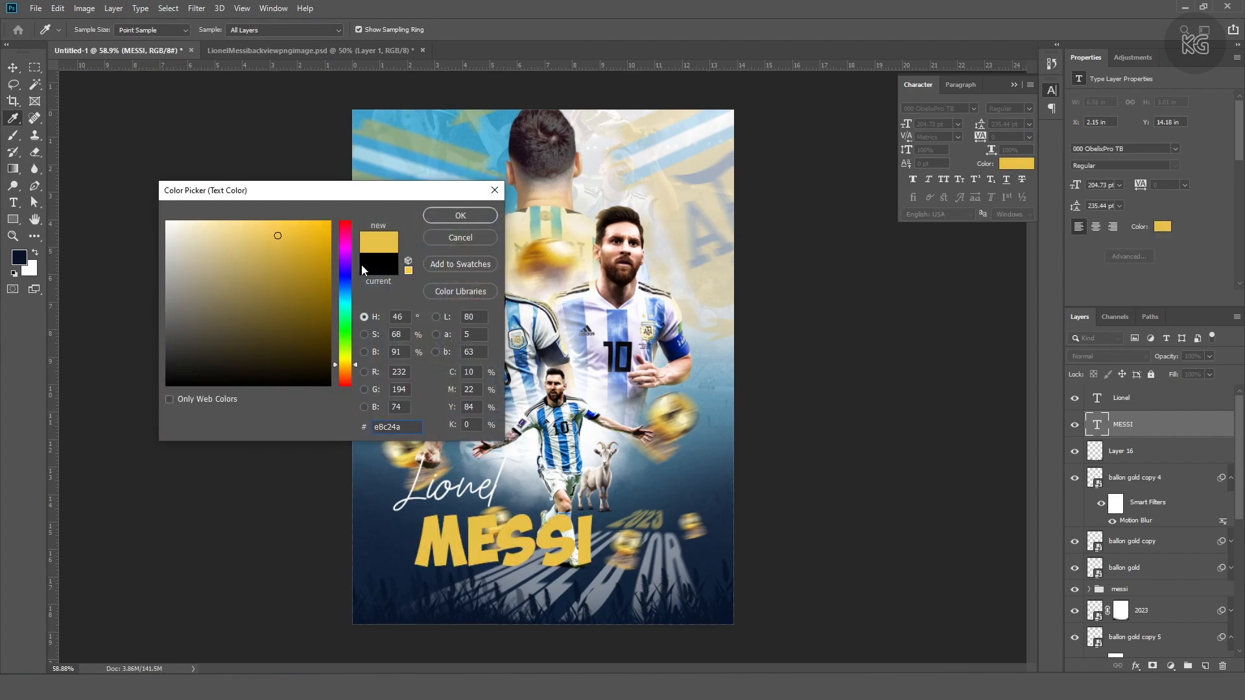
{"action": "left_click", "coordinate": [304, 222]}
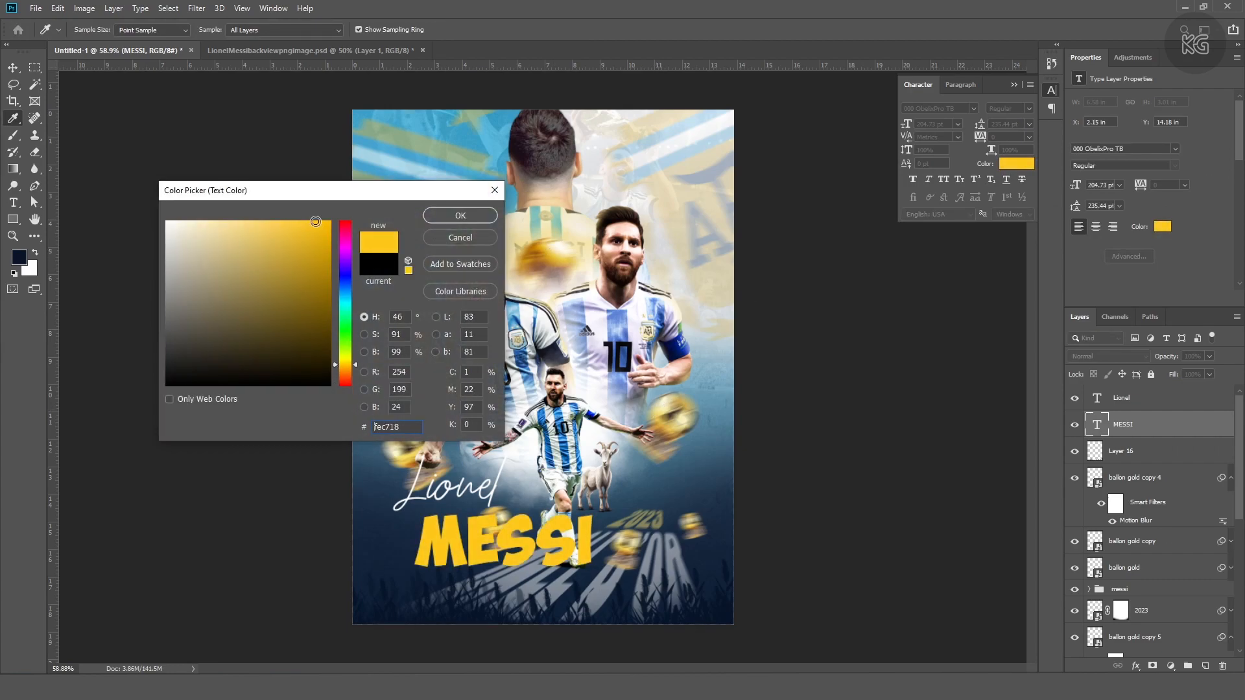
{"action": "key", "text": "Return"}
Group Lionel closely with MESSI, and shrink and tilt the group in the poster's lower-left area
{"action": "key", "text": "v"}
{"action": "mouse_move", "coordinate": [445, 477]}
{"action": "left_mouse_down"}
{"action": "mouse_move", "coordinate": [447, 496]}
{"action": "mouse_move", "coordinate": [451, 483]}
{"action": "left_mouse_up"}
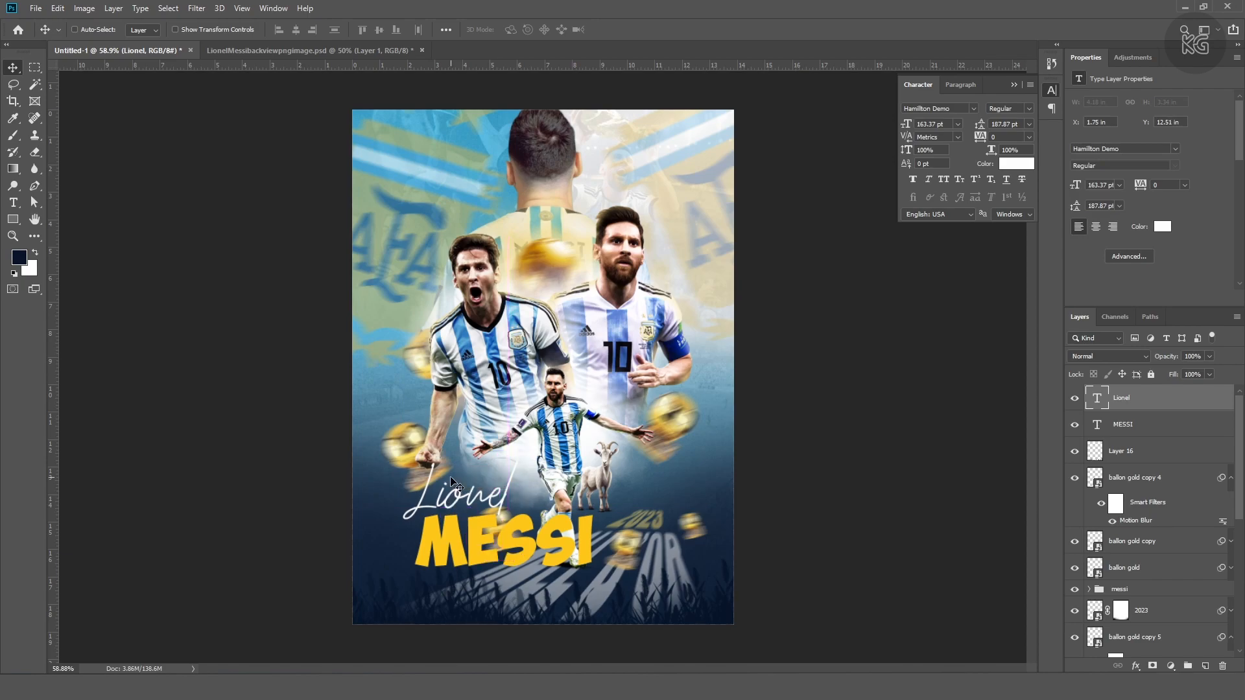
{"action": "left_click", "coordinate": [461, 501], "text": "ctrl+shift"}
{"action": "key", "text": "ctrl+g"}
{"action": "key", "text": "ctrl+t"}
{"action": "left_click_drag", "start_coordinate": [593, 462], "coordinate": [509, 470]}
{"action": "left_click_drag", "start_coordinate": [447, 518], "coordinate": [457, 535]}
{"action": "key", "text": "Return"}
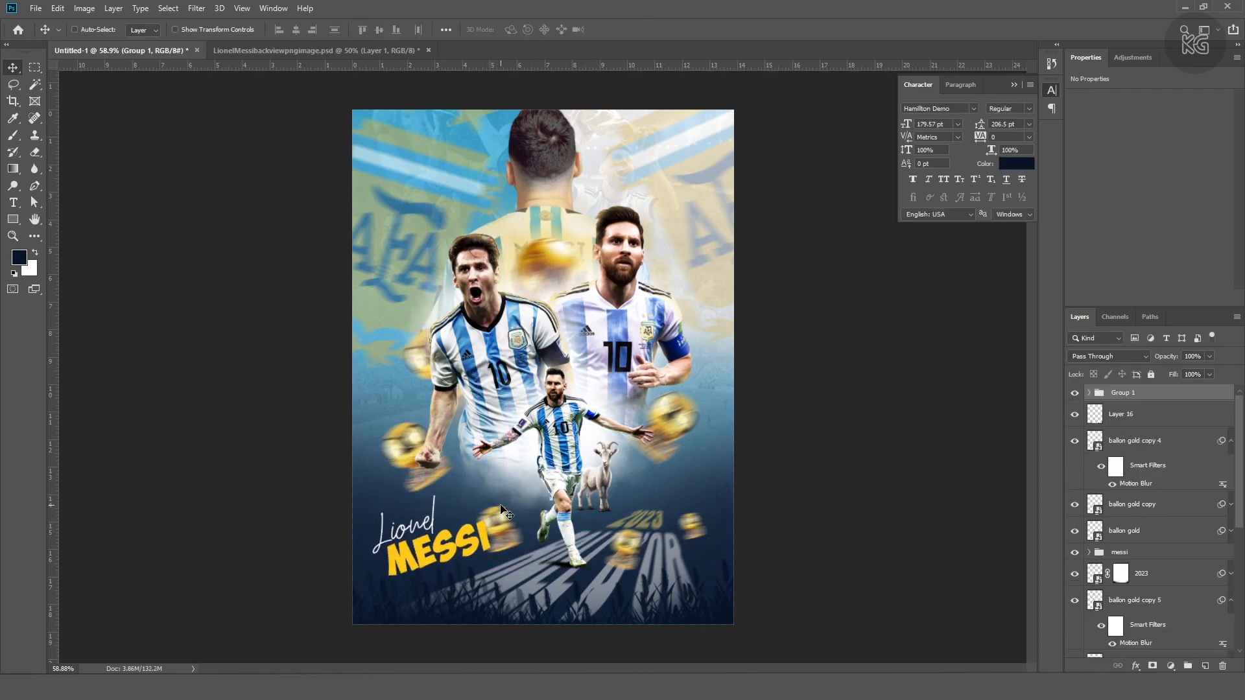
Move the gold trophy behind the shouting player's fist about 0.49 in to the right
{"action": "left_click", "coordinate": [425, 477], "text": "ctrl"}
{"action": "left_click_drag", "start_coordinate": [424, 477], "coordinate": [434, 477]}
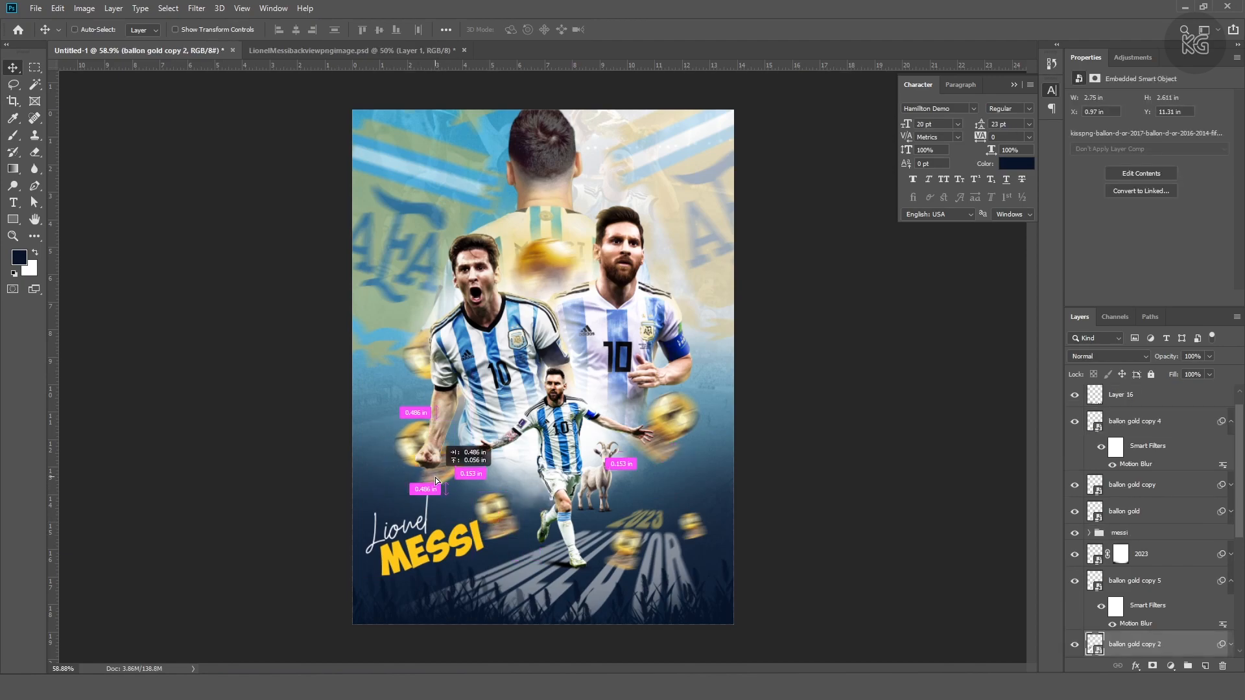
{"action": "scroll", "coordinate": [487, 420], "scroll_direction": "up", "scroll_amount": 1}
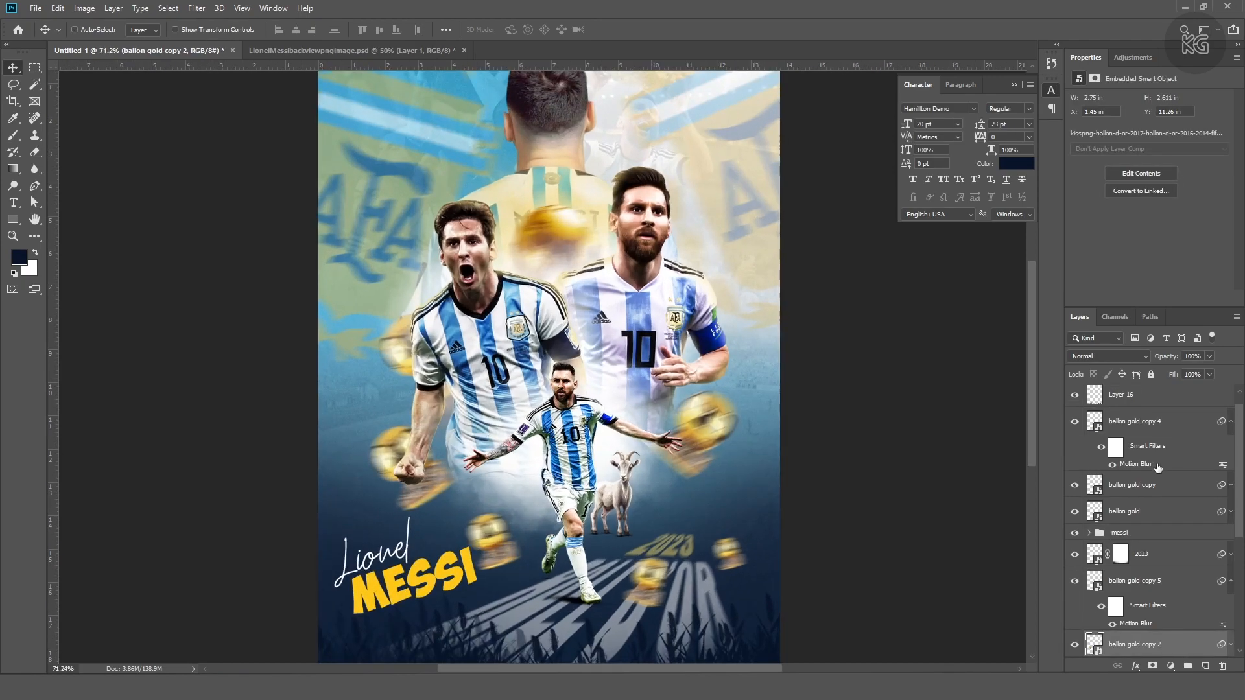
Rename the Lionel MESSI text group to T and scale it down slightly
{"action": "scroll", "coordinate": [1158, 468], "scroll_direction": "up", "scroll_amount": 1}
{"action": "double_click", "coordinate": [1128, 393]}
{"action": "type", "text": "T"}
{"action": "key", "text": "Return"}
{"action": "key", "text": "ctrl+t"}
{"action": "left_click_drag", "start_coordinate": [481, 564], "coordinate": [432, 570]}
{"action": "key", "text": "Return"}
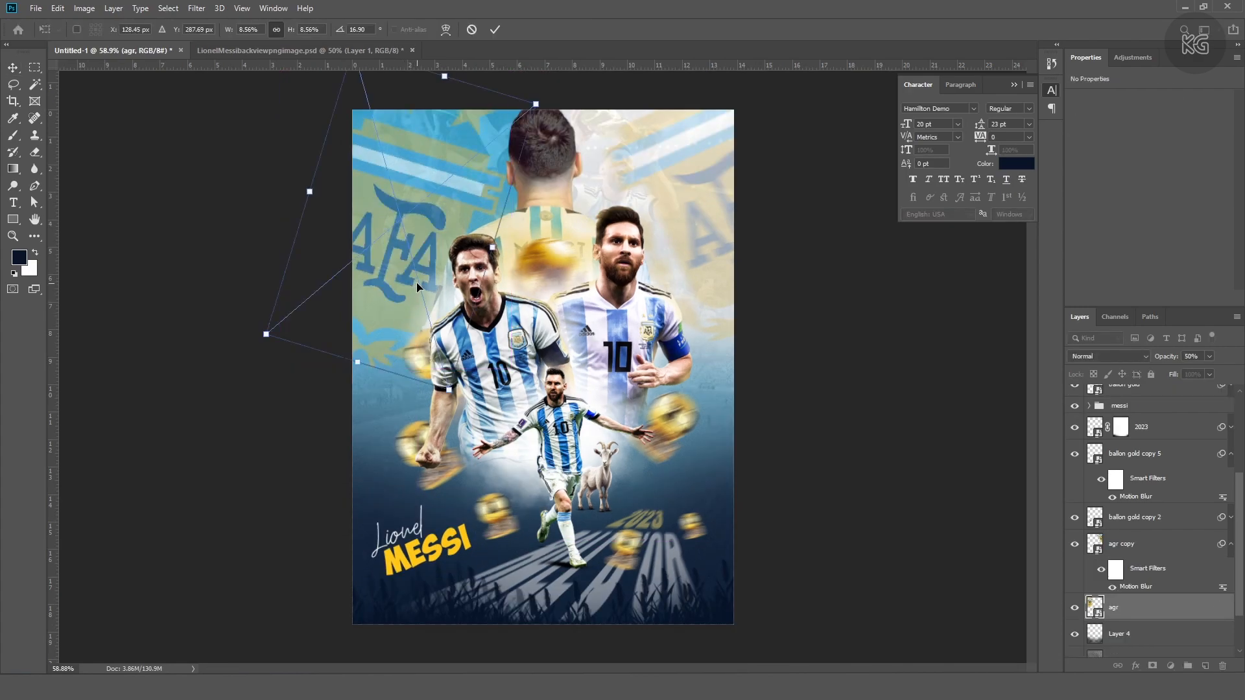
Transform the agr background crest to 9.27% scale and 13.45° rotation, shifting it toward the poster's left edge
{"action": "left_click_drag", "start_coordinate": [416, 282], "coordinate": [336, 379]}
{"action": "key", "text": "Return"}
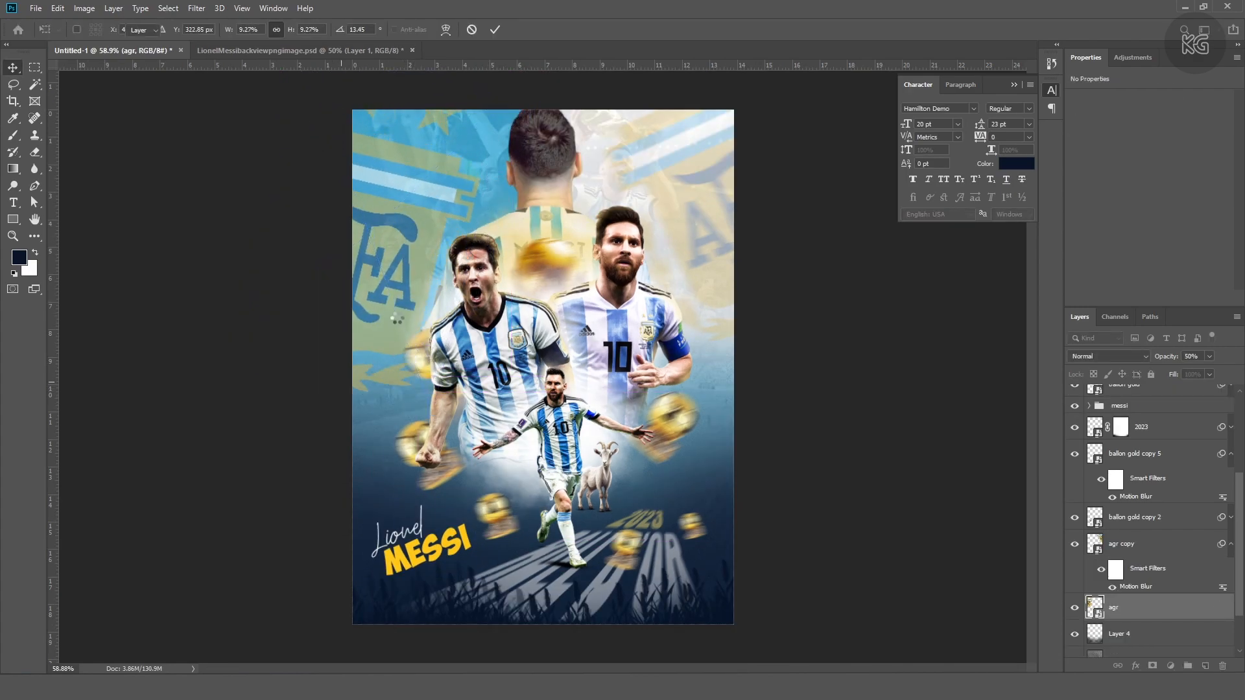
Shift the agr crest slightly right, then move the 2023 perspective ground title a little up and to the right
{"action": "left_click_drag", "start_coordinate": [370, 334], "coordinate": [383, 334]}
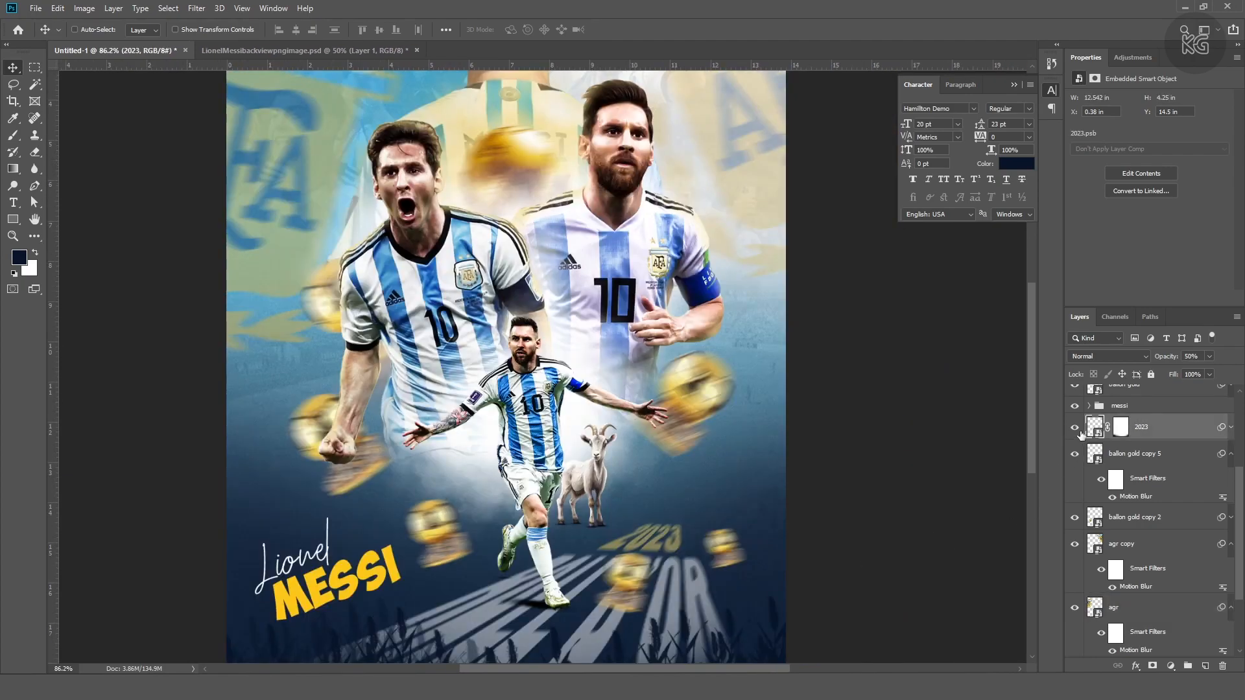
{"action": "key", "text": "ctrl+t"}
{"action": "left_click_drag", "start_coordinate": [525, 412], "coordinate": [561, 402]}
{"action": "scroll", "coordinate": [655, 488], "scroll_direction": "down", "scroll_amount": 4}
{"action": "key", "text": "Return"}
Raise the small trophy at the poster's lower right, and nudge the trophies beside the running player's legs into place
{"action": "left_click", "coordinate": [695, 529], "text": "ctrl"}
{"action": "left_click_drag", "start_coordinate": [629, 548], "coordinate": [699, 509]}
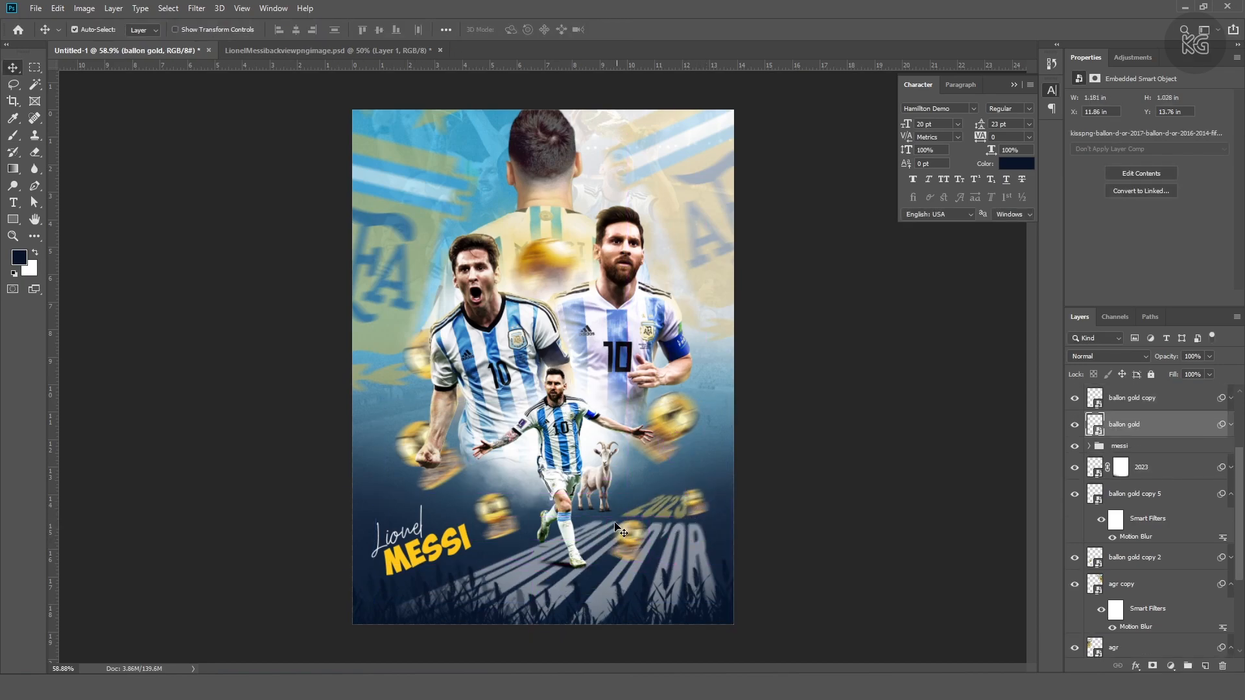
{"action": "left_click", "coordinate": [633, 540], "text": "ctrl"}
{"action": "left_click_drag", "start_coordinate": [632, 540], "coordinate": [629, 537]}
{"action": "left_click", "coordinate": [499, 498], "text": "ctrl"}
{"action": "left_click_drag", "start_coordinate": [500, 497], "coordinate": [503, 496]}
Fine-tune the placement of the MESSI word beneath Lionel with Free Transform
{"action": "scroll", "coordinate": [504, 496], "scroll_direction": "down", "scroll_amount": 2}
{"action": "left_click", "coordinate": [456, 518], "text": "ctrl"}
{"action": "key", "text": "ctrl+t"}
{"action": "left_click_drag", "start_coordinate": [454, 540], "coordinate": [455, 545]}
{"action": "key", "text": "Return"}
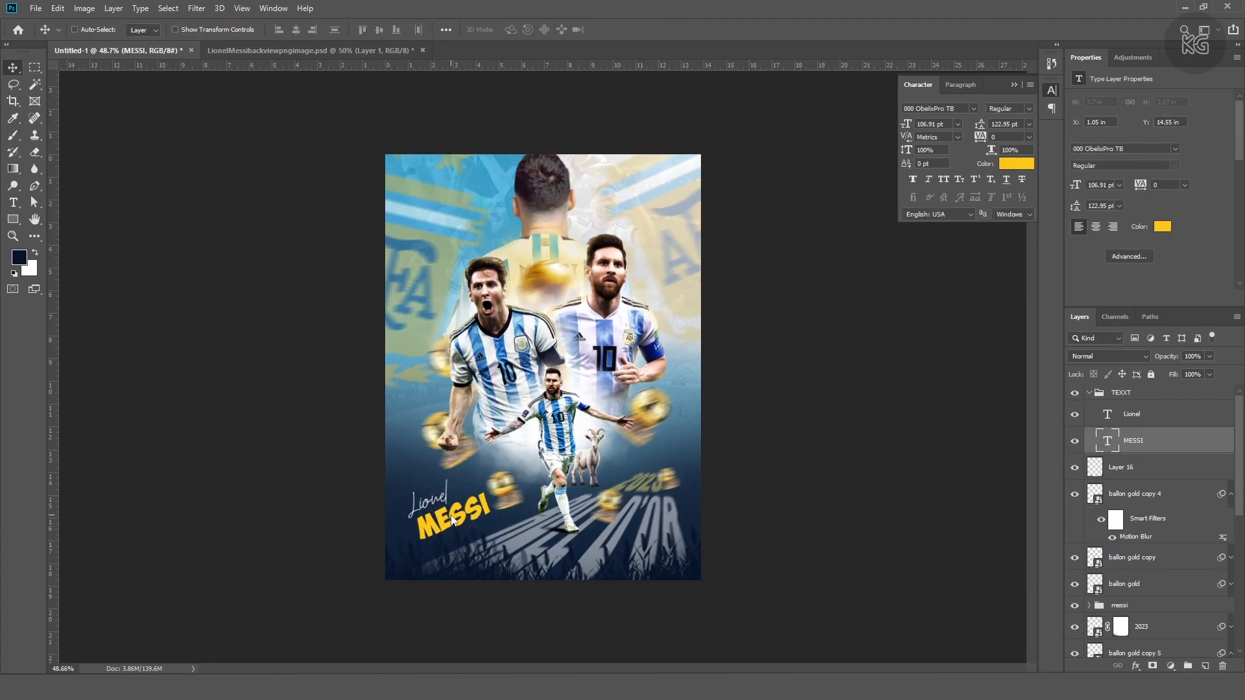
Scale the TEXXT group up to 107.25% in the poster's lower-left area
{"action": "scroll", "coordinate": [463, 517], "scroll_direction": "down", "scroll_amount": 1}
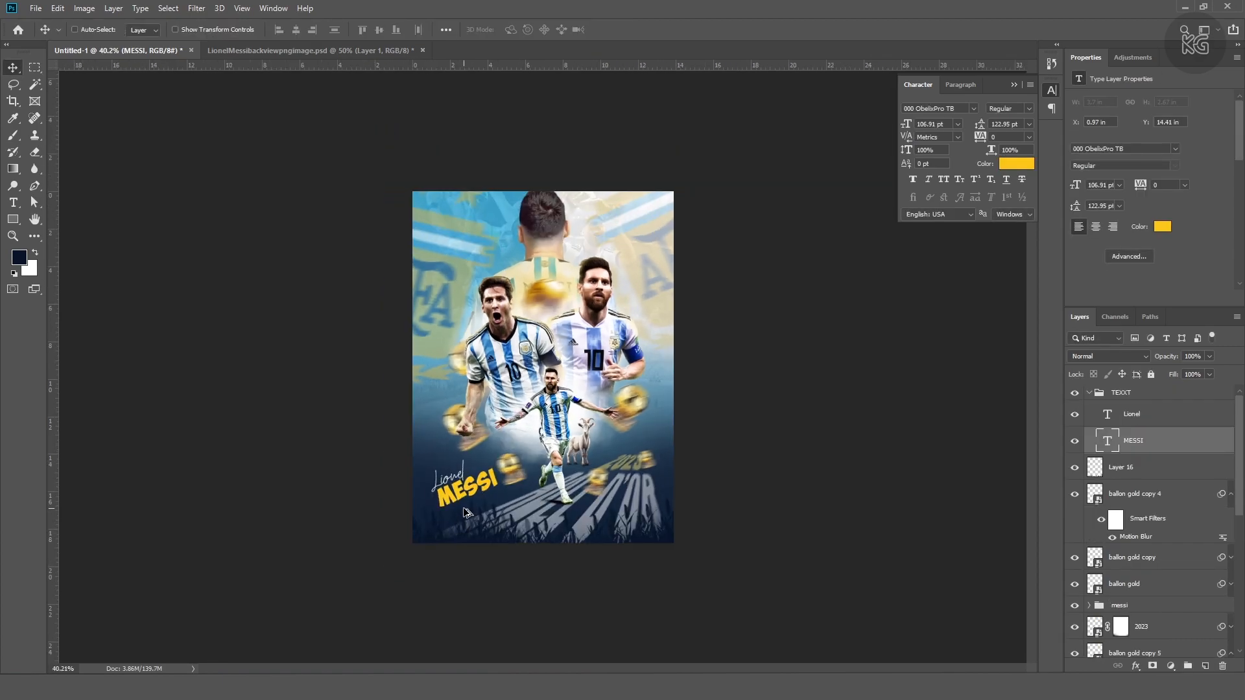
{"action": "left_click", "coordinate": [1090, 393]}
{"action": "key", "text": "ctrl+t"}
{"action": "left_click_drag", "start_coordinate": [516, 459], "coordinate": [522, 465]}
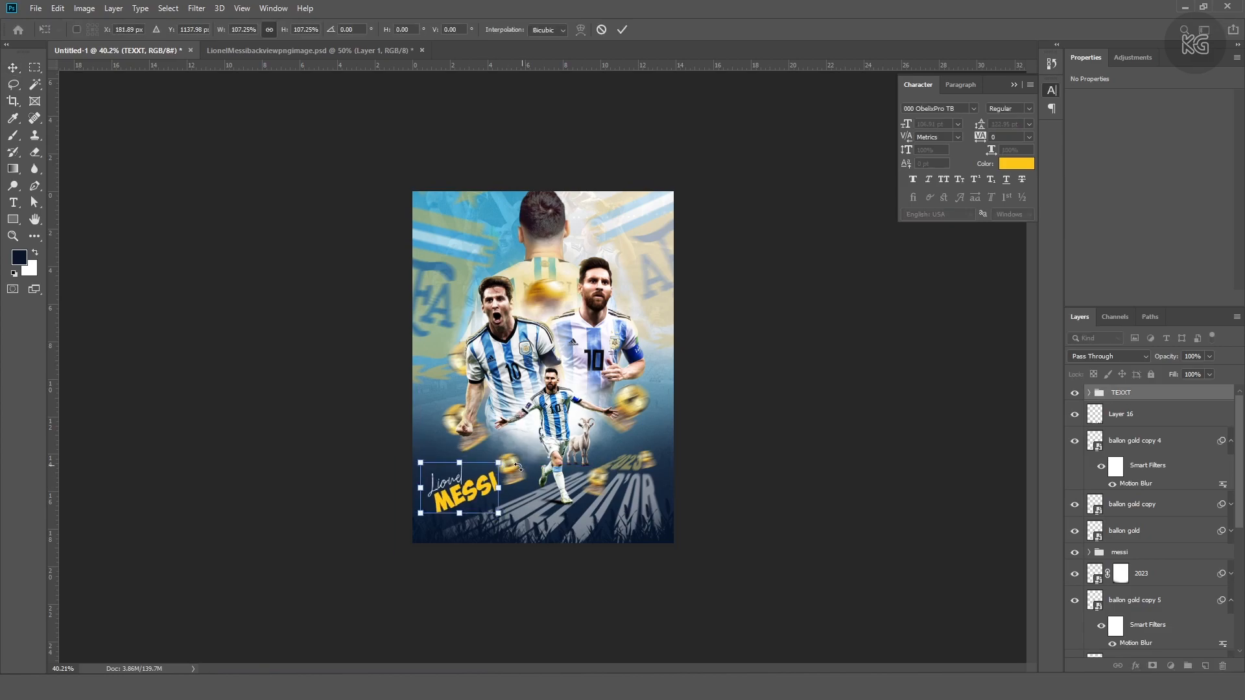
{"action": "key", "text": "Return"}
{"action": "key", "text": "ctrl+0"}
Apply a Motion Blur to the grass on Layer 16 with a 4° angle and 20 px distance
{"action": "left_click", "coordinate": [1074, 414]}
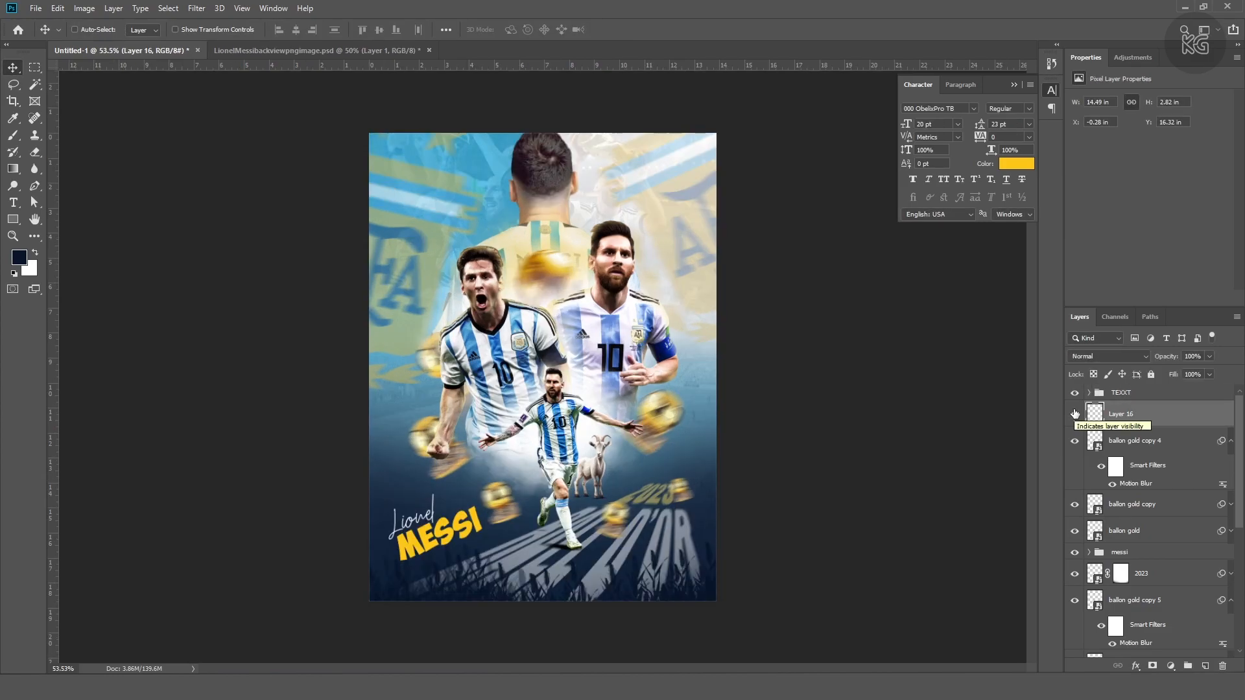
{"action": "left_click", "coordinate": [196, 8]}
{"action": "mouse_move", "coordinate": [259, 162]}
{"action": "left_click", "coordinate": [389, 230]}
{"action": "left_click", "coordinate": [837, 315]}
{"action": "left_click_drag", "start_coordinate": [728, 363], "coordinate": [734, 363]}
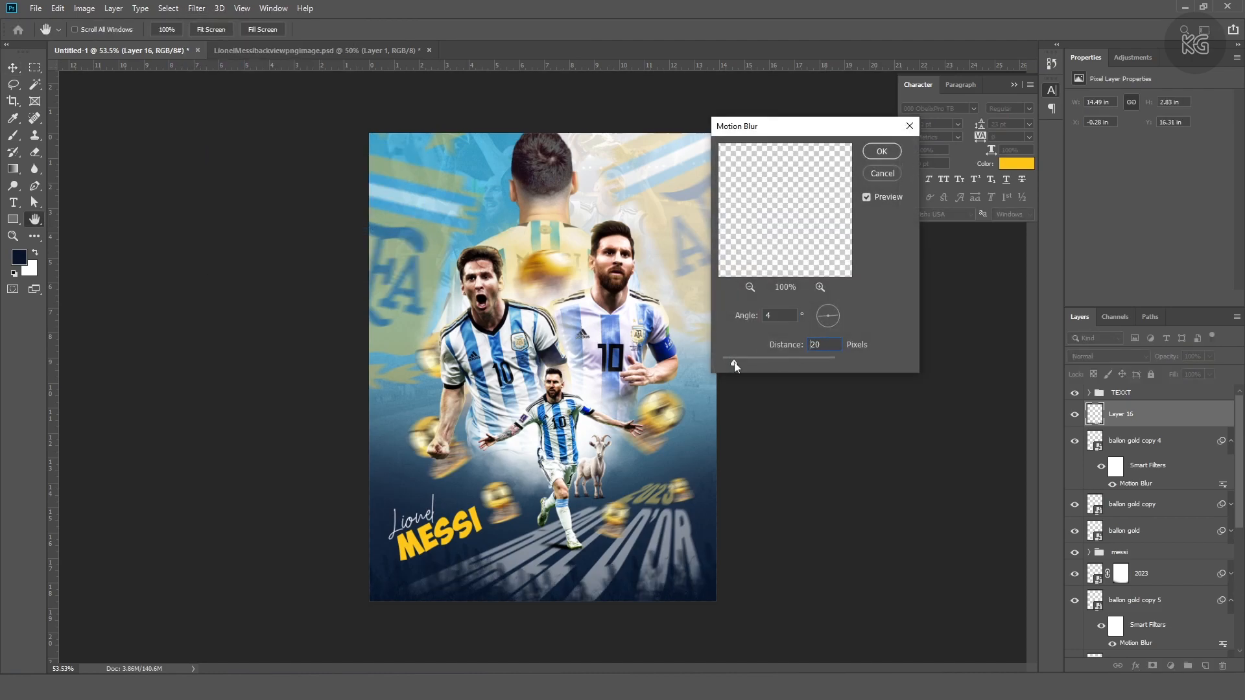
{"action": "key", "text": "Return"}
{"action": "key", "text": "v"}
Set the TEXXT group's opacity to 78%
{"action": "left_click", "coordinate": [1126, 393]}
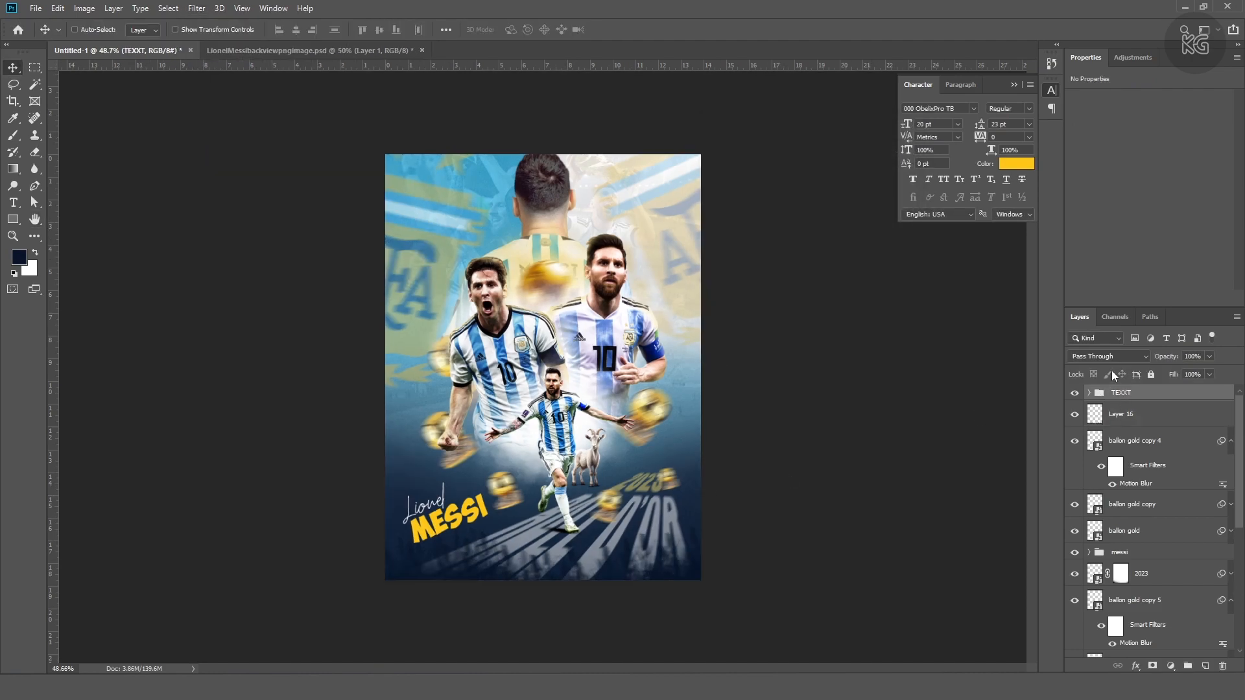
{"action": "key", "text": "7"}
{"action": "key", "text": "8"}
Stamp all visible layers into a new merged layer on top and convert it to a smart object
{"action": "key", "text": "ctrl+alt+shift+e"}
{"action": "right_click", "coordinate": [1151, 398]}
{"action": "left_click", "coordinate": [999, 305]}
{"action": "key", "text": "ctrl+0"}
Adjust the merged layer in Camera Raw: Exposure +0.05, Contrast +21, Highlights -16, Clarity +23, Dehaze +11, Vibrance +3, Saturation +8
{"action": "key", "text": "ctrl+shift+a"}
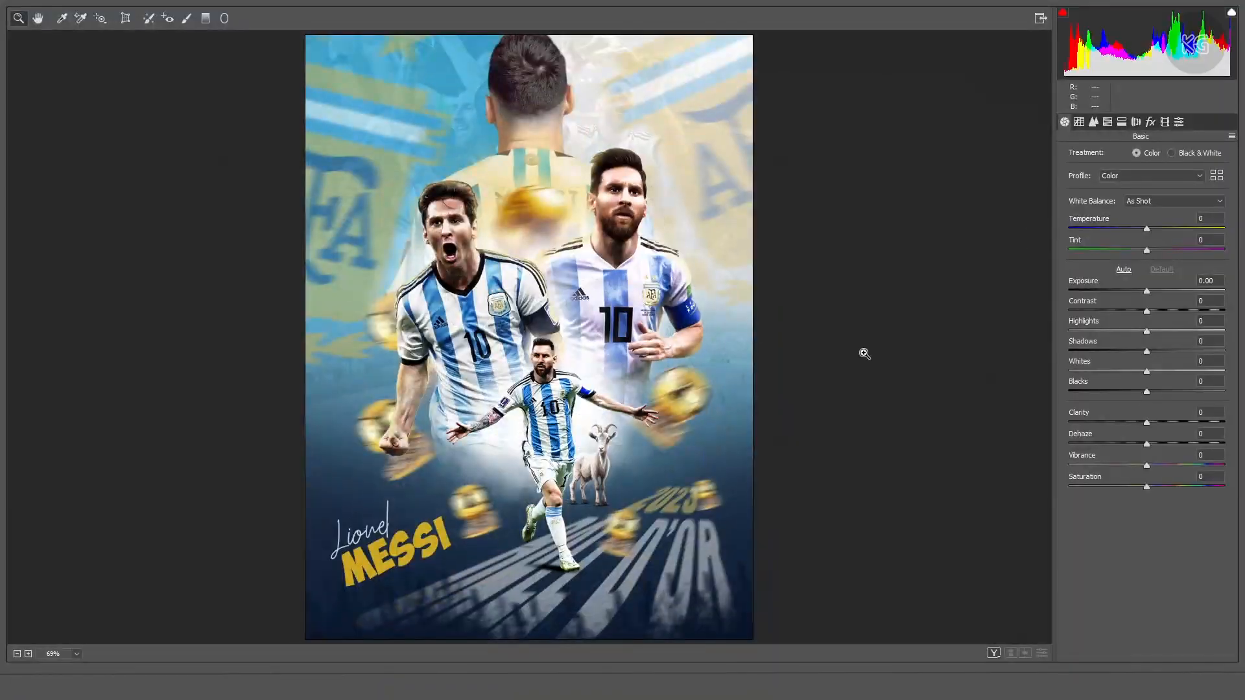
{"action": "left_click_drag", "start_coordinate": [1147, 291], "coordinate": [1136, 332]}
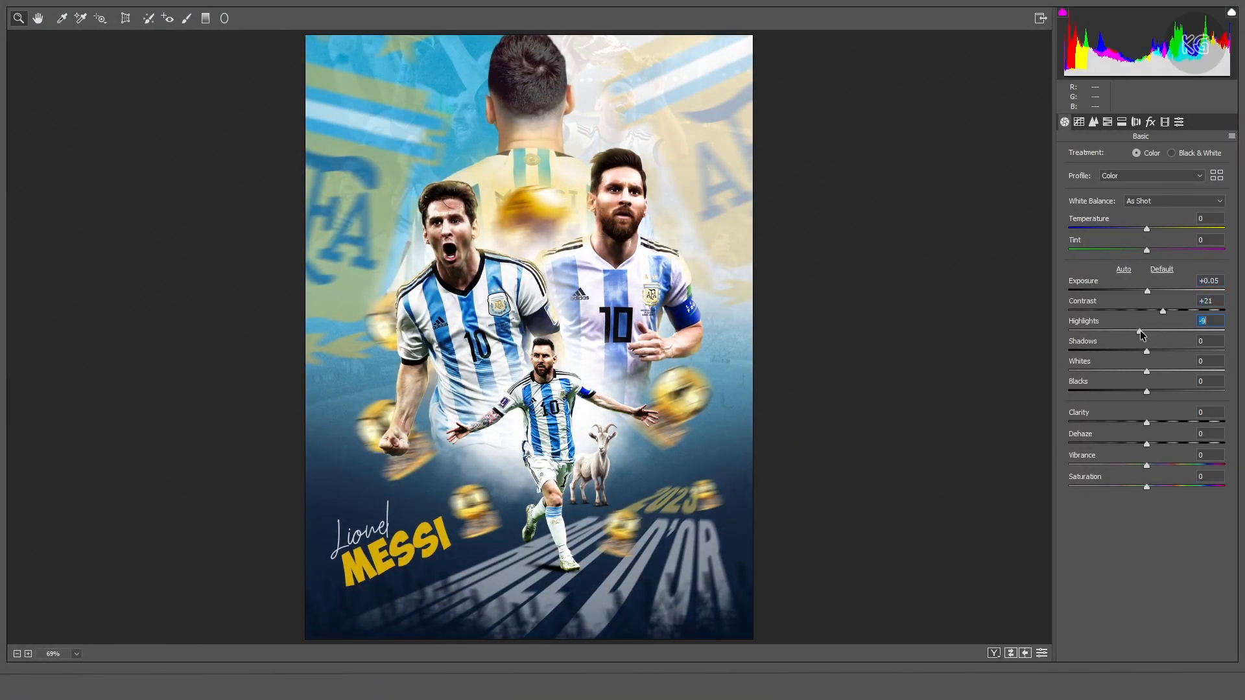
{"action": "left_click_drag", "start_coordinate": [1147, 422], "coordinate": [1160, 444]}
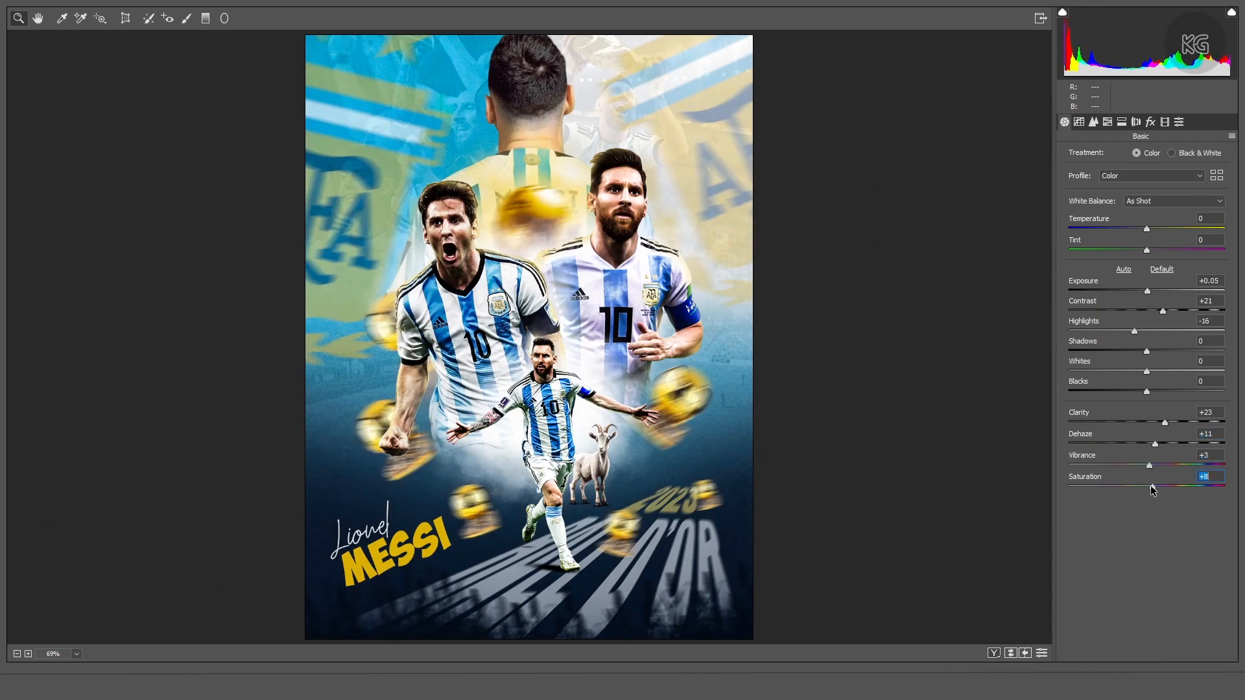
Set the Camera Raw sharpening Radius to 0.9, lower the sharpening Detail, and apply the filter
{"action": "left_click", "coordinate": [1079, 122]}
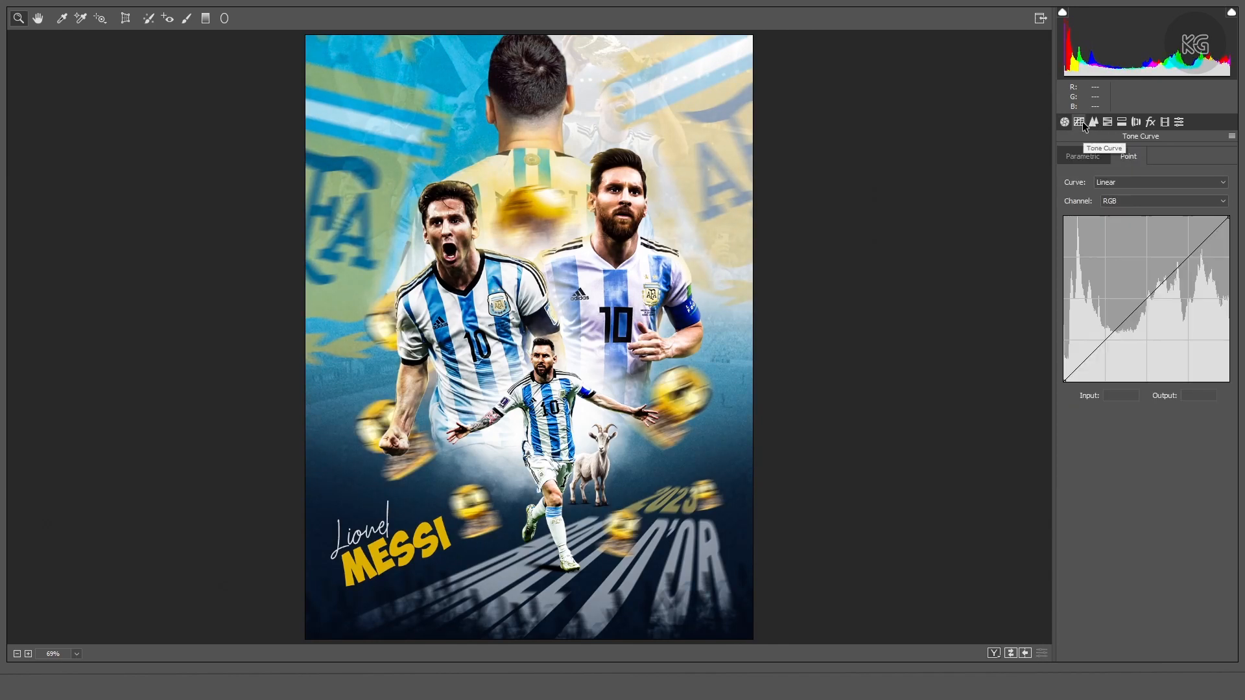
{"action": "left_click", "coordinate": [1093, 122]}
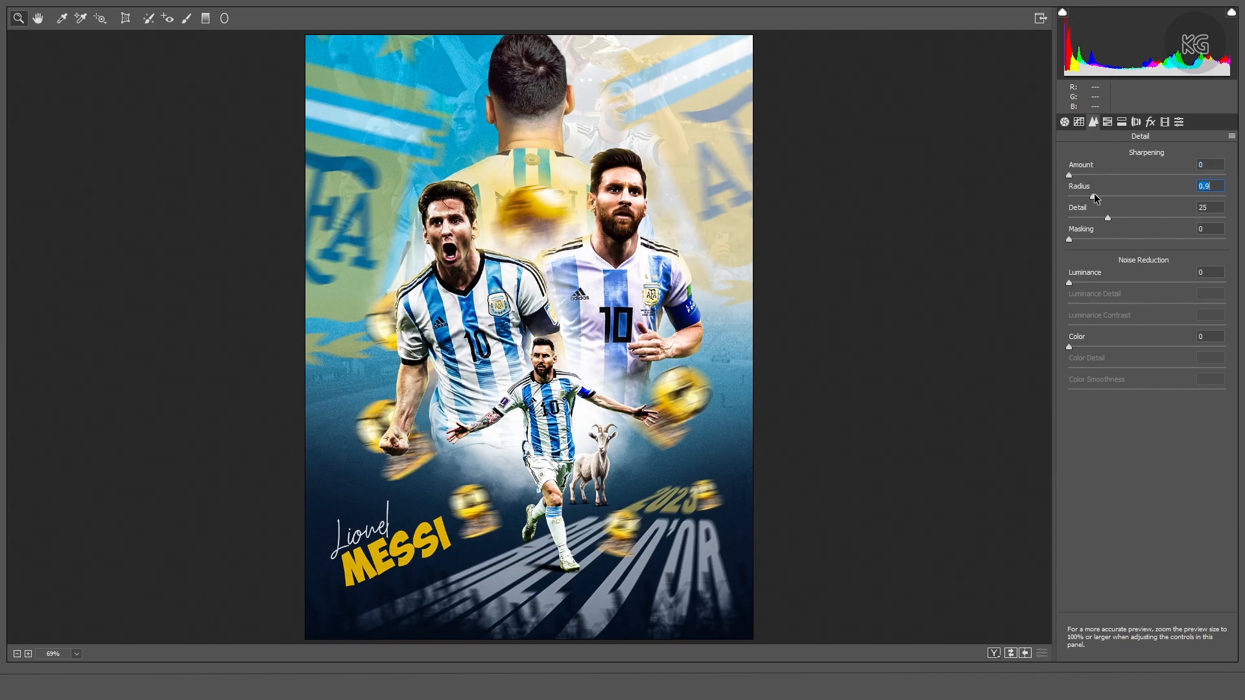
{"action": "left_click_drag", "start_coordinate": [1108, 219], "coordinate": [1091, 219]}
{"action": "key", "text": "Return"}
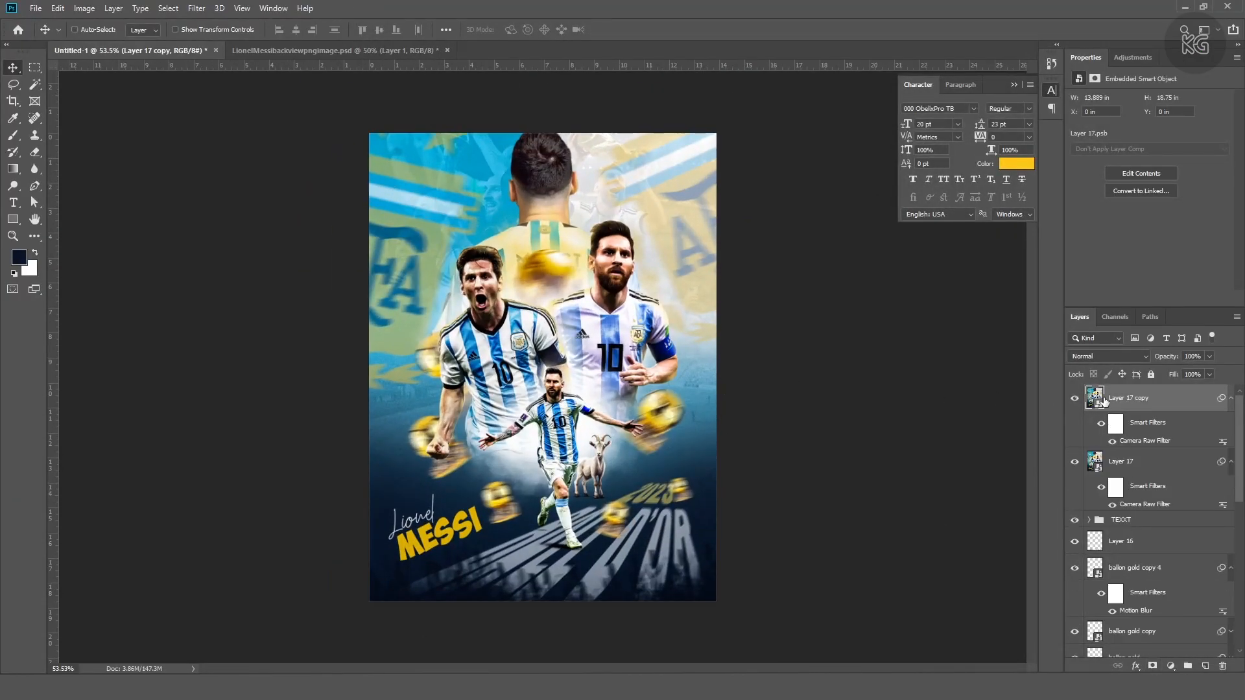
Apply a Motion Blur to Layer 17 copy with a 23° angle and 18 px distance
{"action": "left_click", "coordinate": [197, 7]}
{"action": "mouse_move", "coordinate": [227, 161]}
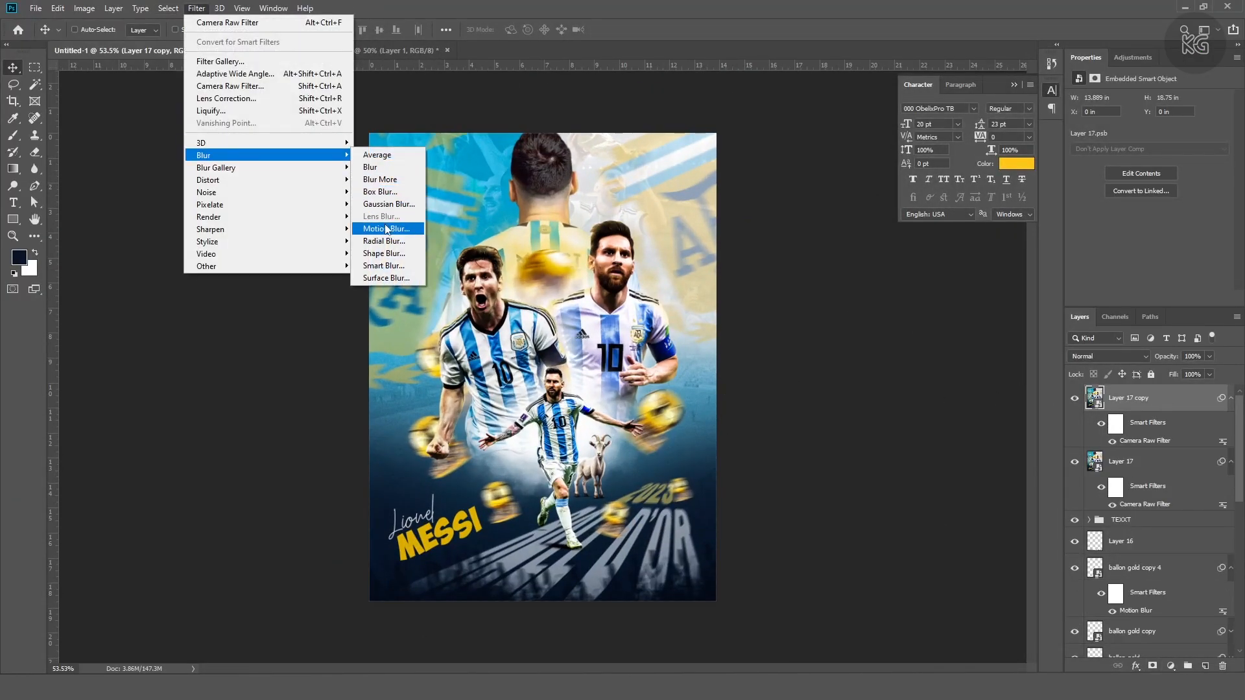
{"action": "left_click", "coordinate": [383, 232]}
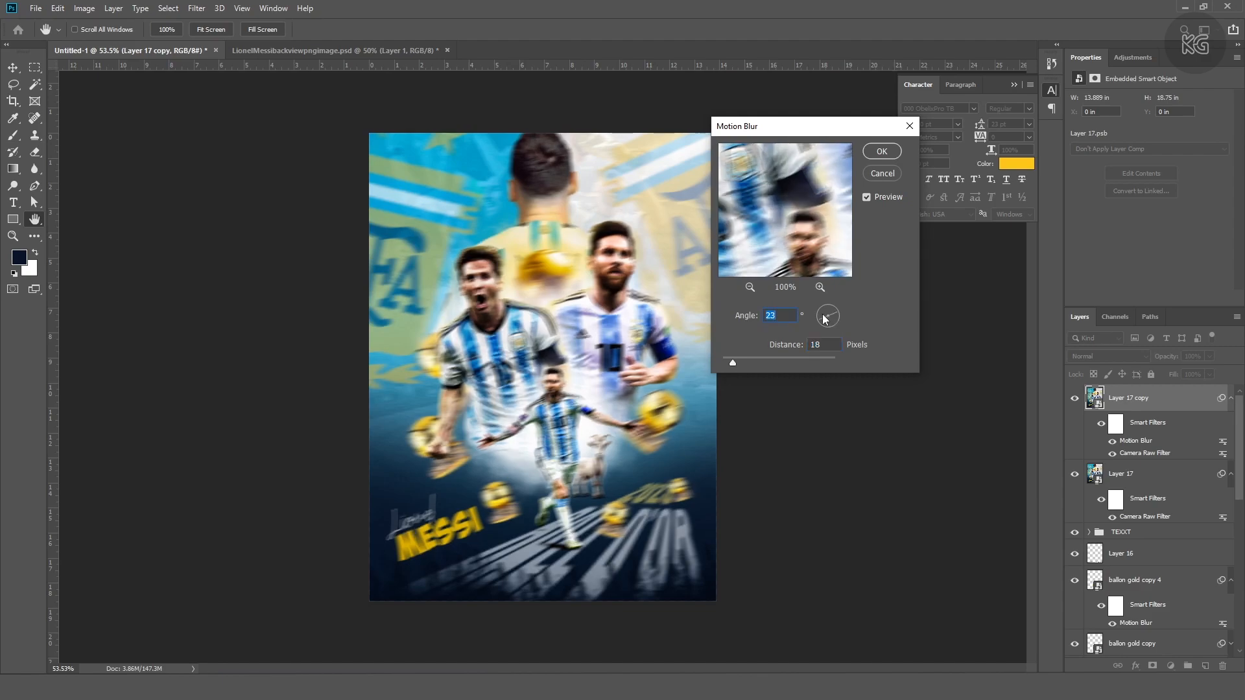
{"action": "left_click", "coordinate": [881, 151]}
Add a mask to Layer 17 copy and paint black over the shouting player, running player, goat and Lionel MESSI lettering
{"action": "left_click", "coordinate": [1152, 666]}
{"action": "key", "text": "b"}
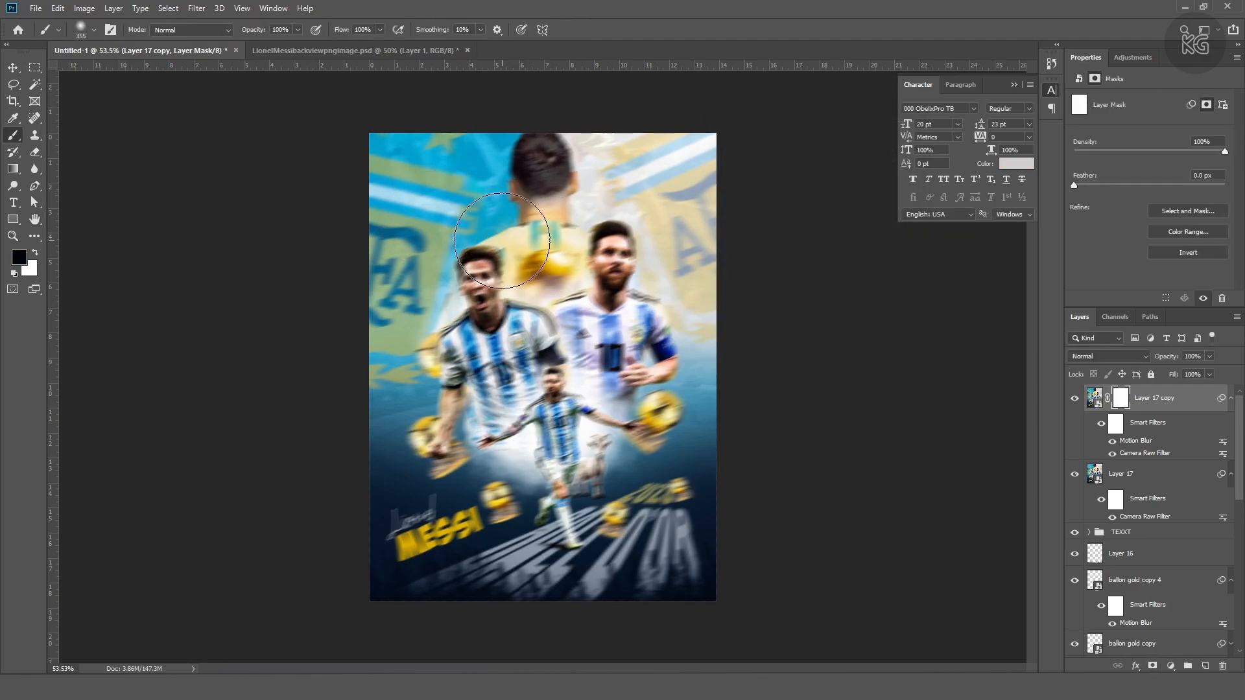
{"action": "key", "text": "ctrl+i"}
{"action": "key", "text": "bracketleft"}
{"action": "mouse_move", "coordinate": [610, 272]}
{"action": "left_mouse_down"}
{"action": "mouse_move", "coordinate": [500, 305]}
{"action": "mouse_move", "coordinate": [493, 389]}
{"action": "mouse_move", "coordinate": [564, 422]}
{"action": "mouse_move", "coordinate": [518, 494]}
{"action": "mouse_move", "coordinate": [376, 548]}
{"action": "left_mouse_up"}
Reduce the brush to 176 px and mask the blur from the bearded player's face and remaining central player areas
{"action": "key", "text": "bracketleft"}
{"action": "key", "text": "bracketleft"}
{"action": "key", "text": "bracketleft"}
{"action": "key", "text": "bracketleft"}
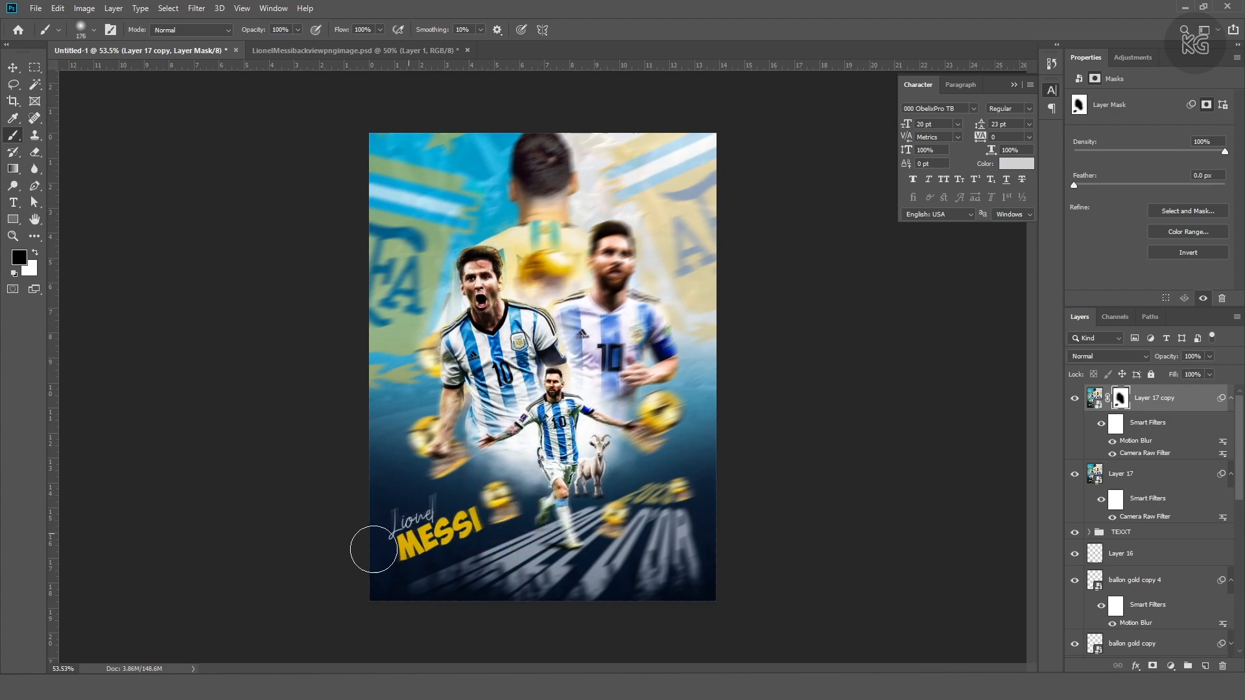
{"action": "mouse_move", "coordinate": [592, 473]}
{"action": "left_mouse_down"}
{"action": "mouse_move", "coordinate": [624, 418]}
{"action": "mouse_move", "coordinate": [605, 304]}
{"action": "mouse_move", "coordinate": [566, 247]}
{"action": "mouse_move", "coordinate": [464, 326]}
{"action": "left_mouse_up"}
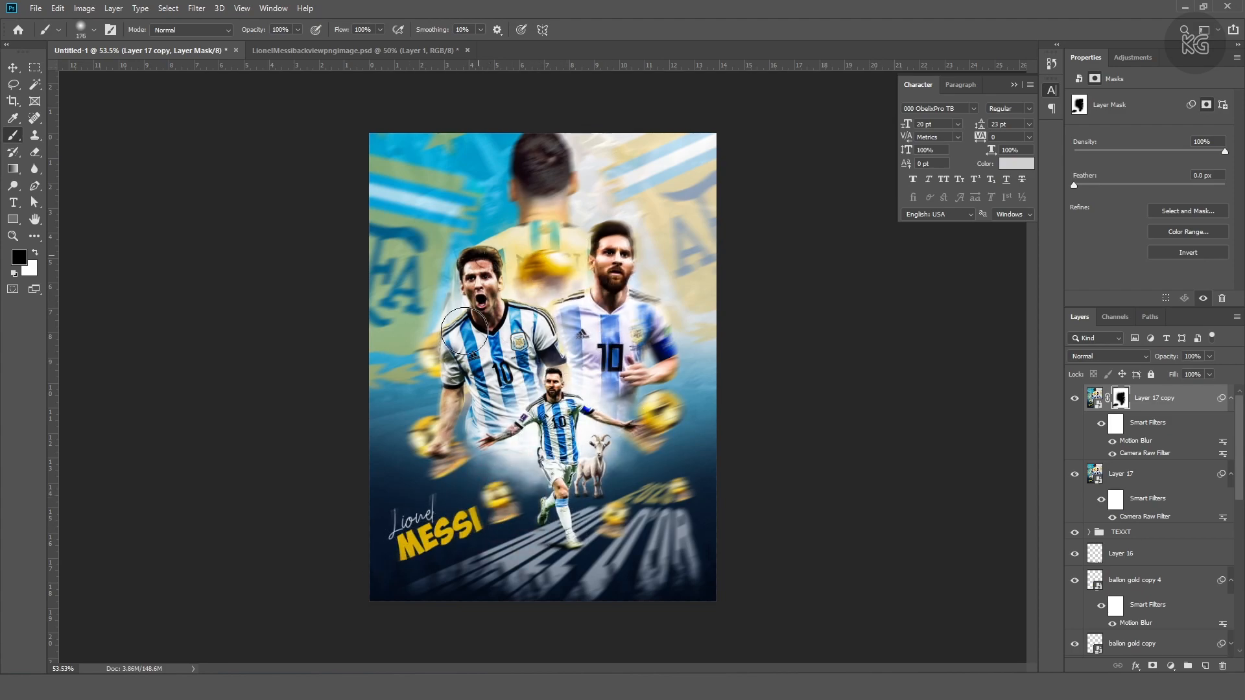